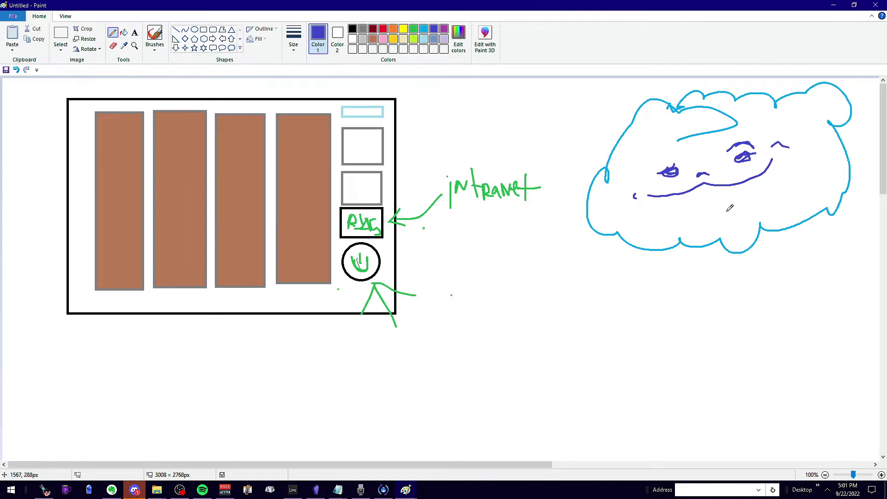
Step: Add a small indigo curve under the cloud face's smile and draw long lime streams falling beneath the cloud
{"action": "left_click_drag", "start_coordinate": [701, 199], "coordinate": [728, 199]}
{"action": "left_click", "coordinate": [422, 39]}
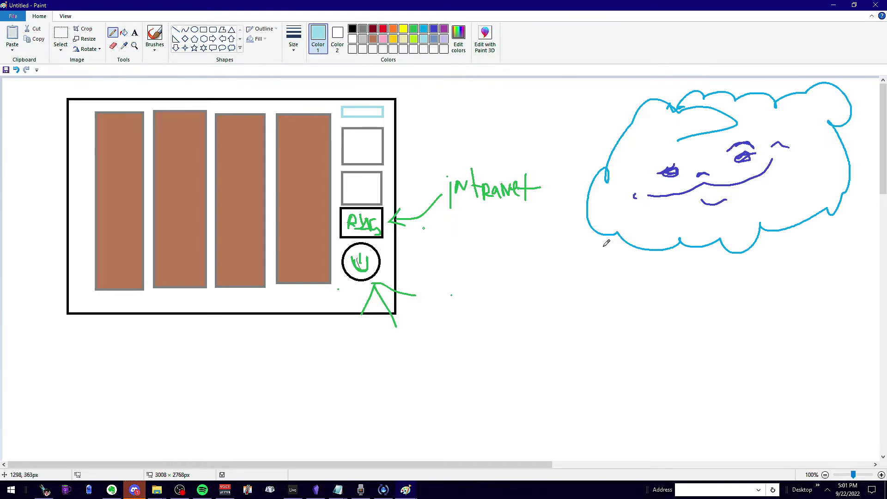
{"action": "left_click", "coordinate": [414, 39]}
{"action": "mouse_move", "coordinate": [633, 272]}
{"action": "left_mouse_down"}
{"action": "mouse_move", "coordinate": [646, 356]}
{"action": "mouse_move", "coordinate": [627, 342]}
{"action": "mouse_move", "coordinate": [609, 445]}
{"action": "left_mouse_up"}
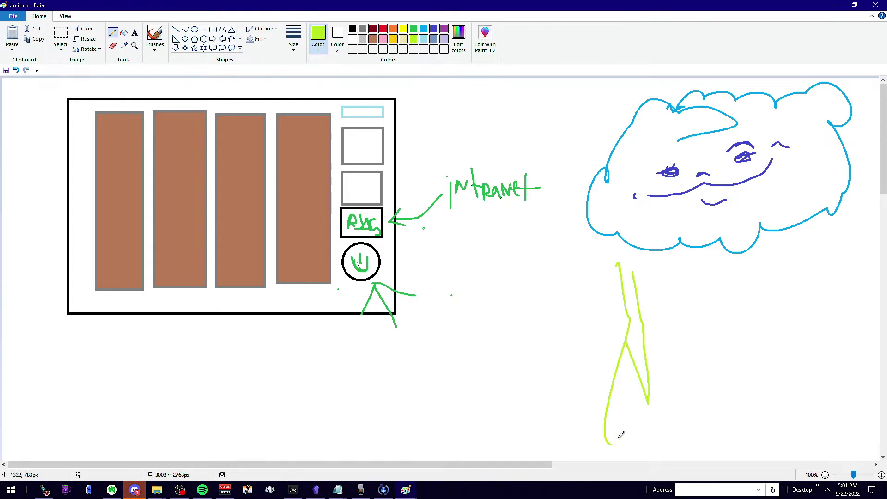
{"action": "mouse_move", "coordinate": [730, 272]}
{"action": "left_mouse_down"}
{"action": "mouse_move", "coordinate": [769, 444]}
{"action": "mouse_move", "coordinate": [752, 390]}
{"action": "mouse_move", "coordinate": [751, 426]}
{"action": "left_mouse_up"}
{"action": "mouse_move", "coordinate": [814, 245]}
{"action": "left_mouse_down"}
{"action": "mouse_move", "coordinate": [821, 232]}
{"action": "mouse_move", "coordinate": [832, 387]}
{"action": "left_mouse_up"}
{"action": "mouse_move", "coordinate": [821, 225]}
{"action": "left_mouse_down"}
{"action": "mouse_move", "coordinate": [842, 321]}
{"action": "mouse_move", "coordinate": [840, 416]}
{"action": "left_mouse_up"}
{"action": "mouse_move", "coordinate": [833, 282]}
{"action": "left_mouse_down"}
{"action": "mouse_move", "coordinate": [845, 324]}
{"action": "mouse_move", "coordinate": [842, 421]}
{"action": "left_mouse_up"}
{"action": "left_click_drag", "start_coordinate": [699, 271], "coordinate": [680, 371]}
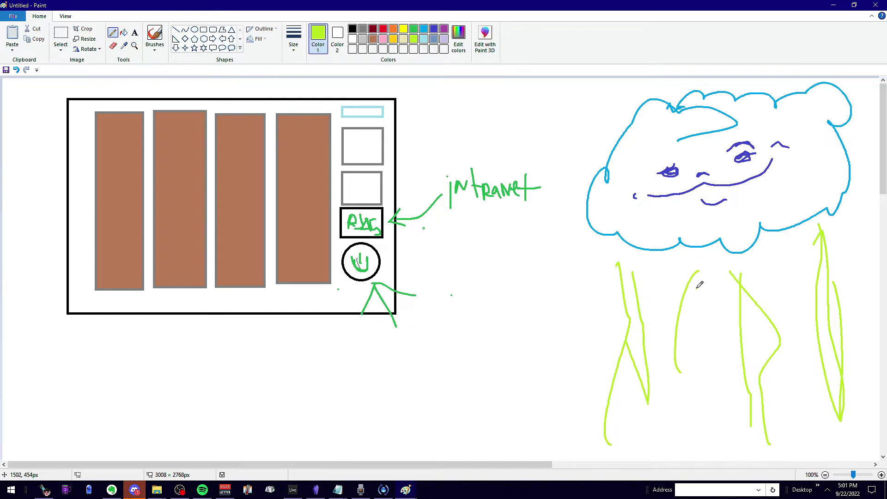
{"action": "left_click_drag", "start_coordinate": [697, 288], "coordinate": [702, 348]}
{"action": "left_click_drag", "start_coordinate": [702, 348], "coordinate": [673, 254]}
{"action": "left_click_drag", "start_coordinate": [766, 260], "coordinate": [792, 254]}
Step: Draw short black strokes and dots down the four long lime streams beneath the cloud, like falling symbols
{"action": "left_click", "coordinate": [353, 30]}
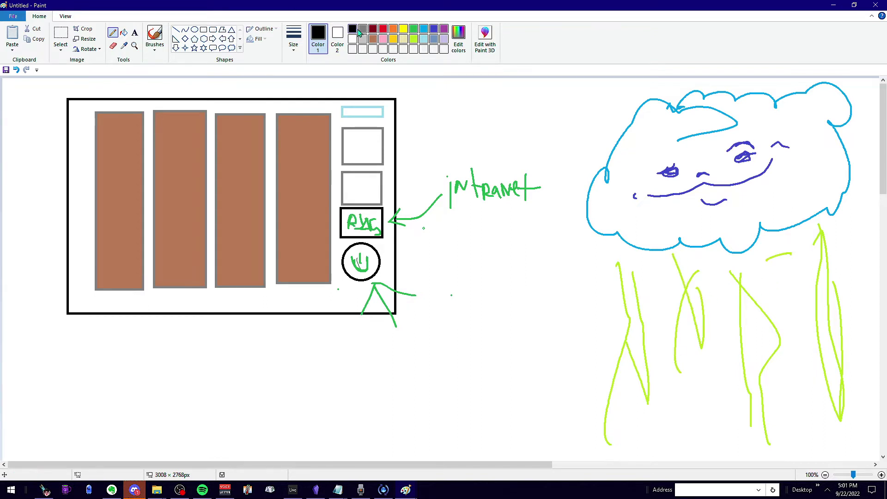
{"action": "mouse_move", "coordinate": [622, 296]}
{"action": "left_mouse_down"}
{"action": "mouse_move", "coordinate": [636, 300]}
{"action": "mouse_move", "coordinate": [638, 322]}
{"action": "left_mouse_up"}
{"action": "mouse_move", "coordinate": [626, 352]}
{"action": "left_mouse_down"}
{"action": "mouse_move", "coordinate": [634, 350]}
{"action": "mouse_move", "coordinate": [640, 368]}
{"action": "left_mouse_up"}
{"action": "mouse_move", "coordinate": [627, 371]}
{"action": "left_mouse_down"}
{"action": "mouse_move", "coordinate": [646, 383]}
{"action": "mouse_move", "coordinate": [645, 429]}
{"action": "left_mouse_up"}
{"action": "left_click_drag", "start_coordinate": [675, 340], "coordinate": [678, 390]}
{"action": "left_click_drag", "start_coordinate": [674, 316], "coordinate": [678, 314]}
{"action": "left_click_drag", "start_coordinate": [682, 276], "coordinate": [690, 289]}
{"action": "mouse_move", "coordinate": [688, 301]}
{"action": "left_mouse_down"}
{"action": "mouse_move", "coordinate": [697, 308]}
{"action": "mouse_move", "coordinate": [692, 337]}
{"action": "left_mouse_up"}
{"action": "left_click_drag", "start_coordinate": [744, 320], "coordinate": [757, 341]}
{"action": "left_click_drag", "start_coordinate": [756, 348], "coordinate": [756, 390]}
{"action": "left_click", "coordinate": [757, 400]}
{"action": "mouse_move", "coordinate": [758, 421]}
{"action": "left_mouse_down"}
{"action": "mouse_move", "coordinate": [762, 428]}
{"action": "mouse_move", "coordinate": [755, 424]}
{"action": "left_mouse_up"}
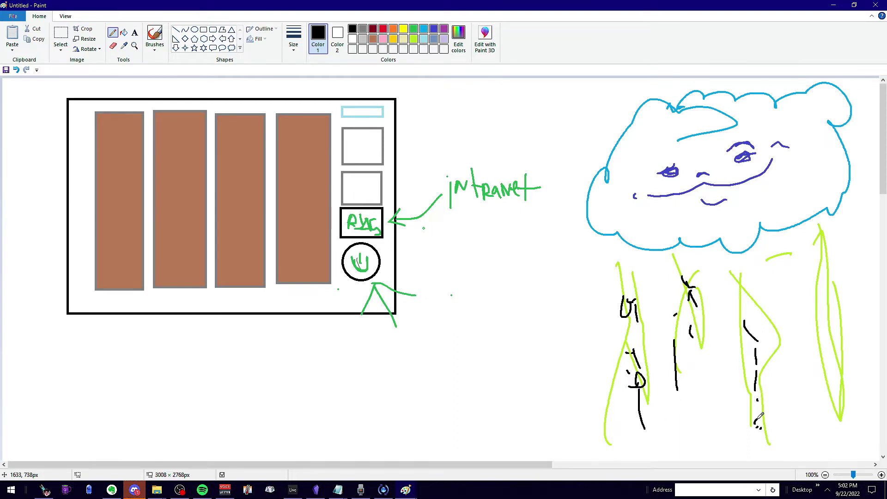
{"action": "left_click_drag", "start_coordinate": [750, 313], "coordinate": [759, 311]}
{"action": "left_click_drag", "start_coordinate": [745, 303], "coordinate": [746, 301]}
{"action": "mouse_move", "coordinate": [746, 282]}
{"action": "left_mouse_down"}
{"action": "mouse_move", "coordinate": [734, 263]}
{"action": "mouse_move", "coordinate": [751, 273]}
{"action": "left_mouse_up"}
{"action": "left_click", "coordinate": [734, 262]}
{"action": "mouse_move", "coordinate": [827, 233]}
{"action": "left_mouse_down"}
{"action": "mouse_move", "coordinate": [831, 312]}
{"action": "mouse_move", "coordinate": [821, 300]}
{"action": "mouse_move", "coordinate": [830, 358]}
{"action": "left_mouse_up"}
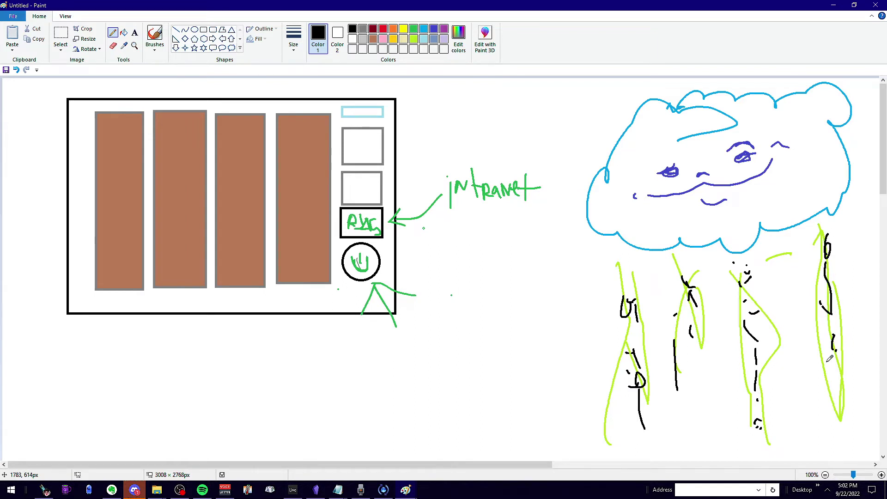
{"action": "left_click", "coordinate": [825, 362]}
{"action": "left_click", "coordinate": [835, 367]}
{"action": "left_click_drag", "start_coordinate": [835, 393], "coordinate": [848, 404]}
{"action": "left_click_drag", "start_coordinate": [845, 398], "coordinate": [846, 415]}
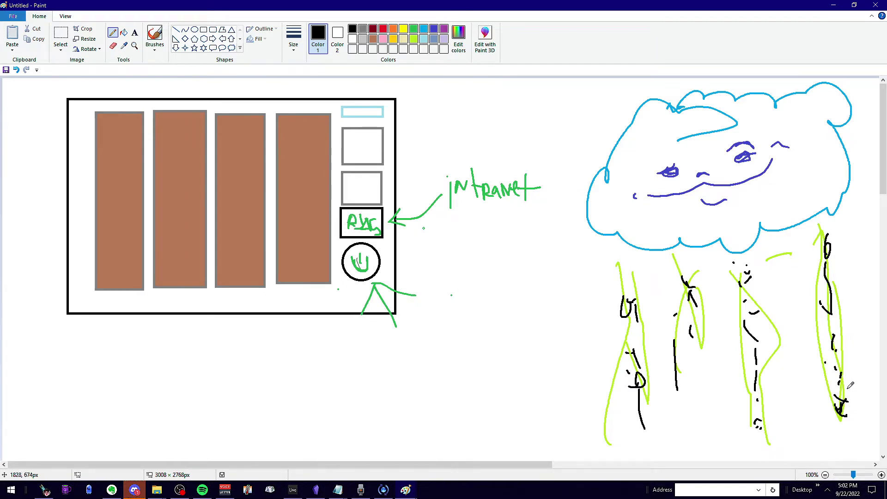
Step: Draw more lime streams beneath the cloud, filling the gap before the rightmost stream and the gap between the middle two
{"action": "left_click", "coordinate": [415, 39]}
{"action": "mouse_move", "coordinate": [777, 255]}
{"action": "left_mouse_down"}
{"action": "mouse_move", "coordinate": [782, 244]}
{"action": "mouse_move", "coordinate": [803, 388]}
{"action": "left_mouse_up"}
{"action": "left_click_drag", "start_coordinate": [785, 272], "coordinate": [776, 308]}
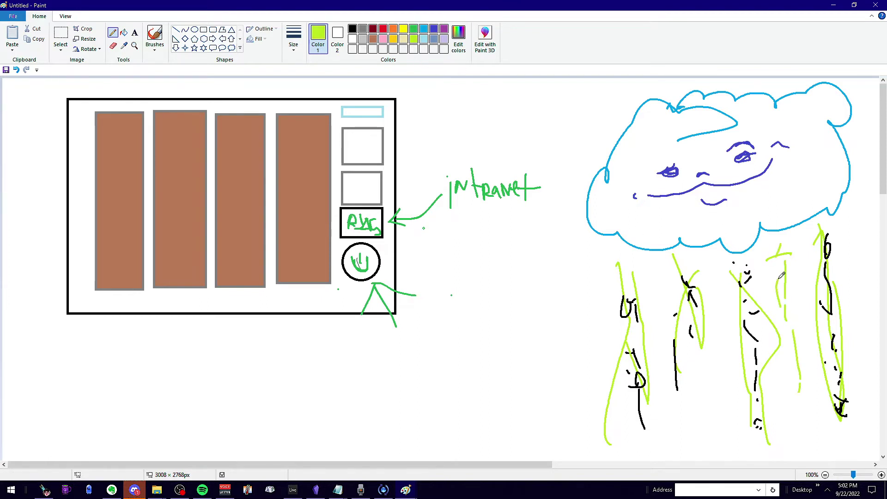
{"action": "left_click_drag", "start_coordinate": [787, 227], "coordinate": [788, 258]}
{"action": "left_click_drag", "start_coordinate": [788, 266], "coordinate": [817, 379]}
{"action": "left_click_drag", "start_coordinate": [706, 254], "coordinate": [718, 334]}
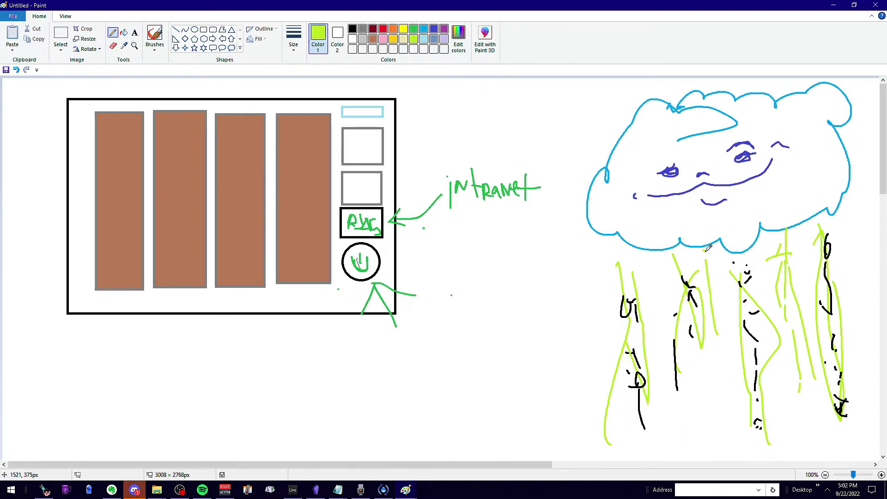
{"action": "left_click_drag", "start_coordinate": [708, 248], "coordinate": [723, 364]}
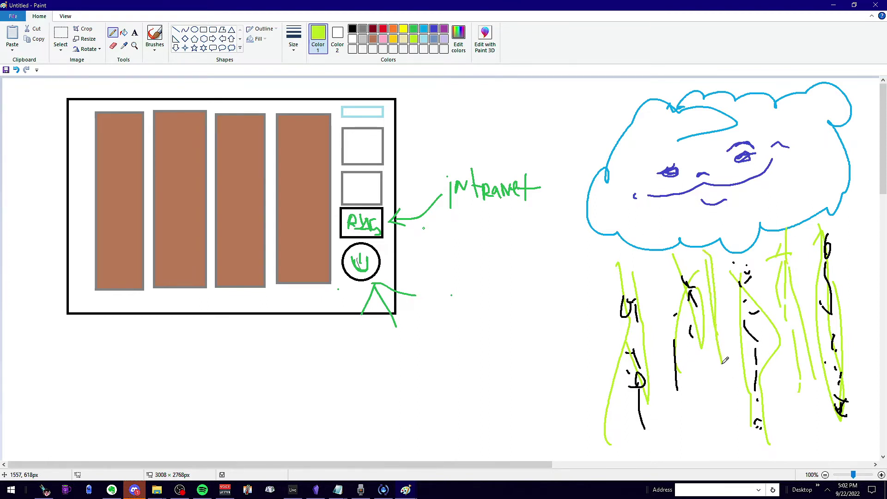
Step: Draw black strokes and dots down the newly added lime streams
{"action": "left_click", "coordinate": [353, 30]}
{"action": "mouse_move", "coordinate": [714, 255]}
{"action": "left_mouse_down"}
{"action": "mouse_move", "coordinate": [718, 280]}
{"action": "mouse_move", "coordinate": [708, 289]}
{"action": "mouse_move", "coordinate": [720, 317]}
{"action": "mouse_move", "coordinate": [720, 351]}
{"action": "left_mouse_up"}
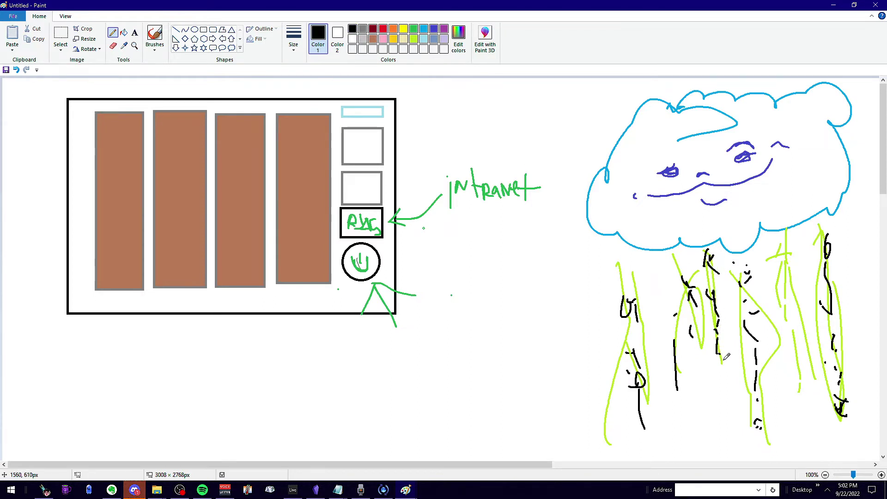
{"action": "mouse_move", "coordinate": [792, 269]}
{"action": "left_mouse_down"}
{"action": "mouse_move", "coordinate": [801, 279]}
{"action": "mouse_move", "coordinate": [794, 313]}
{"action": "left_mouse_up"}
{"action": "mouse_move", "coordinate": [787, 330]}
{"action": "left_mouse_down"}
{"action": "mouse_move", "coordinate": [791, 362]}
{"action": "mouse_move", "coordinate": [816, 389]}
{"action": "left_mouse_up"}
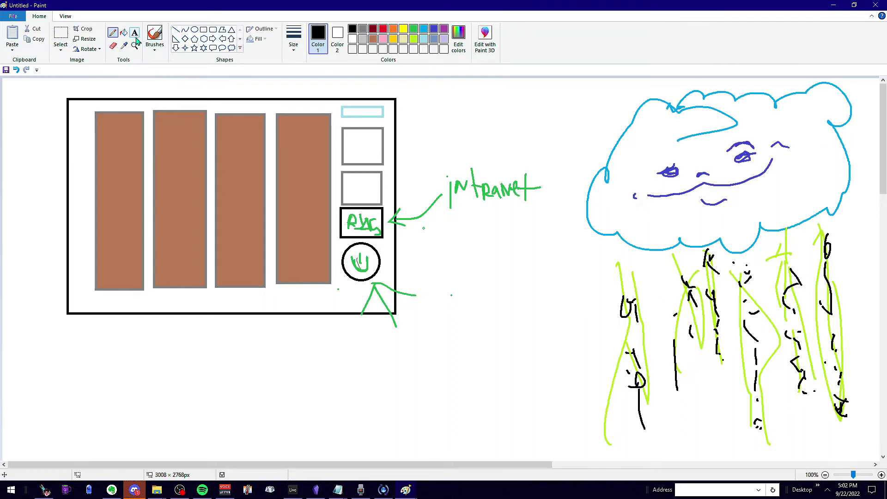
Step: Add black text reading "DMCA" and "COPYRIGHT" on two lines in the empty canvas area below and right of the cloud
{"action": "key", "text": "ctrl+Page_Down"}
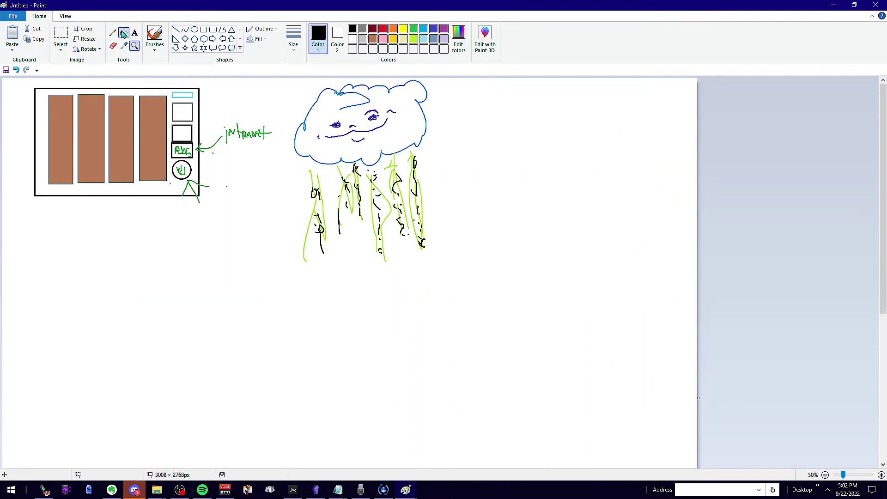
{"action": "left_click", "coordinate": [293, 37]}
{"action": "left_click", "coordinate": [134, 32]}
{"action": "left_click", "coordinate": [524, 338]}
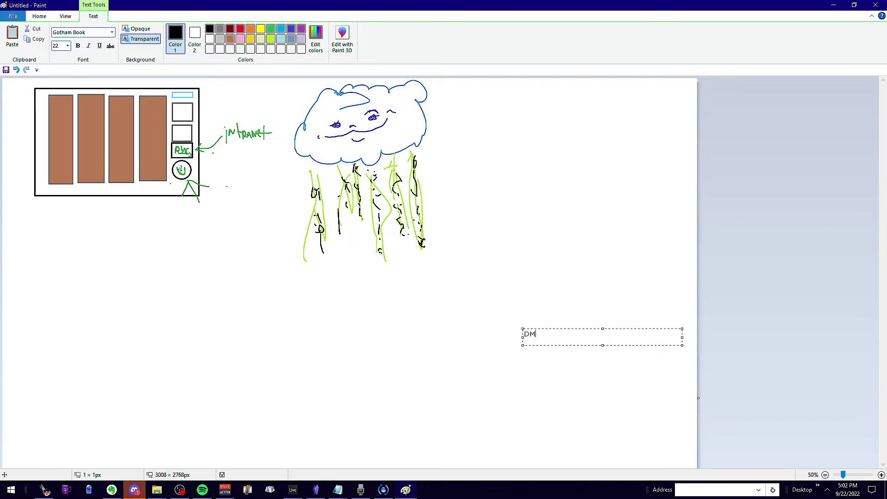
{"action": "type", "text": "DMCA"}
{"action": "key", "text": "Return"}
{"action": "type", "text": "COPYRIGHT"}
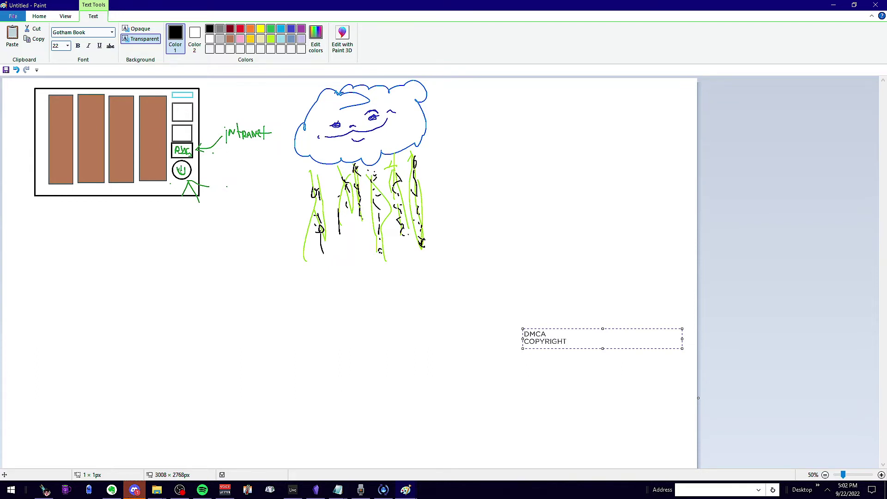
Step: Insert "ALF_ami" into the second text line so it reads "COPYALF_amiRIGHT", and commit the text
{"action": "type", "text": "ALF_ami"}
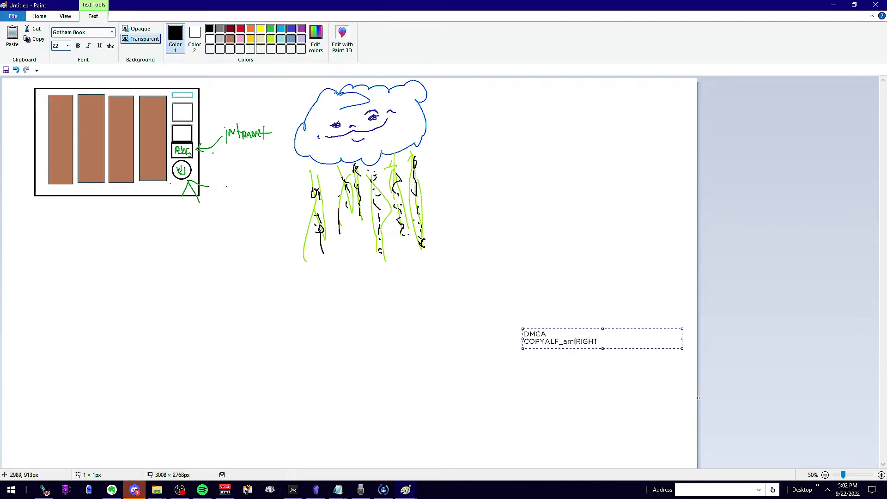
{"action": "left_click", "coordinate": [675, 361]}
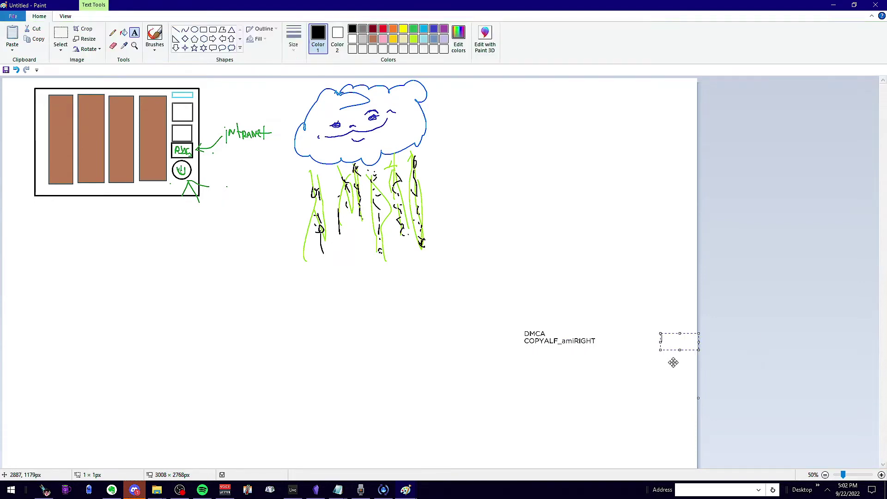
{"action": "left_click", "coordinate": [510, 351]}
{"action": "left_click", "coordinate": [489, 265]}
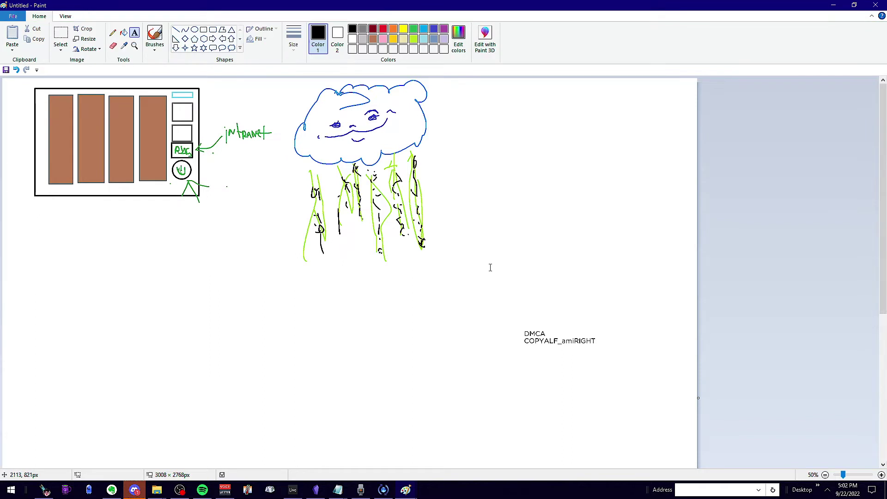
Step: Sketch an indigo hat with a tall crown, brim and round emblem above the DMCA text, and letter a red "m" inside the emblem
{"action": "left_click", "coordinate": [113, 34]}
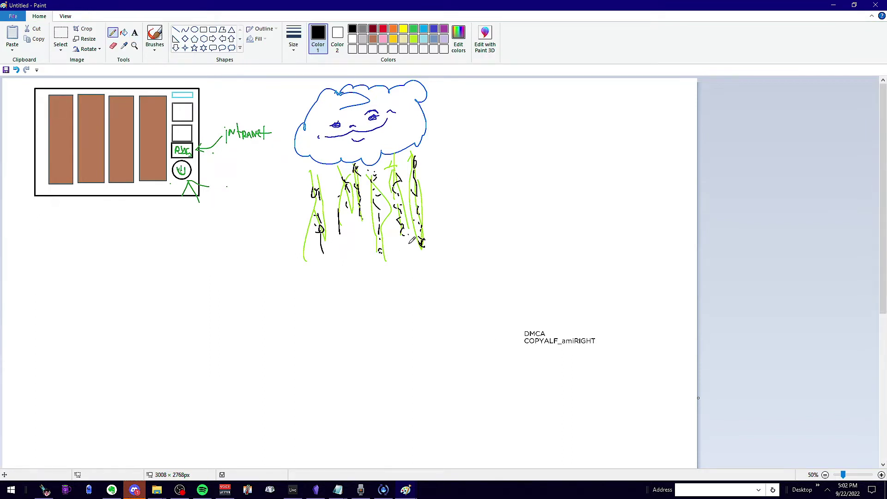
{"action": "left_click", "coordinate": [434, 29]}
{"action": "mouse_move", "coordinate": [528, 276]}
{"action": "left_mouse_down"}
{"action": "mouse_move", "coordinate": [486, 314]}
{"action": "mouse_move", "coordinate": [592, 317]}
{"action": "mouse_move", "coordinate": [631, 307]}
{"action": "mouse_move", "coordinate": [558, 272]}
{"action": "mouse_move", "coordinate": [525, 274]}
{"action": "mouse_move", "coordinate": [505, 291]}
{"action": "mouse_move", "coordinate": [521, 197]}
{"action": "mouse_move", "coordinate": [607, 253]}
{"action": "mouse_move", "coordinate": [601, 296]}
{"action": "left_mouse_up"}
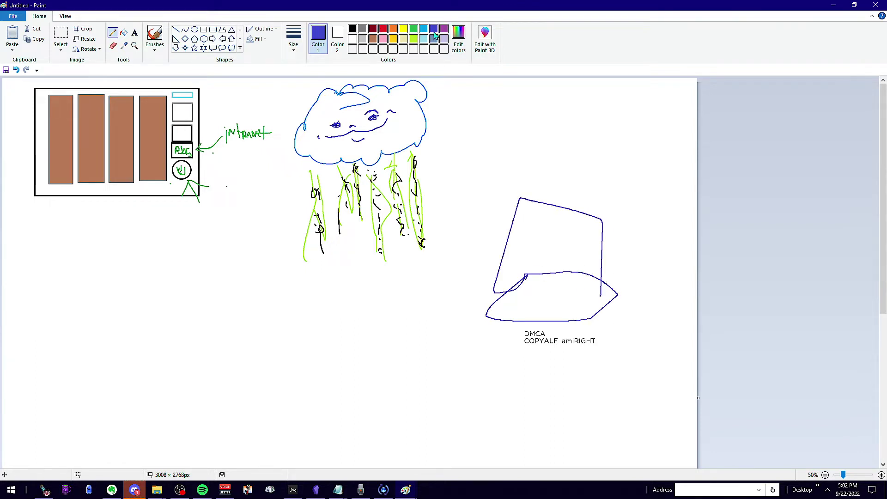
{"action": "mouse_move", "coordinate": [529, 252]}
{"action": "left_mouse_down"}
{"action": "mouse_move", "coordinate": [531, 278]}
{"action": "mouse_move", "coordinate": [526, 256]}
{"action": "mouse_move", "coordinate": [555, 240]}
{"action": "mouse_move", "coordinate": [570, 273]}
{"action": "mouse_move", "coordinate": [542, 297]}
{"action": "mouse_move", "coordinate": [516, 284]}
{"action": "mouse_move", "coordinate": [482, 312]}
{"action": "mouse_move", "coordinate": [558, 337]}
{"action": "mouse_move", "coordinate": [598, 315]}
{"action": "mouse_move", "coordinate": [611, 277]}
{"action": "left_mouse_up"}
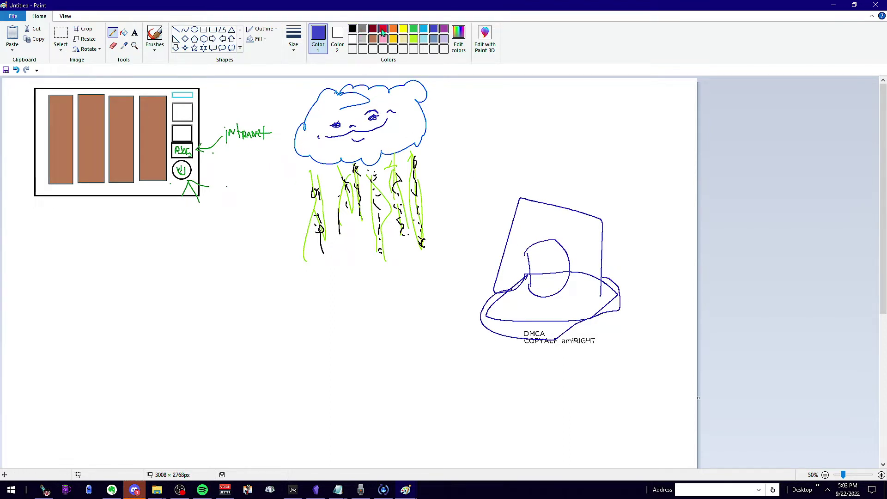
{"action": "mouse_move", "coordinate": [532, 287]}
{"action": "left_mouse_down"}
{"action": "mouse_move", "coordinate": [537, 258]}
{"action": "mouse_move", "coordinate": [546, 281]}
{"action": "mouse_move", "coordinate": [556, 256]}
{"action": "mouse_move", "coordinate": [559, 282]}
{"action": "left_mouse_up"}
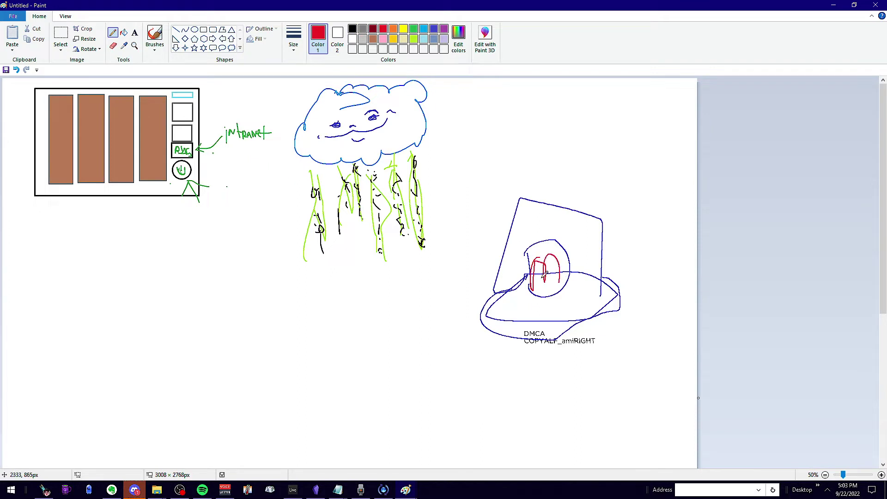
Step: Outline a wider brim on the hat in black and draw five yellow rays around the emblem
{"action": "left_click", "coordinate": [354, 30]}
{"action": "mouse_move", "coordinate": [502, 284]}
{"action": "left_mouse_down"}
{"action": "mouse_move", "coordinate": [477, 330]}
{"action": "mouse_move", "coordinate": [570, 322]}
{"action": "mouse_move", "coordinate": [612, 279]}
{"action": "left_mouse_up"}
{"action": "left_click", "coordinate": [404, 29]}
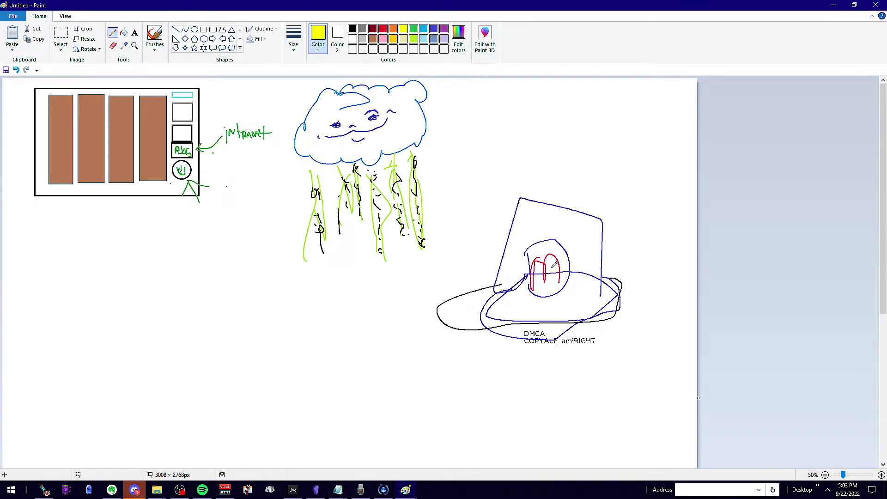
{"action": "mouse_move", "coordinate": [546, 242]}
{"action": "left_mouse_down"}
{"action": "mouse_move", "coordinate": [553, 240]}
{"action": "mouse_move", "coordinate": [516, 260]}
{"action": "mouse_move", "coordinate": [526, 265]}
{"action": "left_mouse_up"}
{"action": "left_click_drag", "start_coordinate": [522, 298], "coordinate": [535, 294]}
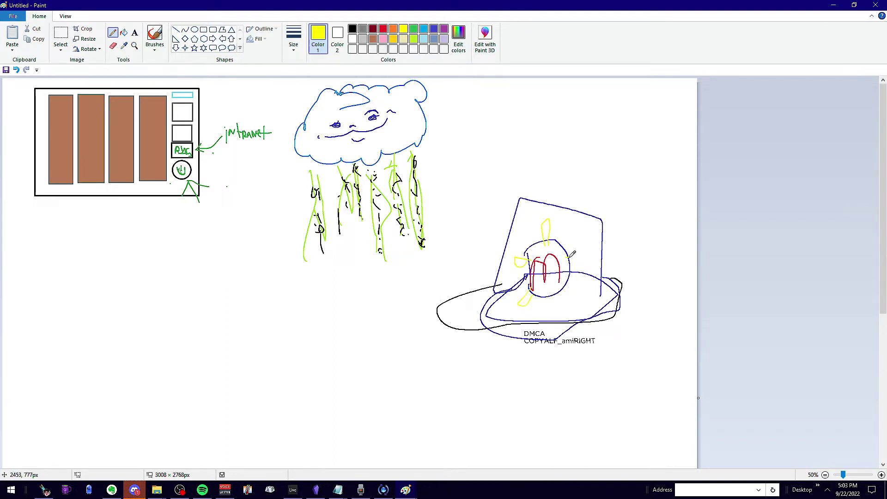
{"action": "mouse_move", "coordinate": [569, 258]}
{"action": "left_mouse_down"}
{"action": "mouse_move", "coordinate": [590, 263]}
{"action": "mouse_move", "coordinate": [567, 261]}
{"action": "mouse_move", "coordinate": [570, 292]}
{"action": "left_mouse_up"}
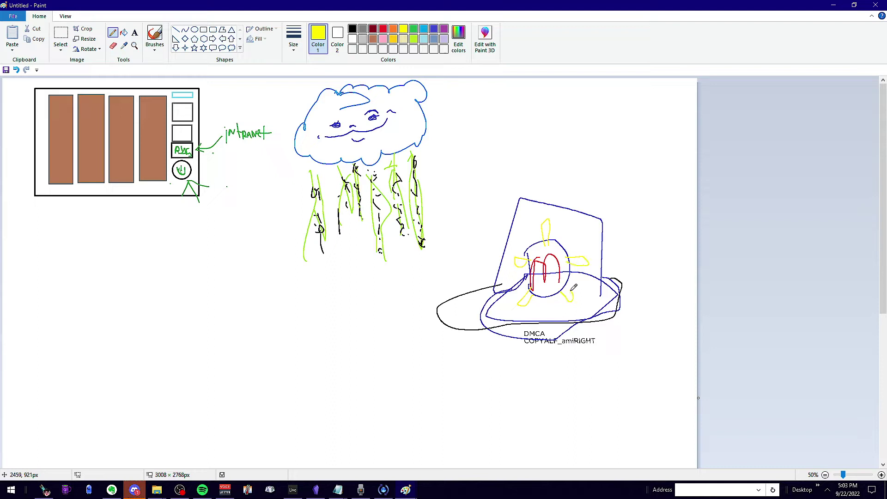
Step: Fill the hat's brim and crown with dark red
{"action": "left_click", "coordinate": [375, 30]}
{"action": "left_click", "coordinate": [124, 32]}
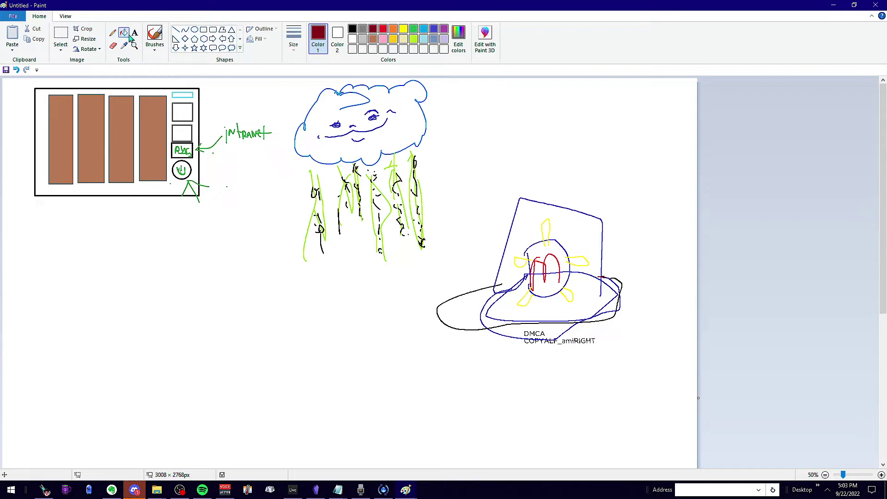
{"action": "left_click", "coordinate": [490, 303]}
{"action": "left_click", "coordinate": [508, 304]}
{"action": "left_click", "coordinate": [463, 313]}
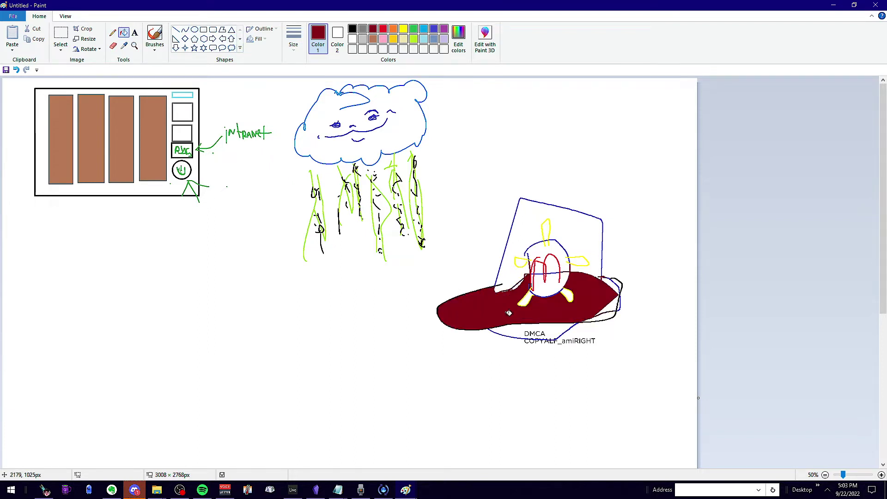
{"action": "left_click", "coordinate": [612, 304]}
{"action": "left_click", "coordinate": [588, 247]}
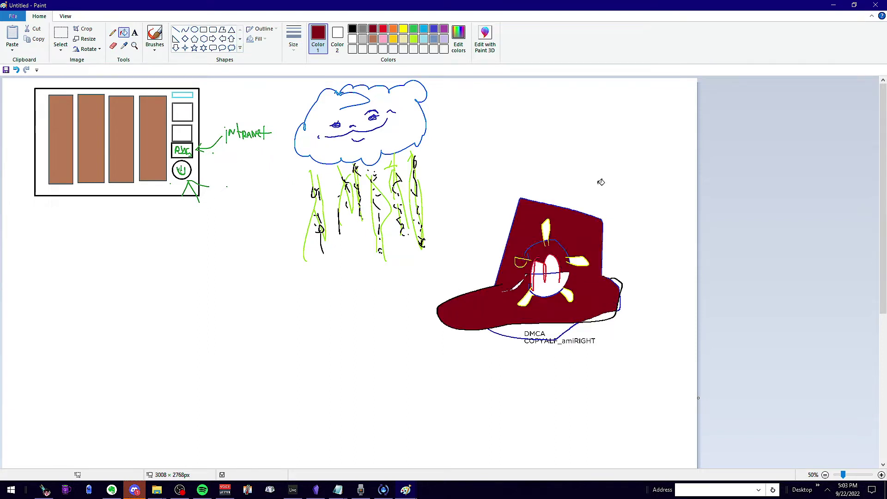
{"action": "left_click", "coordinate": [337, 37]}
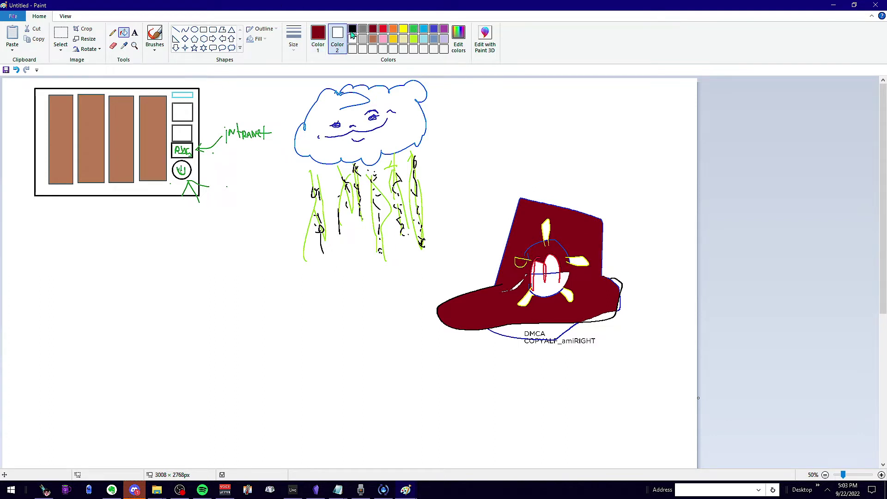
{"action": "left_click", "coordinate": [353, 31]}
{"action": "left_click", "coordinate": [353, 40]}
{"action": "left_click", "coordinate": [318, 37]}
{"action": "left_click", "coordinate": [373, 39]}
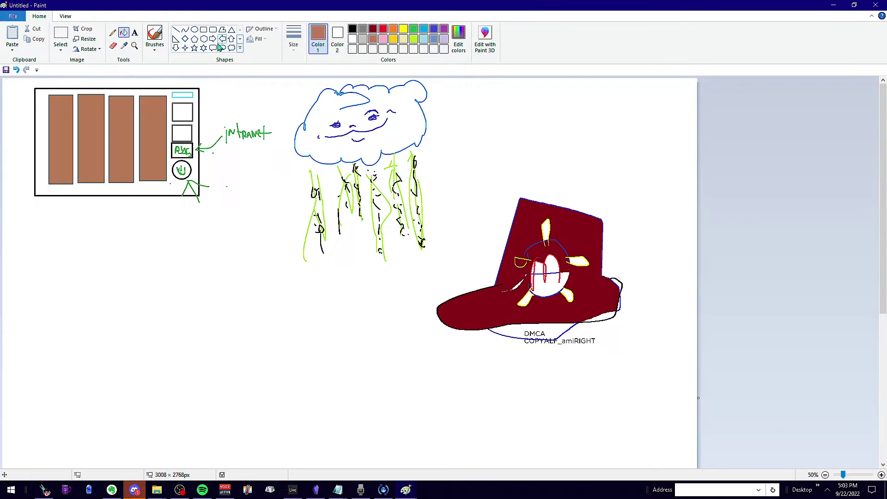
Step: Draw a forked dark red tail hanging from the hat's rear brim and an open gold nose shape below the hat
{"action": "left_click", "coordinate": [113, 32]}
{"action": "mouse_move", "coordinate": [592, 322]}
{"action": "left_mouse_down"}
{"action": "mouse_move", "coordinate": [608, 374]}
{"action": "mouse_move", "coordinate": [630, 335]}
{"action": "mouse_move", "coordinate": [617, 315]}
{"action": "mouse_move", "coordinate": [595, 330]}
{"action": "left_mouse_up"}
{"action": "left_click", "coordinate": [384, 31]}
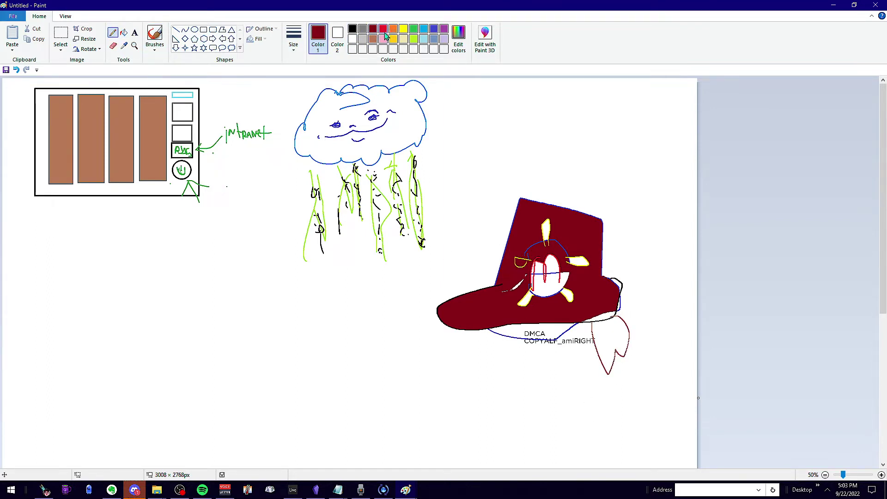
{"action": "left_click", "coordinate": [392, 39]}
{"action": "mouse_move", "coordinate": [508, 356]}
{"action": "left_mouse_down"}
{"action": "mouse_move", "coordinate": [488, 370]}
{"action": "mouse_move", "coordinate": [504, 381]}
{"action": "mouse_move", "coordinate": [532, 360]}
{"action": "left_mouse_up"}
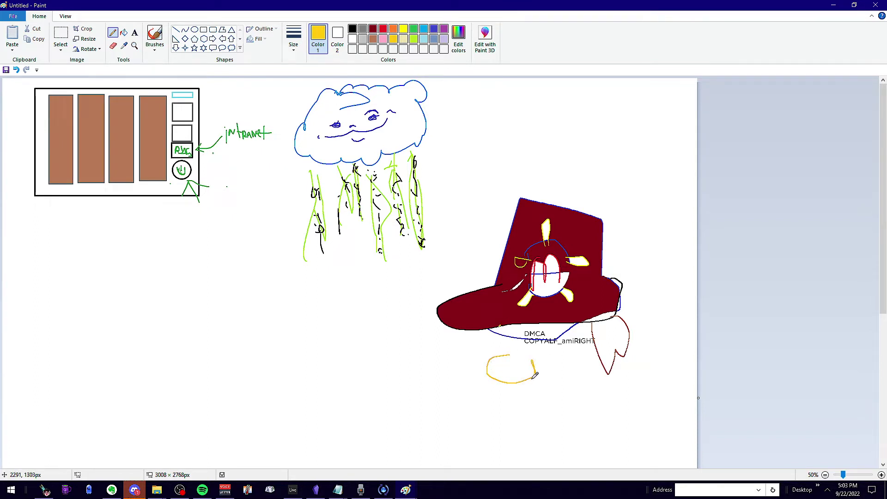
Step: Draw a wavy black moustache with a curled end under the gold nose, and a small black eye circle scribbled with indigo
{"action": "left_click", "coordinate": [374, 29]}
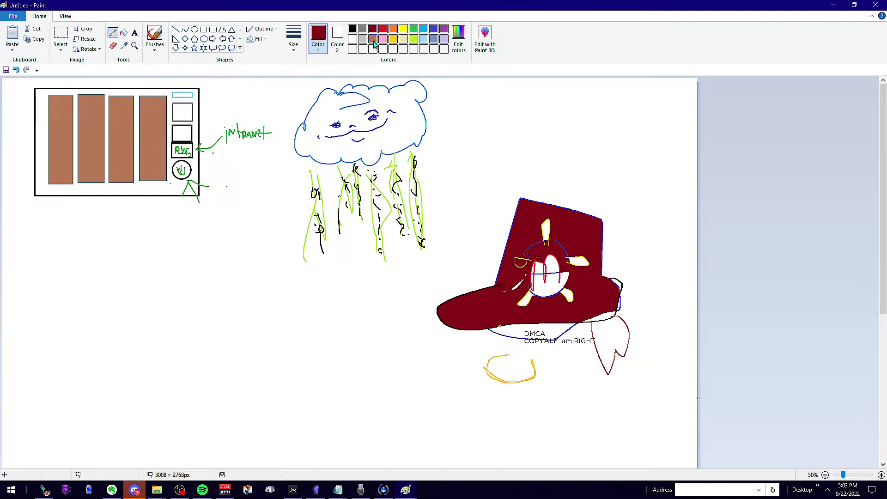
{"action": "left_click", "coordinate": [373, 39]}
{"action": "left_click", "coordinate": [353, 30]}
{"action": "mouse_move", "coordinate": [536, 369]}
{"action": "left_mouse_down"}
{"action": "mouse_move", "coordinate": [556, 398]}
{"action": "mouse_move", "coordinate": [484, 400]}
{"action": "mouse_move", "coordinate": [492, 376]}
{"action": "left_mouse_up"}
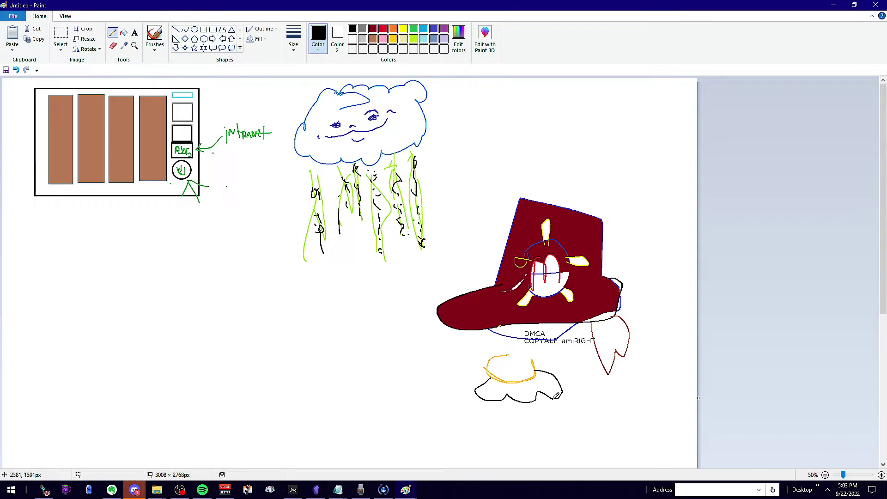
{"action": "mouse_move", "coordinate": [559, 400]}
{"action": "left_mouse_down"}
{"action": "mouse_move", "coordinate": [576, 385]}
{"action": "mouse_move", "coordinate": [576, 402]}
{"action": "mouse_move", "coordinate": [544, 411]}
{"action": "mouse_move", "coordinate": [536, 401]}
{"action": "mouse_move", "coordinate": [559, 394]}
{"action": "left_mouse_up"}
{"action": "mouse_move", "coordinate": [551, 347]}
{"action": "left_mouse_down"}
{"action": "mouse_move", "coordinate": [535, 357]}
{"action": "mouse_move", "coordinate": [558, 342]}
{"action": "mouse_move", "coordinate": [545, 356]}
{"action": "mouse_move", "coordinate": [553, 358]}
{"action": "mouse_move", "coordinate": [539, 344]}
{"action": "mouse_move", "coordinate": [541, 364]}
{"action": "mouse_move", "coordinate": [543, 351]}
{"action": "left_mouse_up"}
{"action": "left_click", "coordinate": [434, 30]}
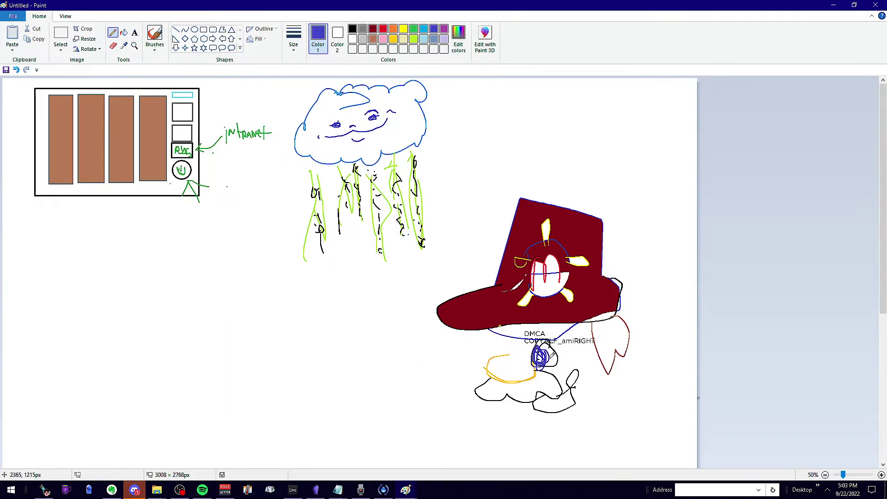
Step: Draw a small black oval eye above the gold nose and add a gold line along the nose's lower edge toward the indigo eye
{"action": "left_click", "coordinate": [354, 29]}
{"action": "mouse_move", "coordinate": [511, 345]}
{"action": "left_mouse_down"}
{"action": "mouse_move", "coordinate": [513, 362]}
{"action": "mouse_move", "coordinate": [506, 342]}
{"action": "left_mouse_up"}
{"action": "left_click", "coordinate": [393, 38]}
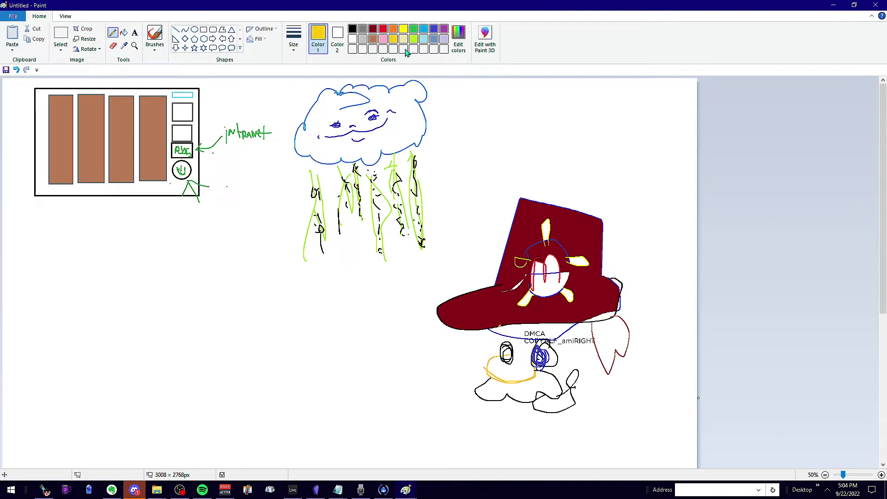
{"action": "mouse_move", "coordinate": [512, 358]}
{"action": "left_mouse_down"}
{"action": "mouse_move", "coordinate": [492, 369]}
{"action": "mouse_move", "coordinate": [550, 370]}
{"action": "left_mouse_up"}
Step: Fill the wavy moustache below the nose with solid black
{"action": "left_click", "coordinate": [352, 28]}
{"action": "left_click", "coordinate": [124, 32]}
{"action": "left_click", "coordinate": [515, 378]}
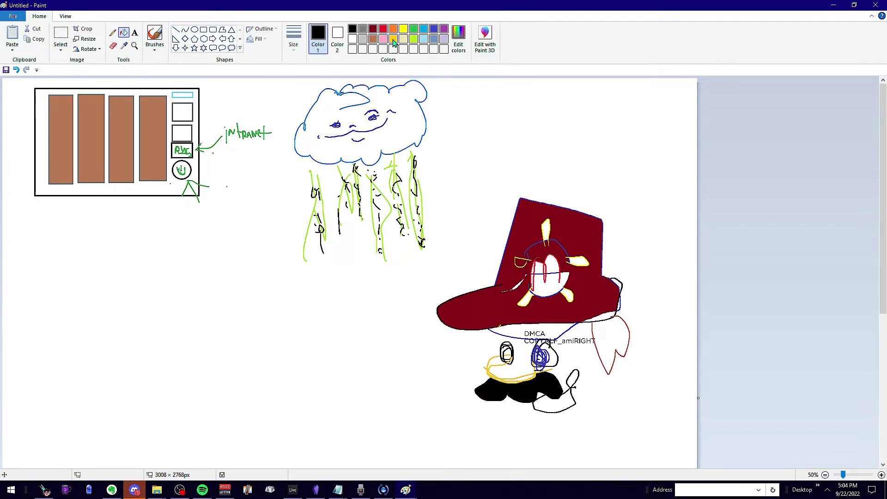
Step: Close the gap in the forked tail's outline and fill it with brown, and fill the strip under the hat's brim with dark red
{"action": "left_click", "coordinate": [373, 40]}
{"action": "left_click", "coordinate": [610, 340]}
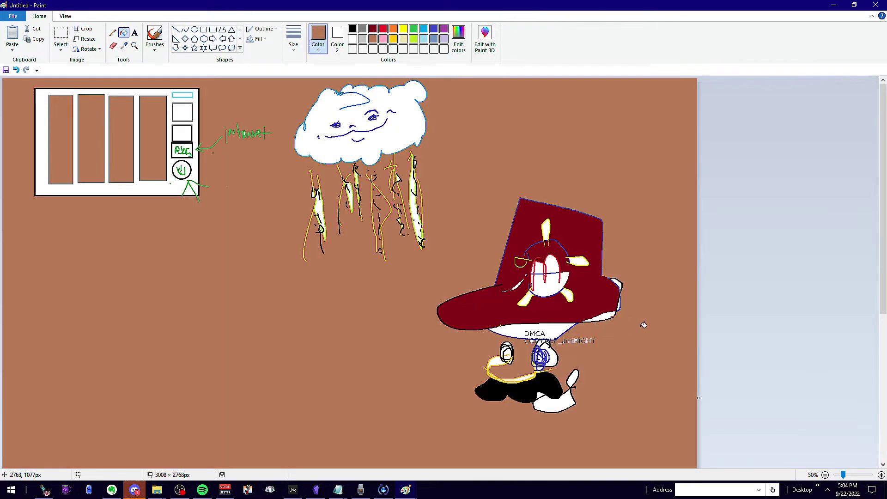
{"action": "key", "text": "ctrl+z"}
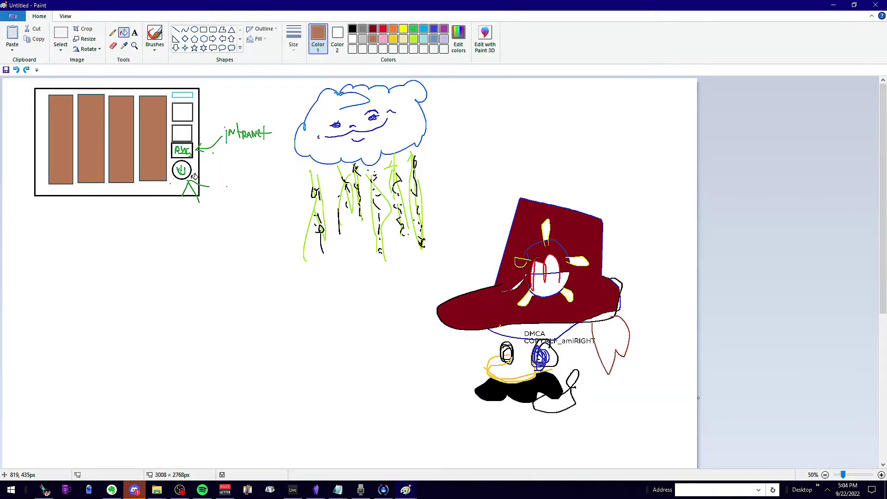
{"action": "left_click", "coordinate": [112, 32]}
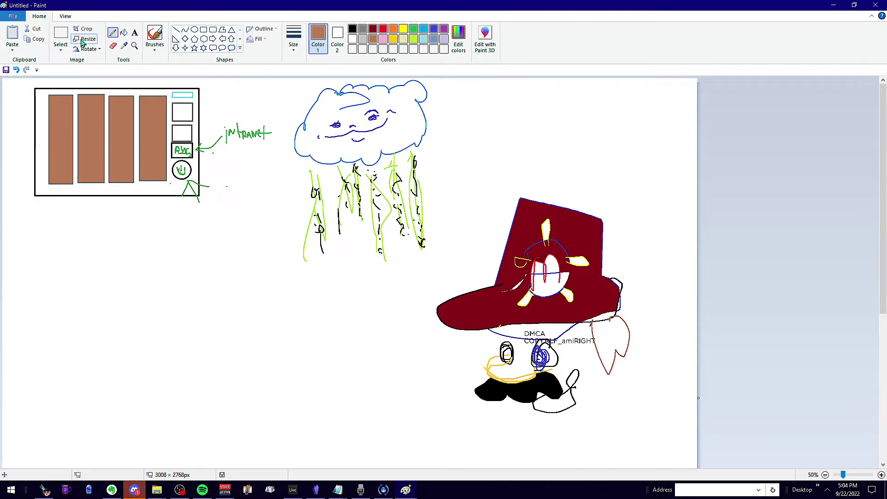
{"action": "left_click", "coordinate": [123, 32]}
{"action": "left_click", "coordinate": [606, 337]}
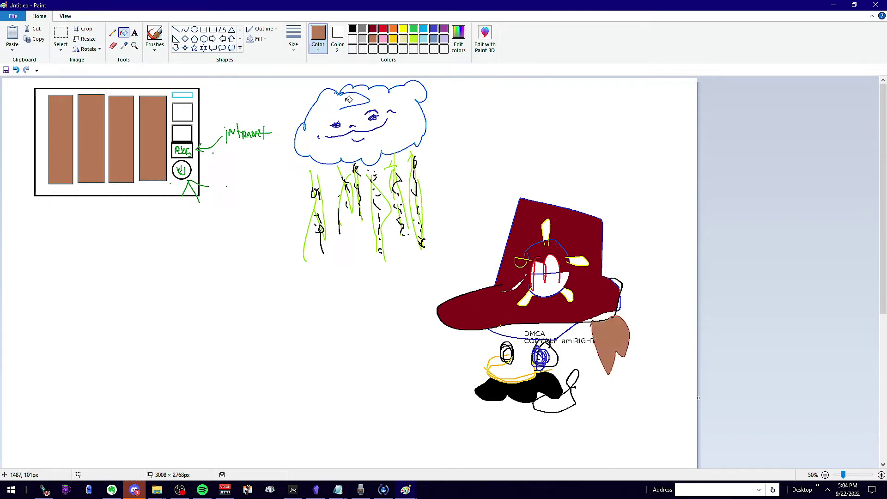
{"action": "left_click", "coordinate": [374, 30]}
{"action": "left_click", "coordinate": [519, 332]}
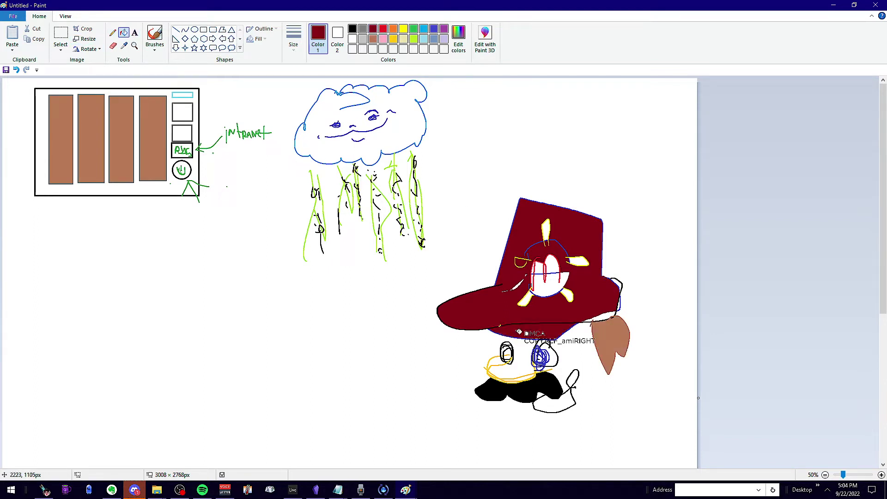
Step: Scribble an indigo iris inside the front oval eye and add black pupils to both eyes
{"action": "left_click", "coordinate": [423, 28]}
{"action": "left_click", "coordinate": [434, 29]}
{"action": "left_click", "coordinate": [112, 32]}
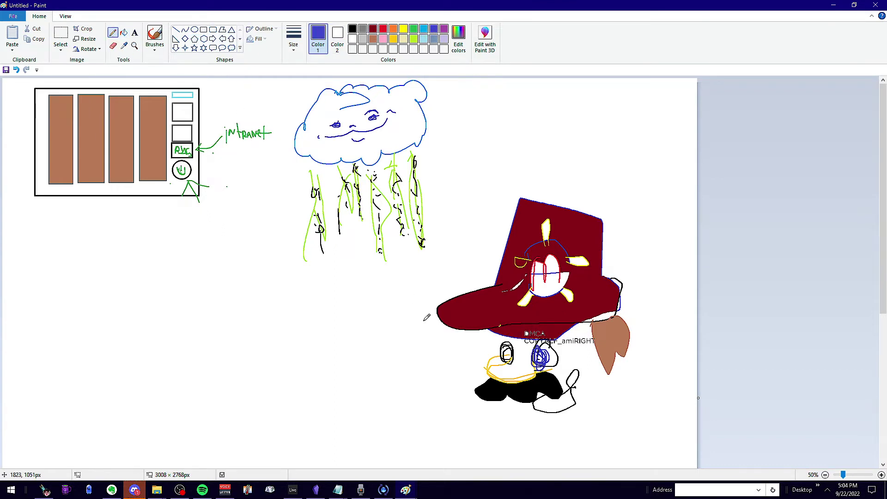
{"action": "left_click_drag", "start_coordinate": [508, 360], "coordinate": [508, 359]}
{"action": "left_click", "coordinate": [353, 29]}
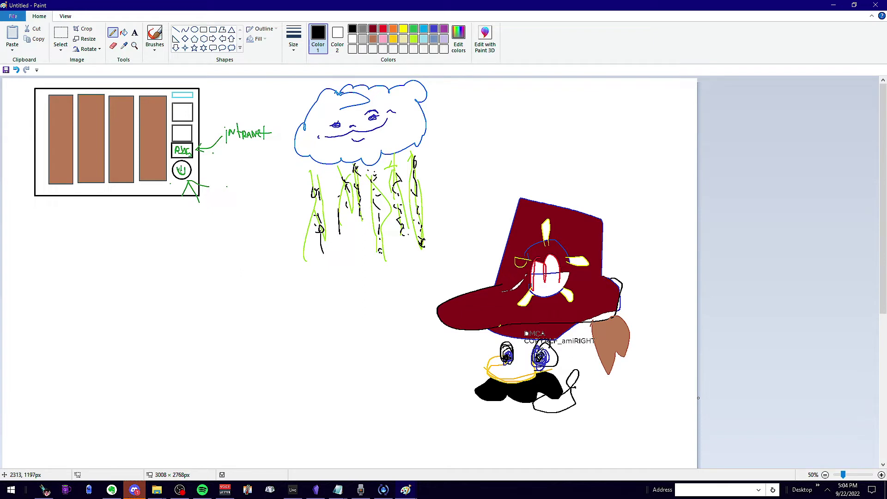
{"action": "left_click_drag", "start_coordinate": [537, 355], "coordinate": [533, 359]}
Step: Add light turquoise and white highlight scribbles inside both eyes
{"action": "left_click", "coordinate": [414, 39]}
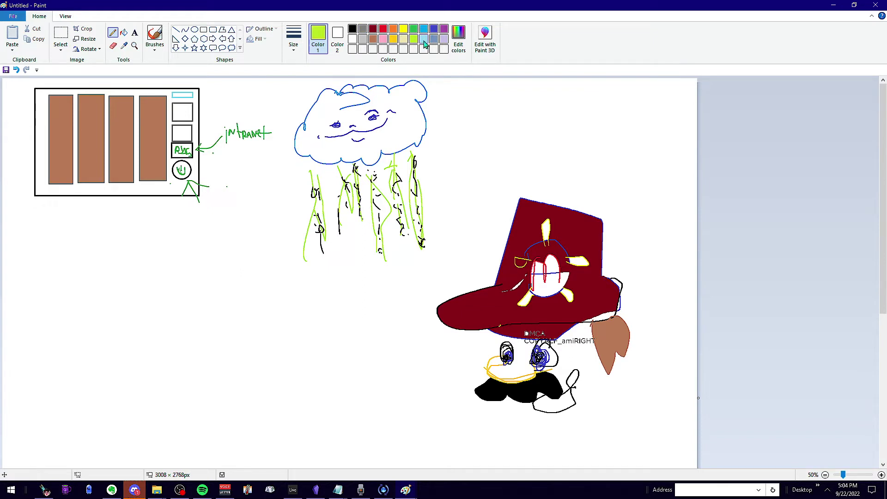
{"action": "left_click_drag", "start_coordinate": [539, 350], "coordinate": [511, 354]}
{"action": "left_click", "coordinate": [352, 38]}
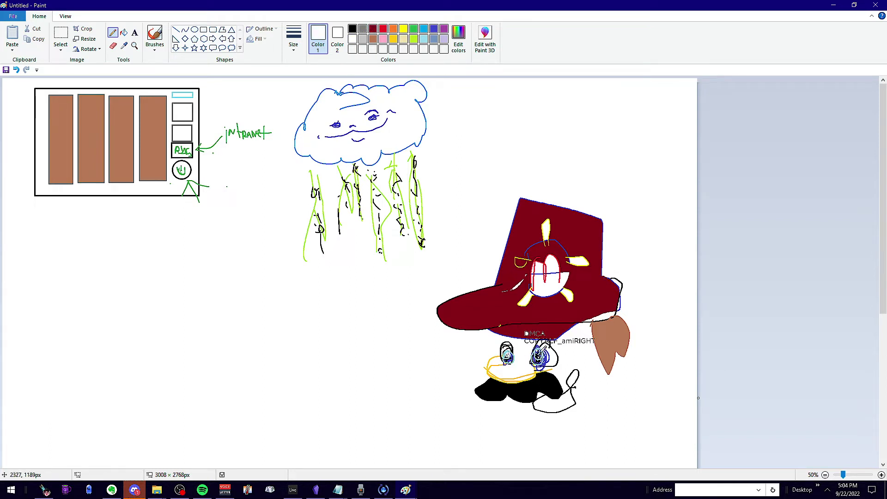
{"action": "left_click_drag", "start_coordinate": [540, 353], "coordinate": [537, 352]}
Step: Draw a curved black ear over the lower part of the brown tail and a thin brown line from the tail toward the hat's underside
{"action": "left_click", "coordinate": [352, 30]}
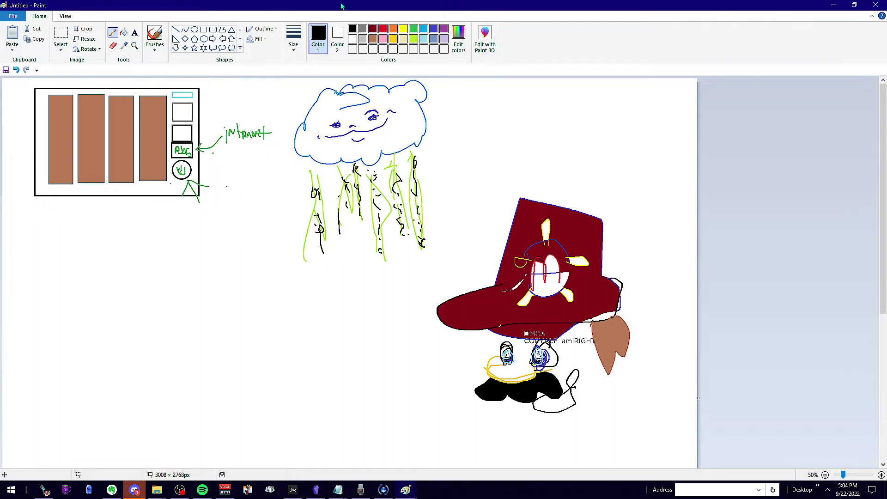
{"action": "mouse_move", "coordinate": [587, 354]}
{"action": "left_mouse_down"}
{"action": "mouse_move", "coordinate": [611, 365]}
{"action": "mouse_move", "coordinate": [594, 370]}
{"action": "mouse_move", "coordinate": [612, 351]}
{"action": "mouse_move", "coordinate": [600, 344]}
{"action": "mouse_move", "coordinate": [611, 367]}
{"action": "mouse_move", "coordinate": [596, 368]}
{"action": "left_mouse_up"}
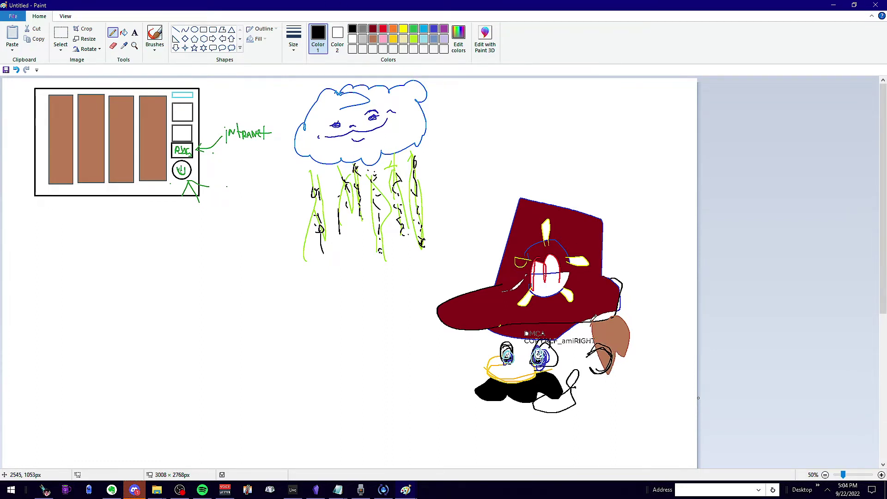
{"action": "left_click", "coordinate": [373, 39]}
{"action": "left_click_drag", "start_coordinate": [600, 335], "coordinate": [563, 334]}
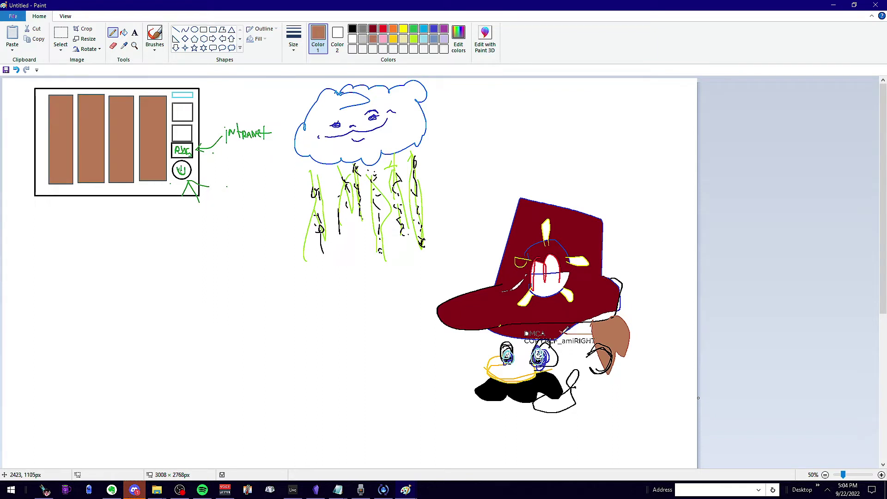
Step: Outline a larger brim around the hat in dark red and black, and draw curved black hatband lines across the crown's base
{"action": "left_click", "coordinate": [374, 31]}
{"action": "mouse_move", "coordinate": [552, 343]}
{"action": "left_mouse_down"}
{"action": "mouse_move", "coordinate": [620, 317]}
{"action": "mouse_move", "coordinate": [651, 287]}
{"action": "mouse_move", "coordinate": [607, 274]}
{"action": "left_mouse_up"}
{"action": "left_click", "coordinate": [356, 30]}
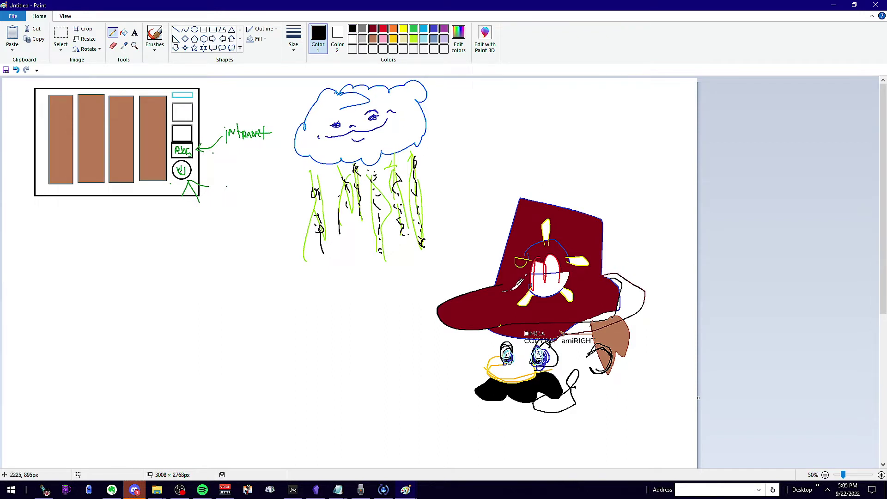
{"action": "mouse_move", "coordinate": [442, 306]}
{"action": "left_mouse_down"}
{"action": "mouse_move", "coordinate": [508, 343]}
{"action": "mouse_move", "coordinate": [576, 341]}
{"action": "left_mouse_up"}
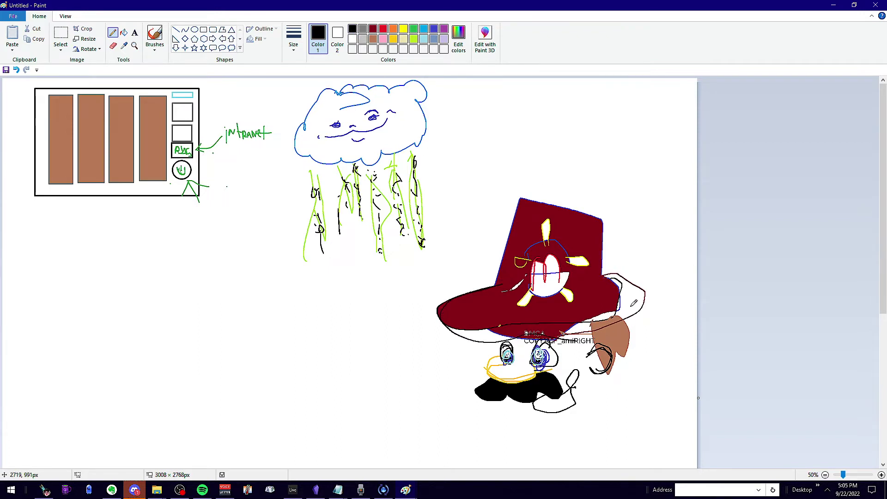
{"action": "mouse_move", "coordinate": [599, 283]}
{"action": "left_mouse_down"}
{"action": "mouse_move", "coordinate": [523, 302]}
{"action": "mouse_move", "coordinate": [487, 288]}
{"action": "mouse_move", "coordinate": [536, 294]}
{"action": "mouse_move", "coordinate": [596, 278]}
{"action": "mouse_move", "coordinate": [601, 265]}
{"action": "mouse_move", "coordinate": [531, 281]}
{"action": "mouse_move", "coordinate": [508, 279]}
{"action": "left_mouse_up"}
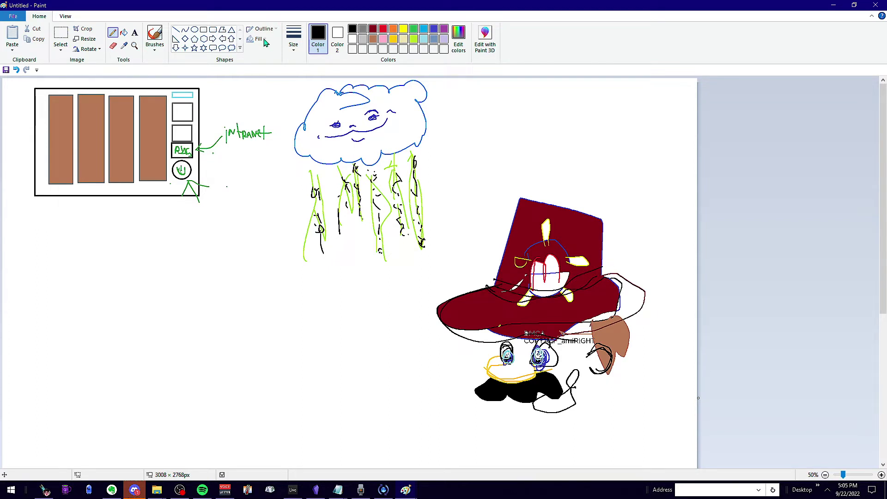
Step: Fill the hatband on both sides of the emblem and the strip under the brim with indigo
{"action": "left_click", "coordinate": [124, 32]}
{"action": "left_click", "coordinate": [434, 31]}
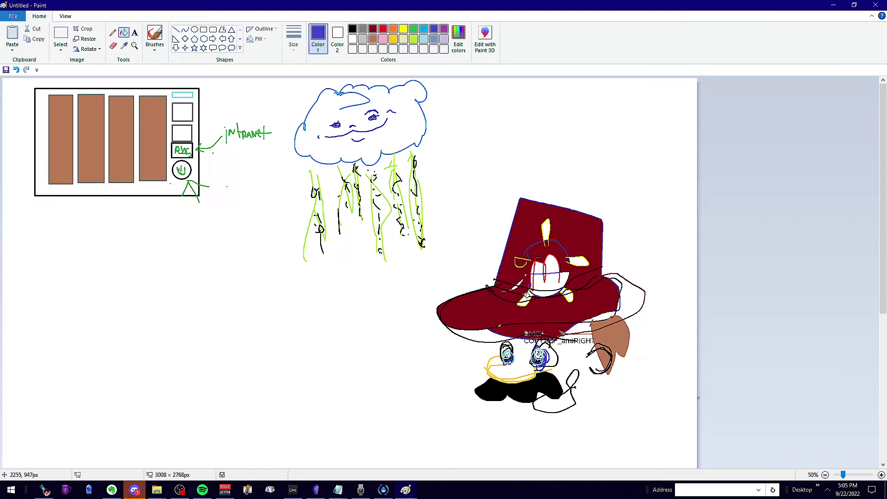
{"action": "left_click", "coordinate": [512, 292]}
{"action": "left_click", "coordinate": [508, 287]}
{"action": "left_click", "coordinate": [588, 277]}
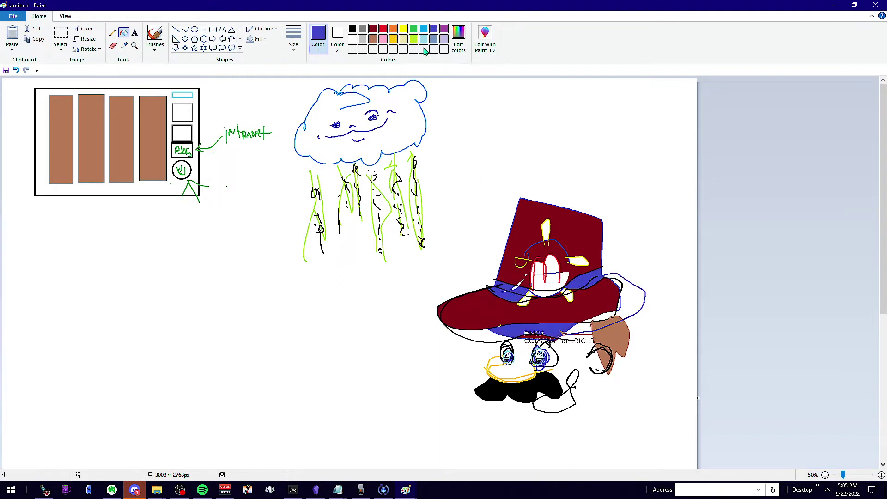
Step: Fill the enlarged brim's rear loop, front underside and rear gap with dark red
{"action": "left_click", "coordinate": [373, 28]}
{"action": "left_click", "coordinate": [639, 301]}
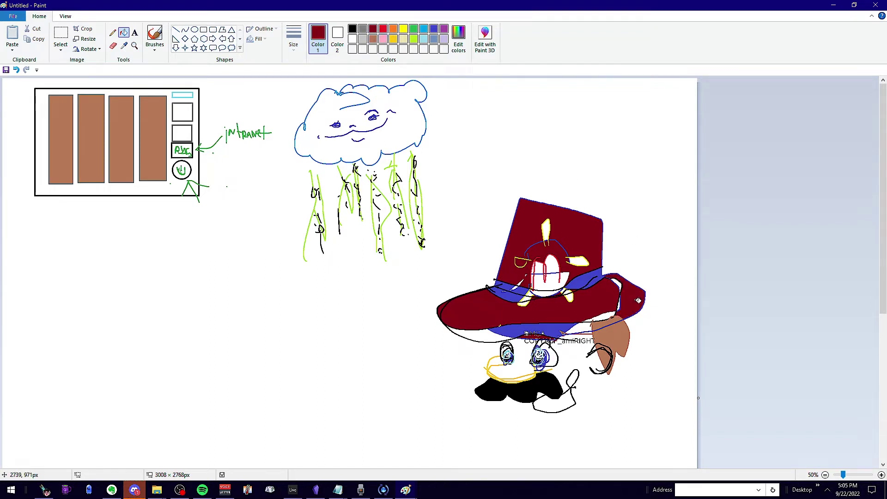
{"action": "left_click", "coordinate": [475, 332]}
{"action": "left_click", "coordinate": [588, 324]}
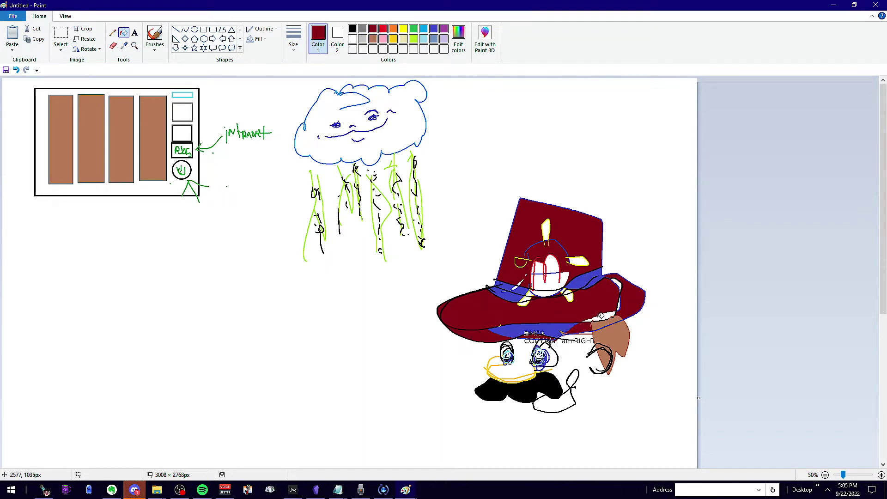
Step: Draw jagged, looping grey strokes around the moustache's curled end and below it
{"action": "left_click", "coordinate": [112, 32]}
{"action": "left_click", "coordinate": [365, 30]}
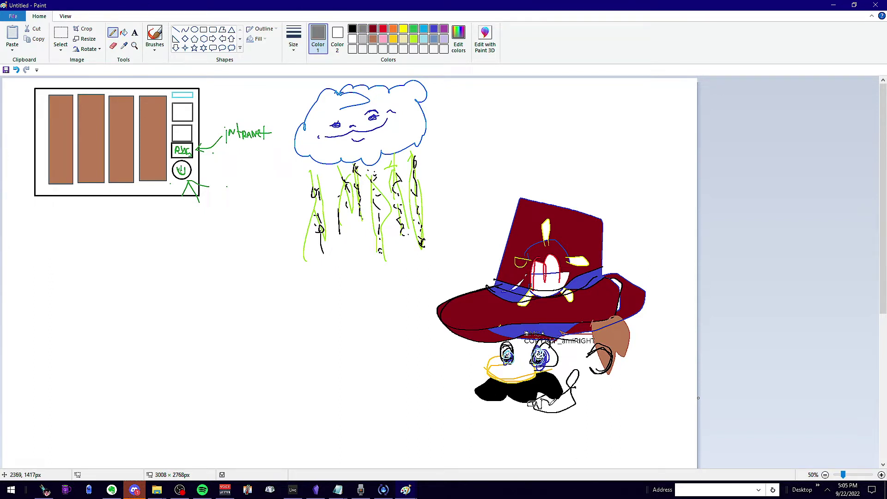
{"action": "mouse_move", "coordinate": [550, 406]}
{"action": "left_mouse_down"}
{"action": "mouse_move", "coordinate": [560, 392]}
{"action": "mouse_move", "coordinate": [582, 397]}
{"action": "mouse_move", "coordinate": [591, 382]}
{"action": "mouse_move", "coordinate": [575, 372]}
{"action": "left_mouse_up"}
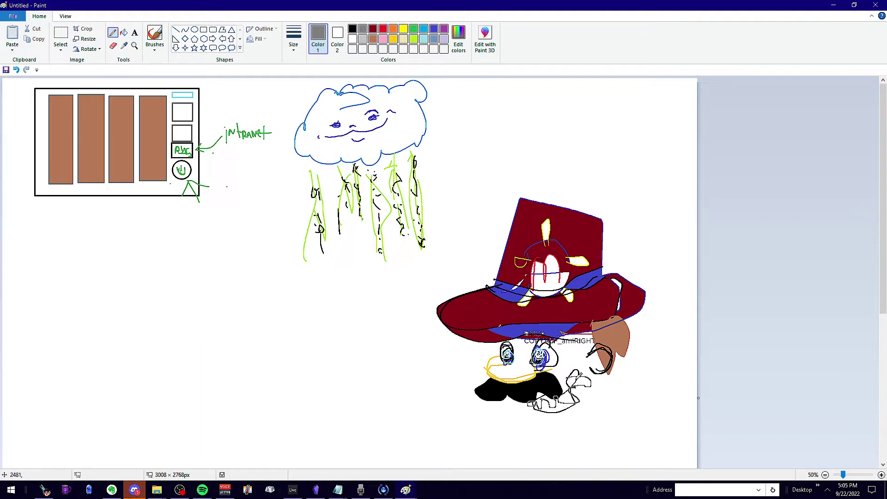
{"action": "mouse_move", "coordinate": [533, 413]}
{"action": "left_mouse_down"}
{"action": "mouse_move", "coordinate": [520, 406]}
{"action": "mouse_move", "coordinate": [542, 410]}
{"action": "mouse_move", "coordinate": [553, 428]}
{"action": "mouse_move", "coordinate": [592, 398]}
{"action": "mouse_move", "coordinate": [584, 393]}
{"action": "left_mouse_up"}
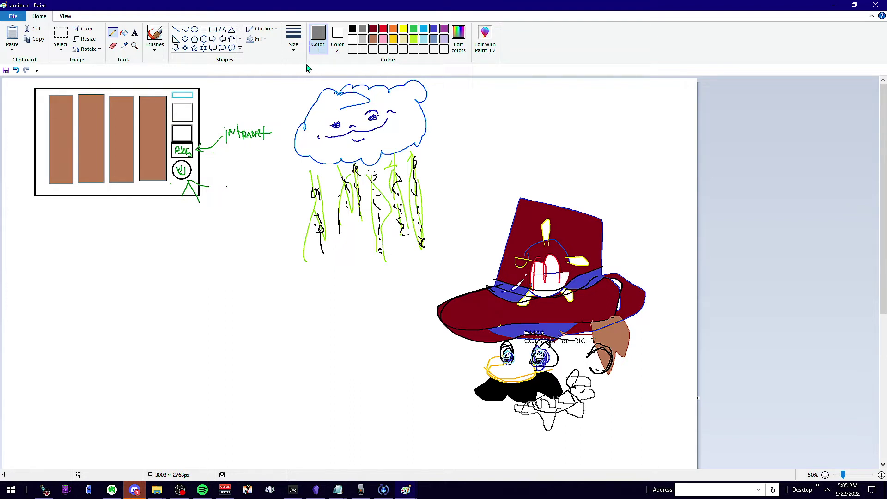
Step: Fill the enclosed areas between the moustache's curled end and the jagged strokes with black
{"action": "left_click", "coordinate": [353, 29]}
{"action": "left_click", "coordinate": [124, 32]}
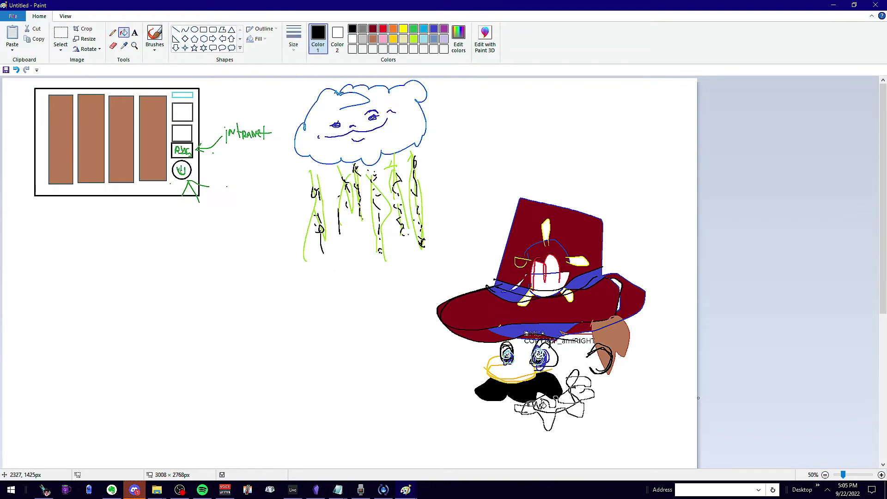
{"action": "left_click", "coordinate": [561, 402]}
{"action": "left_click", "coordinate": [581, 396]}
{"action": "left_click", "coordinate": [577, 403]}
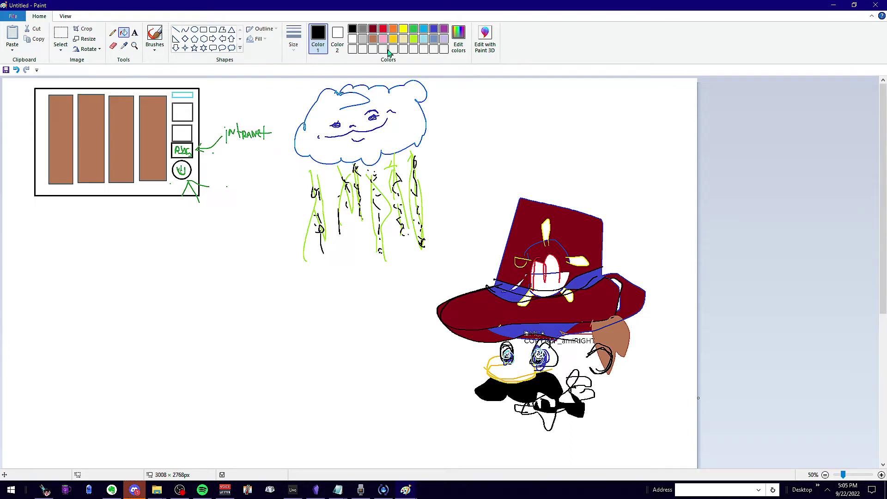
Step: Scribble brown hair strands over the black moustache and fill the moustache with brown
{"action": "left_click", "coordinate": [373, 39]}
{"action": "left_click", "coordinate": [112, 32]}
{"action": "mouse_move", "coordinate": [542, 375]}
{"action": "left_mouse_down"}
{"action": "mouse_move", "coordinate": [562, 384]}
{"action": "mouse_move", "coordinate": [520, 384]}
{"action": "mouse_move", "coordinate": [529, 398]}
{"action": "mouse_move", "coordinate": [554, 377]}
{"action": "mouse_move", "coordinate": [560, 392]}
{"action": "left_mouse_up"}
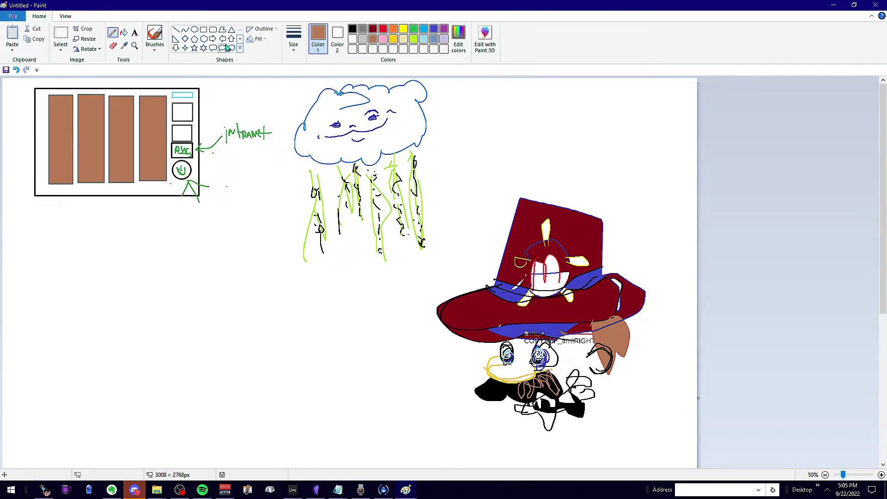
{"action": "left_click", "coordinate": [124, 32]}
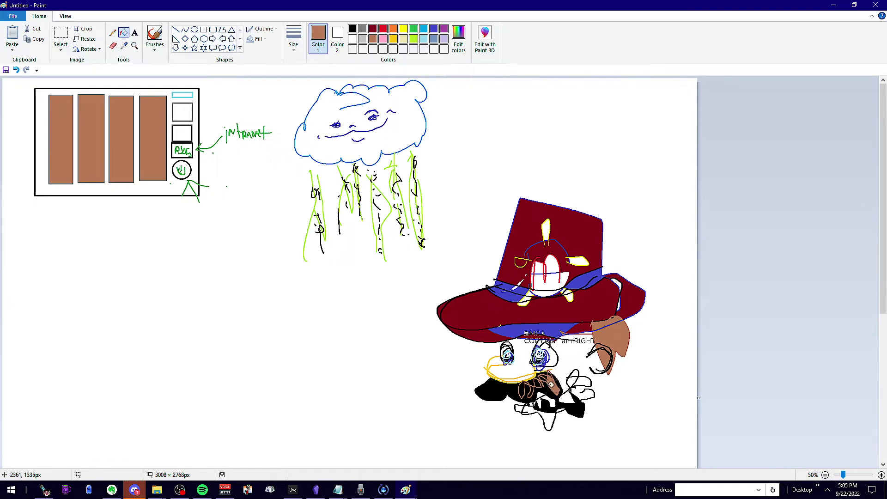
{"action": "left_click", "coordinate": [534, 384]}
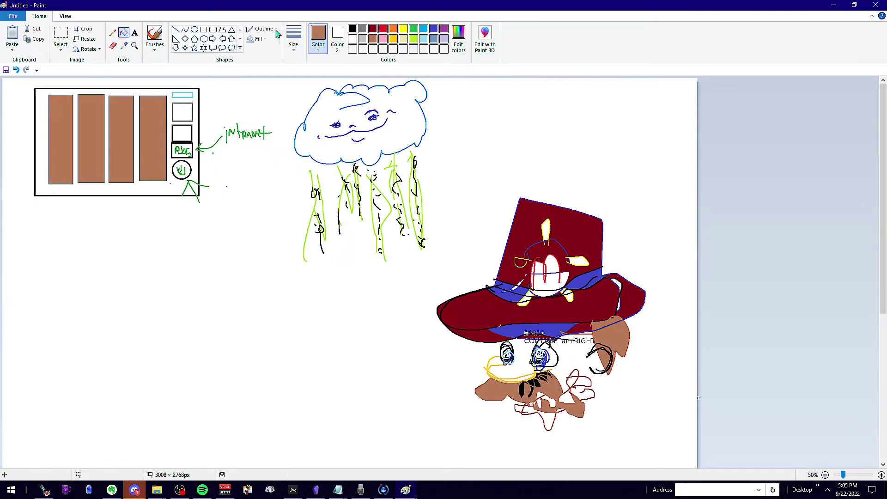
Step: Draw an open, curved mouth in black over the jagged strokes below the moustache
{"action": "left_click", "coordinate": [353, 30]}
{"action": "left_click", "coordinate": [112, 32]}
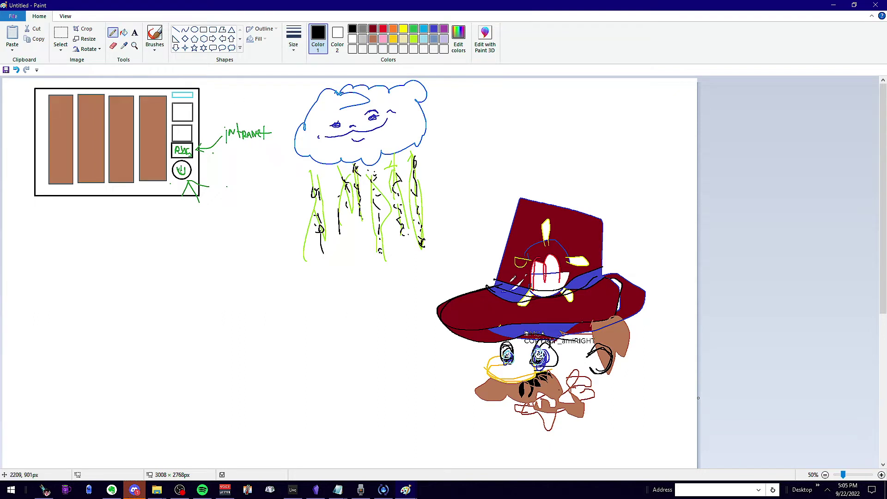
{"action": "mouse_move", "coordinate": [509, 407]}
{"action": "left_mouse_down"}
{"action": "mouse_move", "coordinate": [573, 393]}
{"action": "mouse_move", "coordinate": [522, 411]}
{"action": "mouse_move", "coordinate": [573, 386]}
{"action": "mouse_move", "coordinate": [525, 425]}
{"action": "mouse_move", "coordinate": [542, 402]}
{"action": "left_mouse_up"}
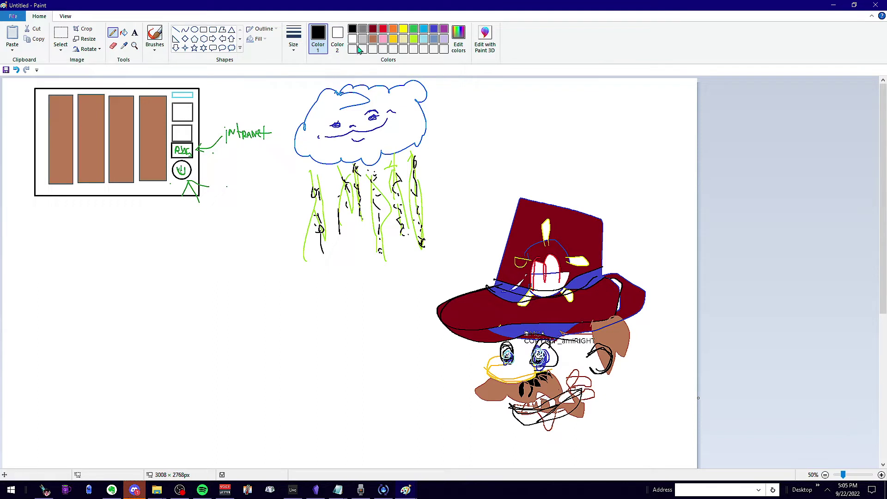
Step: Draw a gold jaw with a cleft chin around the mouth, plus two lower folds for a double chin and neck
{"action": "left_click", "coordinate": [394, 40]}
{"action": "mouse_move", "coordinate": [504, 398]}
{"action": "left_mouse_down"}
{"action": "mouse_move", "coordinate": [522, 439]}
{"action": "mouse_move", "coordinate": [560, 442]}
{"action": "mouse_move", "coordinate": [600, 414]}
{"action": "mouse_move", "coordinate": [605, 383]}
{"action": "mouse_move", "coordinate": [596, 439]}
{"action": "mouse_move", "coordinate": [527, 451]}
{"action": "mouse_move", "coordinate": [517, 435]}
{"action": "left_mouse_up"}
{"action": "scroll", "coordinate": [640, 384], "scroll_direction": "down", "scroll_amount": 5}
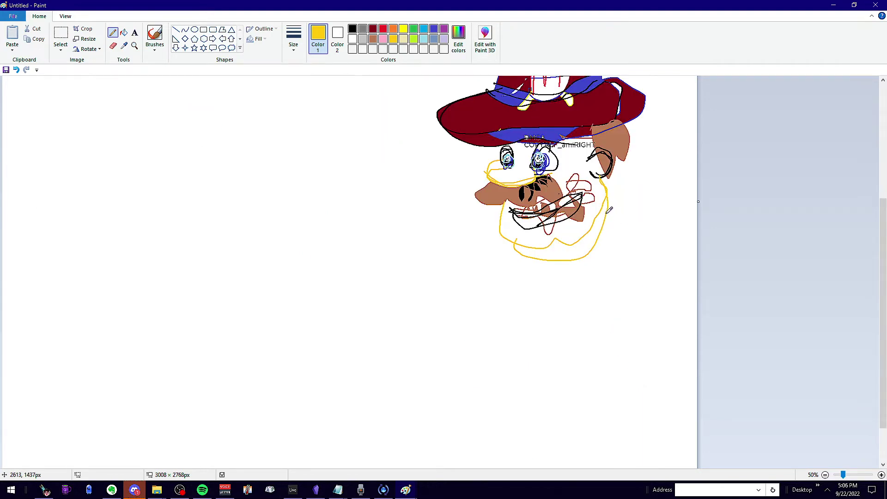
{"action": "mouse_move", "coordinate": [609, 209]}
{"action": "left_mouse_down"}
{"action": "mouse_move", "coordinate": [613, 253]}
{"action": "mouse_move", "coordinate": [588, 272]}
{"action": "mouse_move", "coordinate": [537, 277]}
{"action": "mouse_move", "coordinate": [527, 254]}
{"action": "left_mouse_up"}
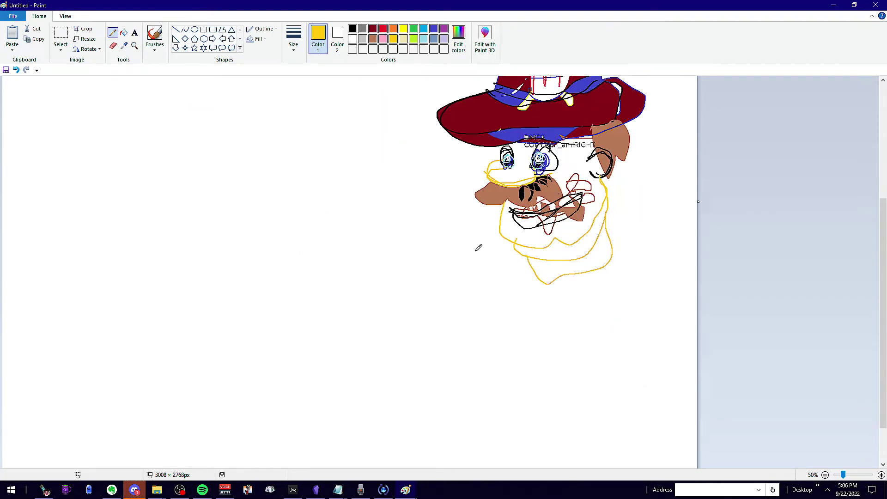
Step: Draw two black collar shapes below the gold chin, one on each side of the neck
{"action": "left_click", "coordinate": [353, 30]}
{"action": "mouse_move", "coordinate": [530, 268]}
{"action": "left_mouse_down"}
{"action": "mouse_move", "coordinate": [532, 260]}
{"action": "mouse_move", "coordinate": [549, 298]}
{"action": "mouse_move", "coordinate": [533, 329]}
{"action": "mouse_move", "coordinate": [505, 308]}
{"action": "mouse_move", "coordinate": [491, 318]}
{"action": "left_mouse_up"}
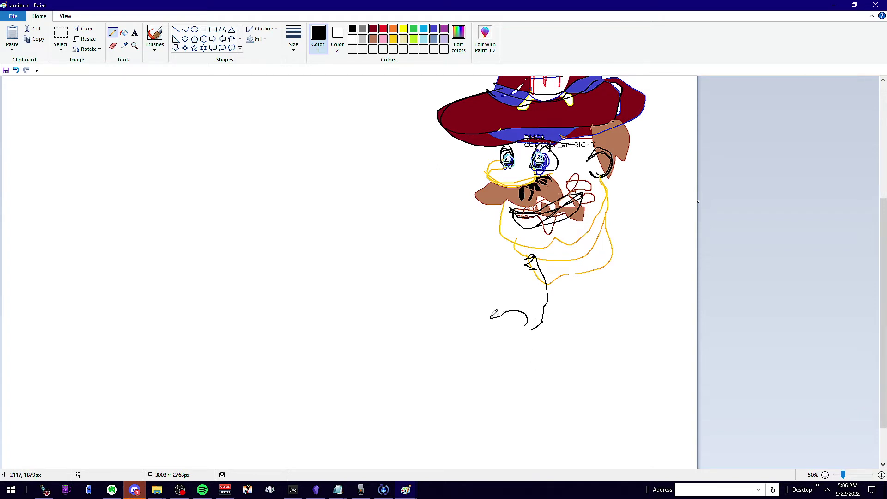
{"action": "mouse_move", "coordinate": [512, 254]}
{"action": "left_mouse_down"}
{"action": "mouse_move", "coordinate": [494, 290]}
{"action": "mouse_move", "coordinate": [486, 323]}
{"action": "left_mouse_up"}
{"action": "mouse_move", "coordinate": [623, 231]}
{"action": "left_mouse_down"}
{"action": "mouse_move", "coordinate": [621, 277]}
{"action": "mouse_move", "coordinate": [605, 274]}
{"action": "mouse_move", "coordinate": [572, 334]}
{"action": "left_mouse_up"}
{"action": "mouse_move", "coordinate": [597, 303]}
{"action": "left_mouse_down"}
{"action": "mouse_move", "coordinate": [615, 290]}
{"action": "mouse_move", "coordinate": [629, 306]}
{"action": "mouse_move", "coordinate": [647, 294]}
{"action": "mouse_move", "coordinate": [638, 254]}
{"action": "mouse_move", "coordinate": [612, 236]}
{"action": "left_mouse_up"}
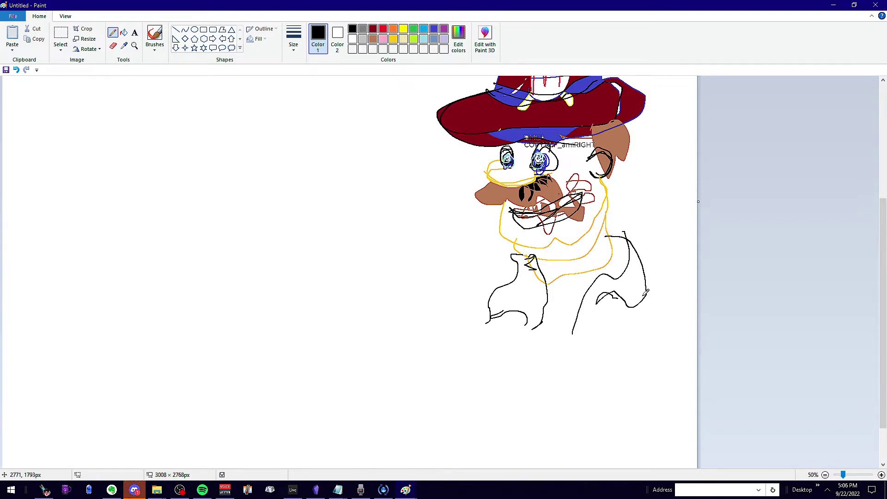
Step: Draw two wavy black lines running down from the collars as the shirt's front opening, with a small round button where they meet
{"action": "mouse_move", "coordinate": [576, 315]}
{"action": "left_mouse_down"}
{"action": "mouse_move", "coordinate": [563, 328]}
{"action": "mouse_move", "coordinate": [559, 367]}
{"action": "left_mouse_up"}
{"action": "mouse_move", "coordinate": [539, 324]}
{"action": "left_mouse_down"}
{"action": "mouse_move", "coordinate": [526, 342]}
{"action": "mouse_move", "coordinate": [538, 362]}
{"action": "mouse_move", "coordinate": [539, 425]}
{"action": "left_mouse_up"}
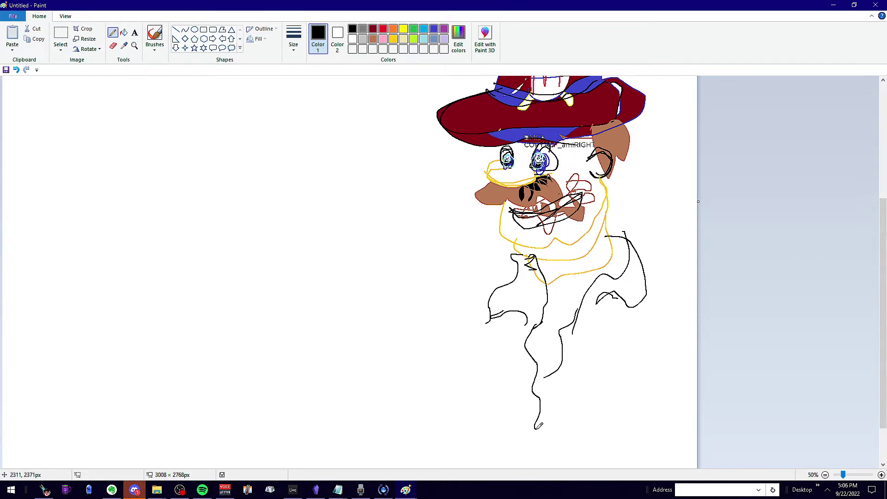
{"action": "left_click_drag", "start_coordinate": [542, 372], "coordinate": [538, 429]}
{"action": "scroll", "coordinate": [567, 259], "scroll_direction": "down", "scroll_amount": 2}
{"action": "left_click_drag", "start_coordinate": [539, 353], "coordinate": [541, 357]}
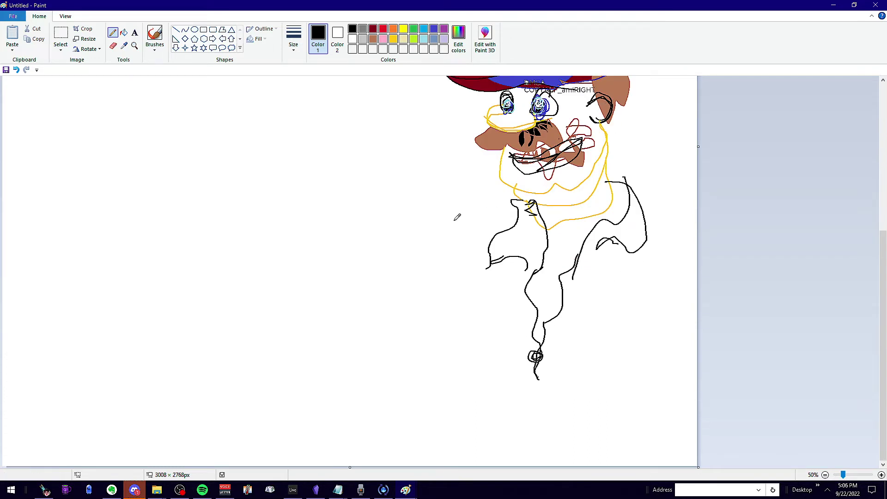
Step: Draw a black curved shoulder outline outward from the collar beside the nose, and try a jagged edge below it before undoing that edge
{"action": "mouse_move", "coordinate": [514, 210]}
{"action": "left_mouse_down"}
{"action": "mouse_move", "coordinate": [460, 225]}
{"action": "mouse_move", "coordinate": [444, 248]}
{"action": "mouse_move", "coordinate": [429, 288]}
{"action": "mouse_move", "coordinate": [465, 310]}
{"action": "left_mouse_up"}
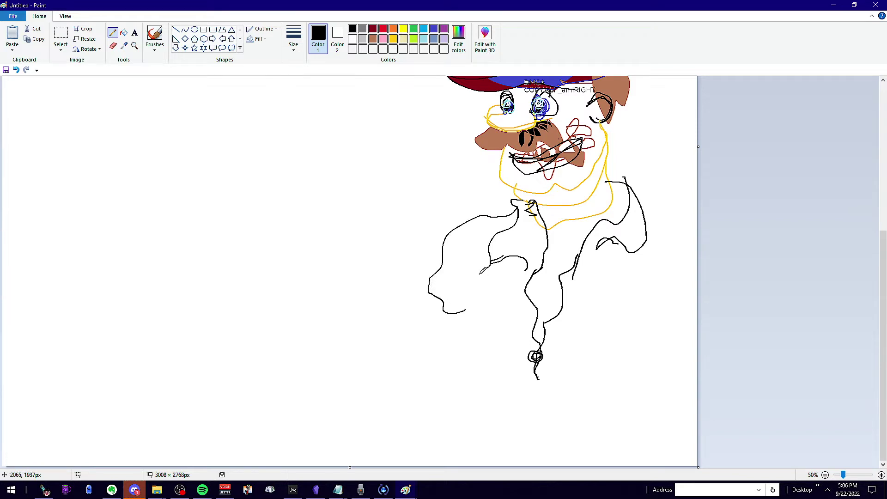
{"action": "mouse_move", "coordinate": [480, 273]}
{"action": "left_mouse_down"}
{"action": "mouse_move", "coordinate": [459, 332]}
{"action": "mouse_move", "coordinate": [427, 377]}
{"action": "mouse_move", "coordinate": [450, 367]}
{"action": "mouse_move", "coordinate": [443, 400]}
{"action": "mouse_move", "coordinate": [465, 426]}
{"action": "left_mouse_up"}
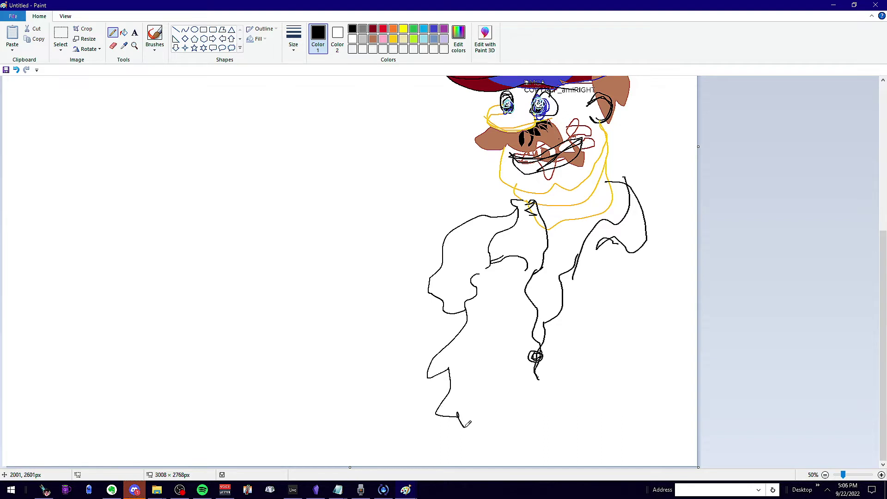
{"action": "key", "text": "ctrl+z"}
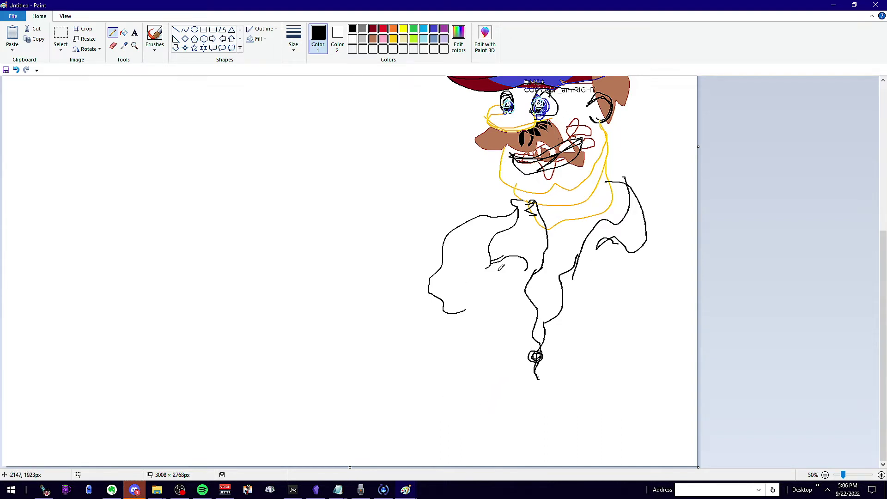
Step: Draw a narrow hanging strap of crossing black strokes below the new shoulder outline
{"action": "mouse_move", "coordinate": [467, 287]}
{"action": "left_mouse_down"}
{"action": "mouse_move", "coordinate": [462, 317]}
{"action": "mouse_move", "coordinate": [465, 388]}
{"action": "left_mouse_up"}
{"action": "mouse_move", "coordinate": [465, 310]}
{"action": "left_mouse_down"}
{"action": "mouse_move", "coordinate": [488, 318]}
{"action": "mouse_move", "coordinate": [480, 405]}
{"action": "left_mouse_up"}
{"action": "left_click_drag", "start_coordinate": [471, 325], "coordinate": [483, 393]}
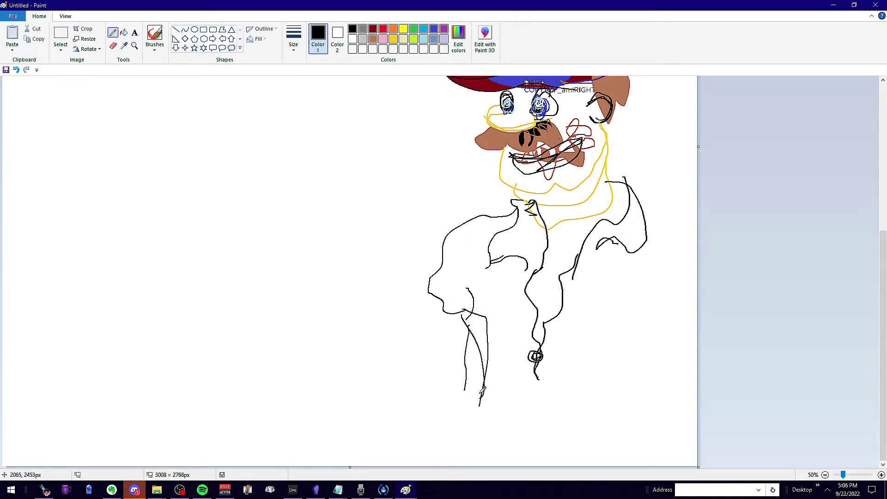
{"action": "mouse_move", "coordinate": [455, 365]}
{"action": "left_mouse_down"}
{"action": "mouse_move", "coordinate": [474, 361]}
{"action": "mouse_move", "coordinate": [486, 372]}
{"action": "mouse_move", "coordinate": [475, 385]}
{"action": "left_mouse_up"}
{"action": "left_click_drag", "start_coordinate": [468, 335], "coordinate": [461, 367]}
{"action": "key", "text": "ctrl+z"}
{"action": "mouse_move", "coordinate": [484, 312]}
{"action": "left_mouse_down"}
{"action": "mouse_move", "coordinate": [462, 336]}
{"action": "mouse_move", "coordinate": [493, 405]}
{"action": "left_mouse_up"}
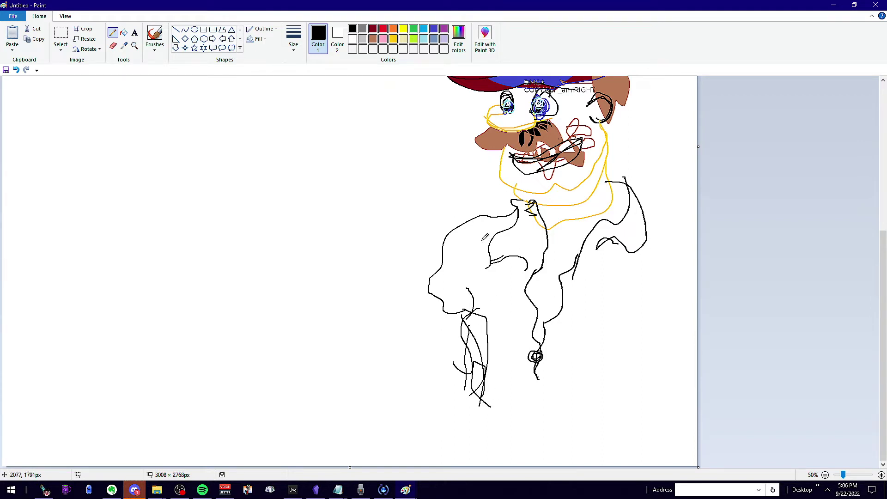
Step: Select the shoulder outline with its hanging strap and move it up and closer to the neck
{"action": "left_click", "coordinate": [60, 36]}
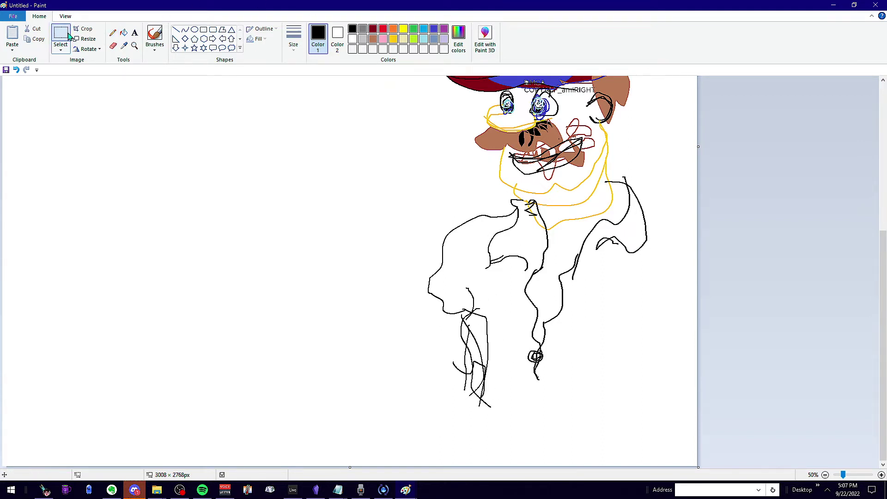
{"action": "left_click_drag", "start_coordinate": [425, 211], "coordinate": [499, 439]}
{"action": "left_click_drag", "start_coordinate": [453, 392], "coordinate": [467, 364]}
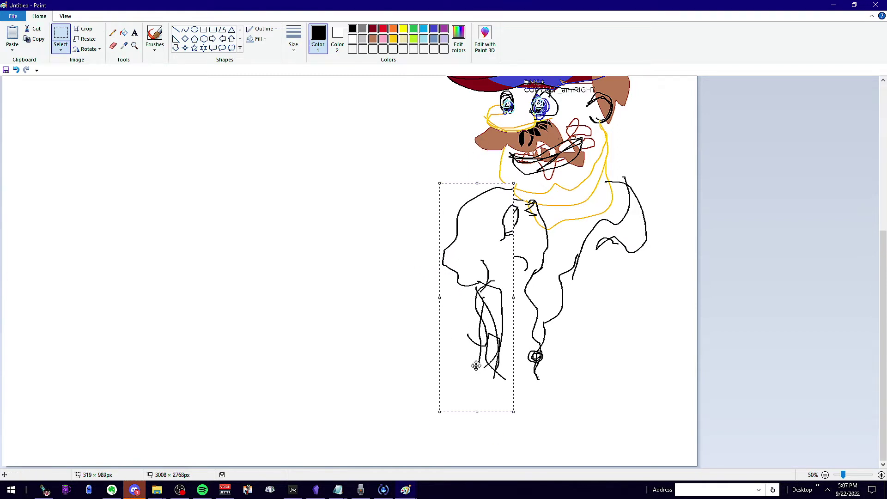
{"action": "left_click", "coordinate": [677, 362]}
Step: Cut out part of the strap by selection and move it below the opposite collar, then shift it slightly down and outward
{"action": "left_click_drag", "start_coordinate": [464, 292], "coordinate": [490, 385]}
{"action": "mouse_move", "coordinate": [481, 338]}
{"action": "left_mouse_down"}
{"action": "mouse_move", "coordinate": [639, 331]}
{"action": "mouse_move", "coordinate": [614, 298]}
{"action": "mouse_move", "coordinate": [623, 298]}
{"action": "left_mouse_up"}
{"action": "left_click", "coordinate": [654, 354]}
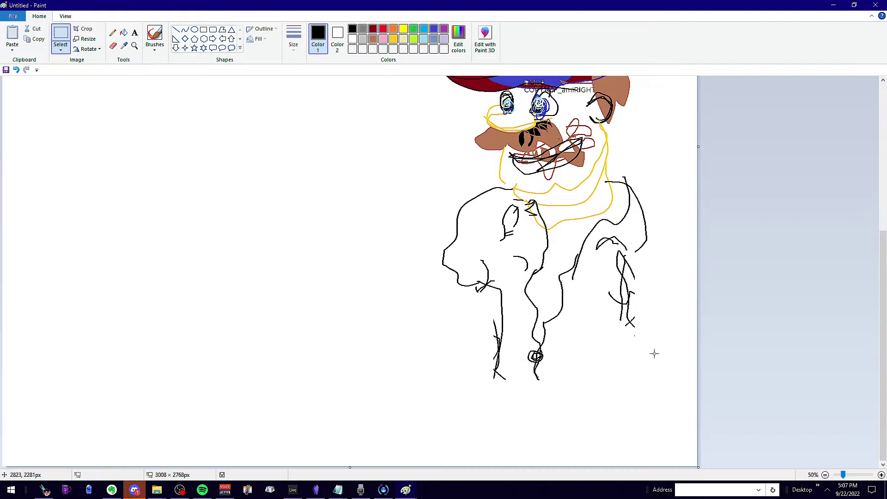
{"action": "left_click_drag", "start_coordinate": [612, 248], "coordinate": [619, 406]}
{"action": "left_click_drag", "start_coordinate": [623, 371], "coordinate": [634, 371]}
{"action": "left_click", "coordinate": [704, 340]}
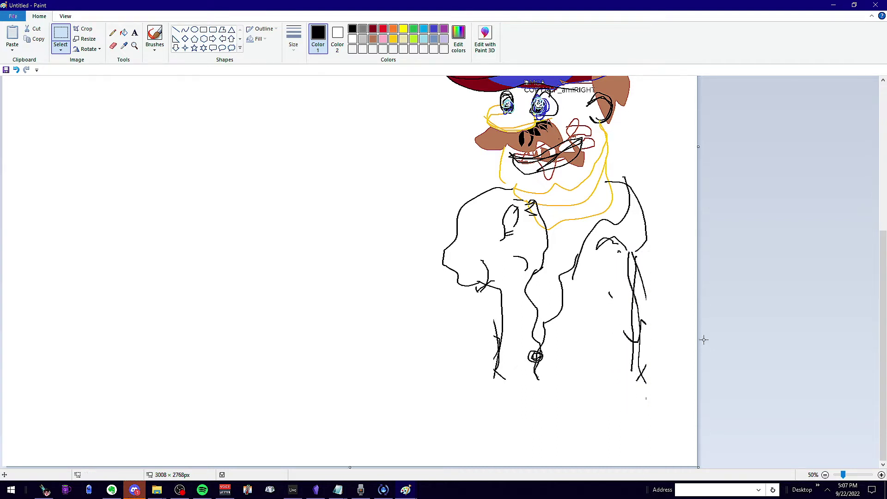
Step: Shift the strap under the first shoulder up and outward, and the strap on the opposite side inward toward the shirt opening
{"action": "left_click_drag", "start_coordinate": [481, 263], "coordinate": [508, 391]}
{"action": "left_click_drag", "start_coordinate": [496, 349], "coordinate": [478, 332]}
{"action": "left_click", "coordinate": [671, 278]}
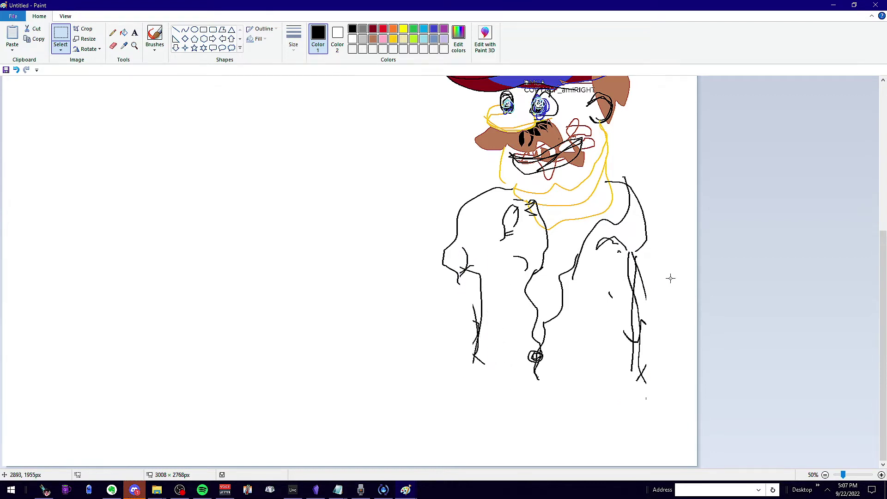
{"action": "left_click_drag", "start_coordinate": [621, 251], "coordinate": [651, 386]}
{"action": "left_click_drag", "start_coordinate": [644, 350], "coordinate": [624, 352]}
{"action": "left_click", "coordinate": [684, 283]}
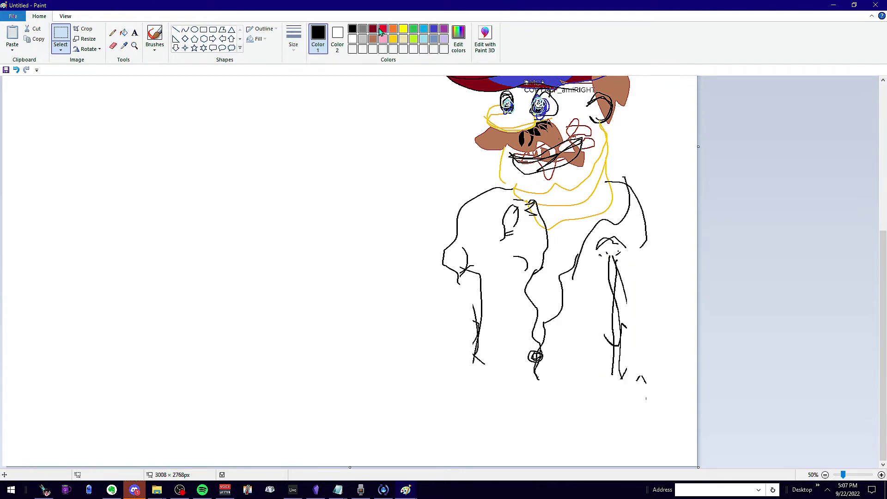
Step: Draw both sleeves freehand in black, plus a bent arm whose large forearm crosses the belly and ends in a rough hand
{"action": "left_click", "coordinate": [112, 32]}
{"action": "mouse_move", "coordinate": [491, 247]}
{"action": "left_mouse_down"}
{"action": "mouse_move", "coordinate": [458, 298]}
{"action": "mouse_move", "coordinate": [438, 271]}
{"action": "mouse_move", "coordinate": [410, 281]}
{"action": "mouse_move", "coordinate": [406, 255]}
{"action": "mouse_move", "coordinate": [395, 247]}
{"action": "mouse_move", "coordinate": [420, 220]}
{"action": "mouse_move", "coordinate": [513, 187]}
{"action": "left_mouse_up"}
{"action": "mouse_move", "coordinate": [645, 206]}
{"action": "left_mouse_down"}
{"action": "mouse_move", "coordinate": [674, 236]}
{"action": "mouse_move", "coordinate": [688, 278]}
{"action": "mouse_move", "coordinate": [659, 271]}
{"action": "mouse_move", "coordinate": [631, 307]}
{"action": "mouse_move", "coordinate": [609, 311]}
{"action": "mouse_move", "coordinate": [651, 303]}
{"action": "mouse_move", "coordinate": [687, 311]}
{"action": "mouse_move", "coordinate": [673, 290]}
{"action": "mouse_move", "coordinate": [682, 280]}
{"action": "mouse_move", "coordinate": [700, 311]}
{"action": "mouse_move", "coordinate": [682, 374]}
{"action": "mouse_move", "coordinate": [656, 390]}
{"action": "mouse_move", "coordinate": [643, 386]}
{"action": "mouse_move", "coordinate": [665, 436]}
{"action": "mouse_move", "coordinate": [654, 420]}
{"action": "mouse_move", "coordinate": [663, 438]}
{"action": "mouse_move", "coordinate": [660, 385]}
{"action": "mouse_move", "coordinate": [671, 419]}
{"action": "mouse_move", "coordinate": [664, 431]}
{"action": "mouse_move", "coordinate": [603, 447]}
{"action": "mouse_move", "coordinate": [427, 443]}
{"action": "left_mouse_up"}
{"action": "mouse_move", "coordinate": [622, 370]}
{"action": "left_mouse_down"}
{"action": "mouse_move", "coordinate": [566, 364]}
{"action": "mouse_move", "coordinate": [500, 395]}
{"action": "mouse_move", "coordinate": [446, 401]}
{"action": "mouse_move", "coordinate": [452, 385]}
{"action": "mouse_move", "coordinate": [469, 383]}
{"action": "mouse_move", "coordinate": [447, 373]}
{"action": "left_mouse_up"}
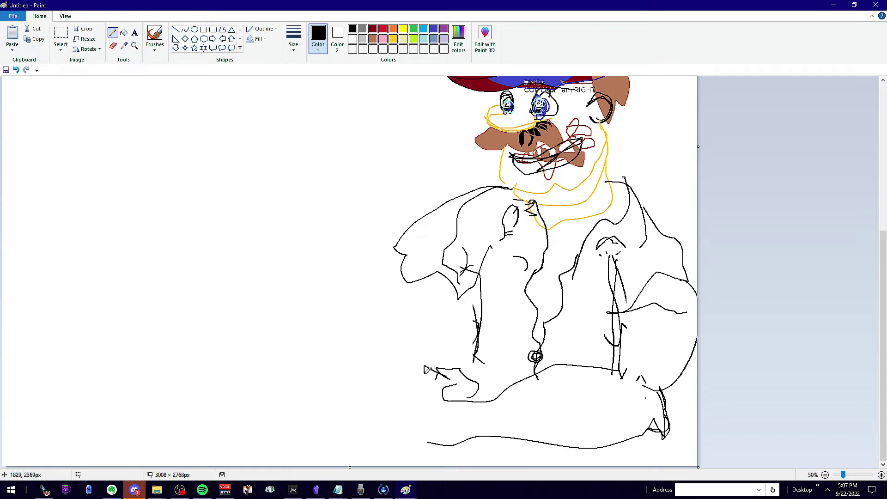
{"action": "left_click_drag", "start_coordinate": [425, 426], "coordinate": [457, 434]}
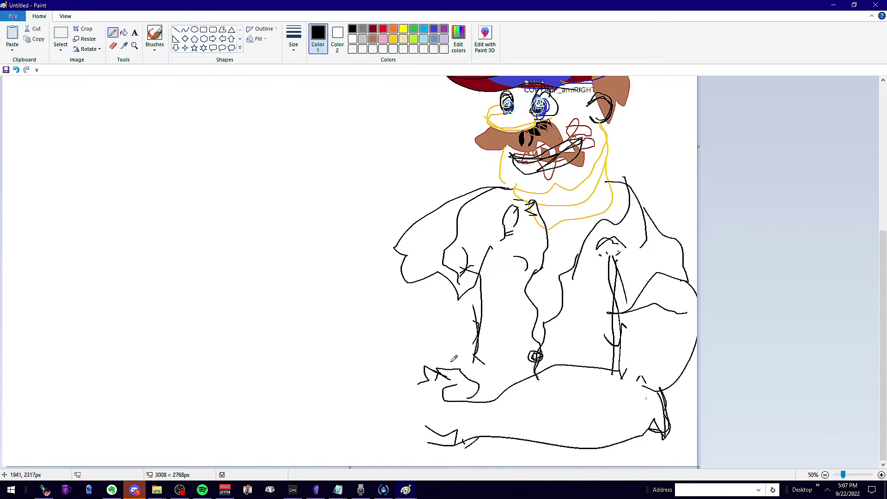
Step: Scribble dense black strokes over the hand to shape a gun, with a narrow rectangular piece mounted above it
{"action": "mouse_move", "coordinate": [459, 365]}
{"action": "left_mouse_down"}
{"action": "mouse_move", "coordinate": [455, 402]}
{"action": "mouse_move", "coordinate": [496, 375]}
{"action": "mouse_move", "coordinate": [491, 392]}
{"action": "mouse_move", "coordinate": [496, 354]}
{"action": "mouse_move", "coordinate": [466, 370]}
{"action": "mouse_move", "coordinate": [502, 391]}
{"action": "mouse_move", "coordinate": [463, 376]}
{"action": "mouse_move", "coordinate": [469, 400]}
{"action": "mouse_move", "coordinate": [463, 361]}
{"action": "left_mouse_up"}
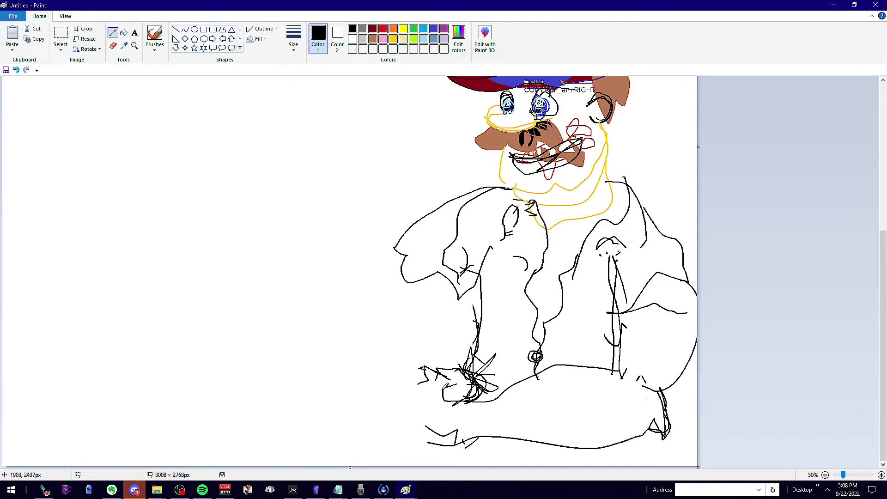
{"action": "left_click_drag", "start_coordinate": [461, 397], "coordinate": [459, 396]}
{"action": "mouse_move", "coordinate": [446, 391]}
{"action": "left_mouse_down"}
{"action": "mouse_move", "coordinate": [426, 364]}
{"action": "mouse_move", "coordinate": [436, 357]}
{"action": "left_mouse_up"}
{"action": "mouse_move", "coordinate": [444, 367]}
{"action": "left_mouse_down"}
{"action": "mouse_move", "coordinate": [443, 349]}
{"action": "mouse_move", "coordinate": [448, 355]}
{"action": "mouse_move", "coordinate": [406, 349]}
{"action": "mouse_move", "coordinate": [433, 355]}
{"action": "mouse_move", "coordinate": [422, 371]}
{"action": "mouse_move", "coordinate": [443, 383]}
{"action": "left_mouse_up"}
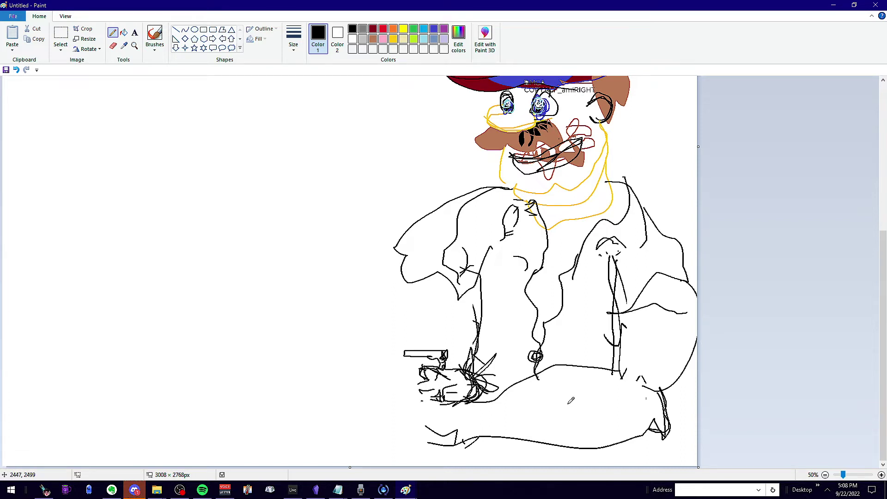
Step: Enlarge the canvas to 3704 × 3472 px to make room around the character
{"action": "left_click_drag", "start_coordinate": [698, 467], "coordinate": [811, 461]}
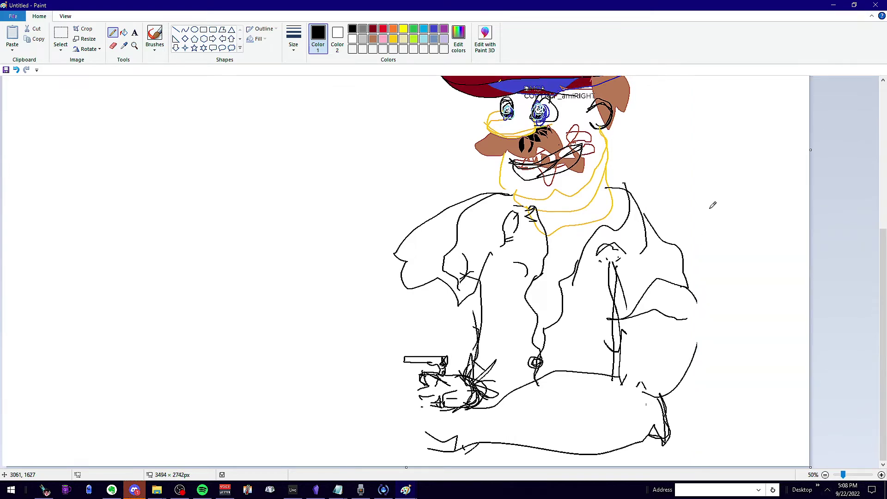
{"action": "scroll", "coordinate": [266, 177], "scroll_direction": "up", "scroll_amount": 4}
{"action": "left_click", "coordinate": [135, 45]}
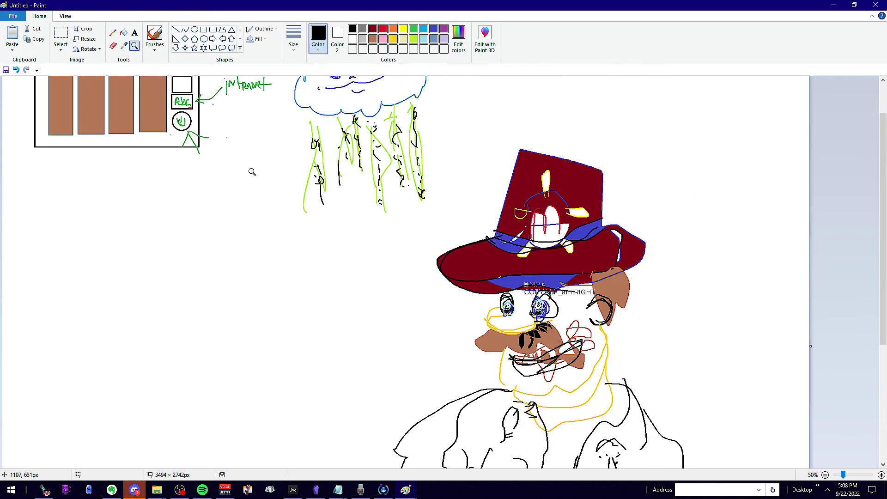
{"action": "right_click", "coordinate": [252, 170]}
{"action": "right_click", "coordinate": [252, 170]}
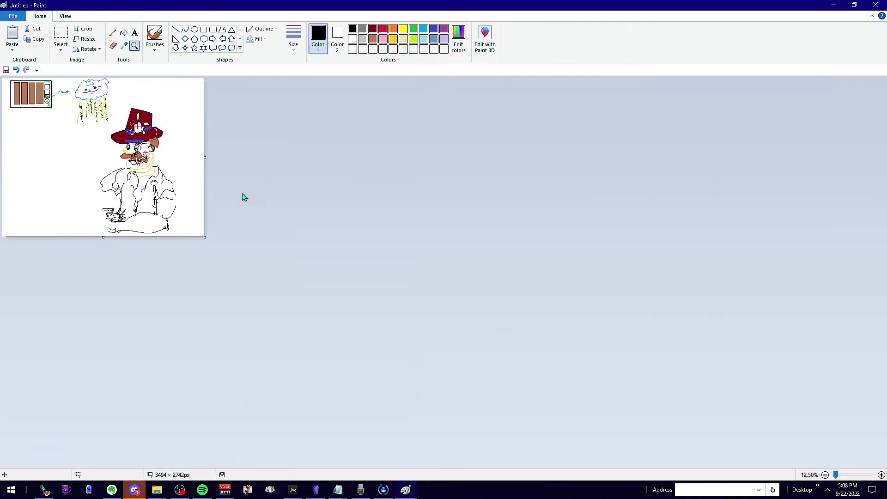
{"action": "left_click", "coordinate": [149, 238]}
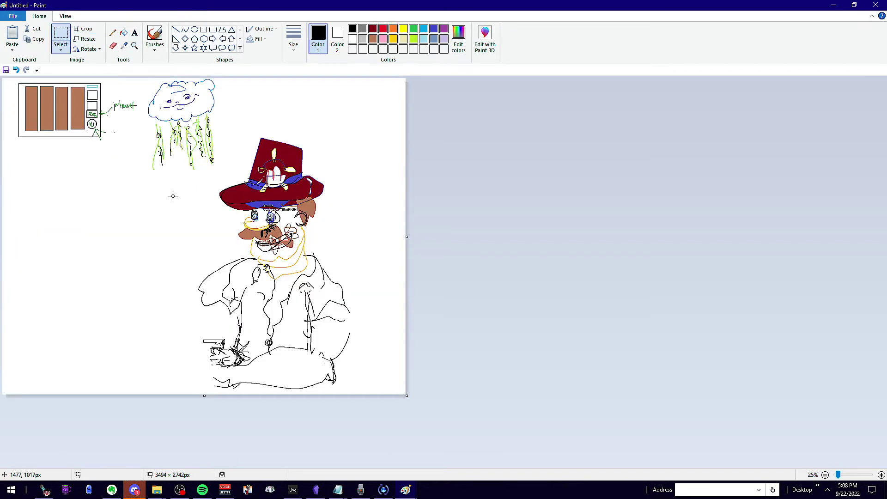
{"action": "left_click_drag", "start_coordinate": [217, 127], "coordinate": [432, 480]}
{"action": "left_click", "coordinate": [396, 374]}
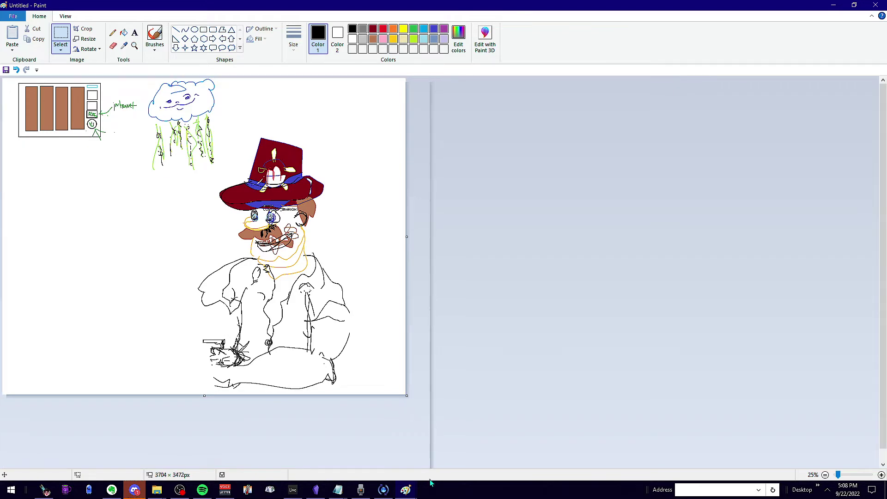
Step: Add black detail strokes inside the gun's body and a scalloped, pointed flare at its rear against the forearm
{"action": "left_click", "coordinate": [135, 46]}
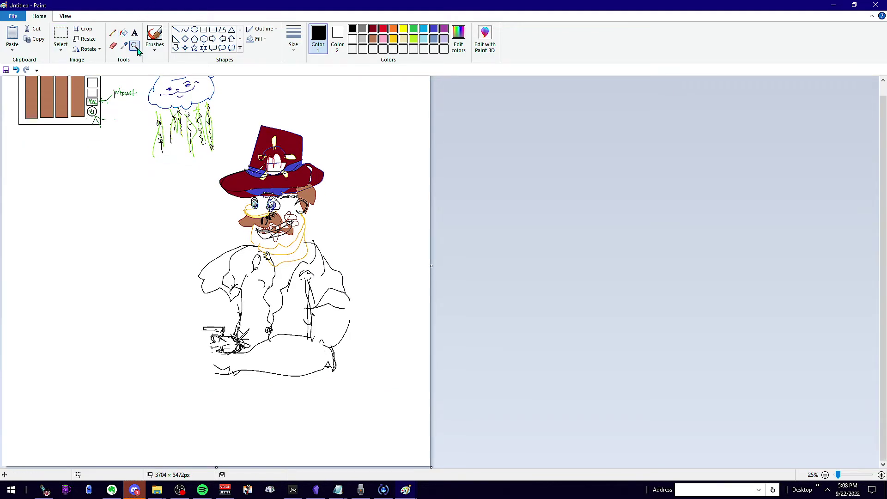
{"action": "left_click", "coordinate": [308, 351]}
{"action": "left_click", "coordinate": [505, 324]}
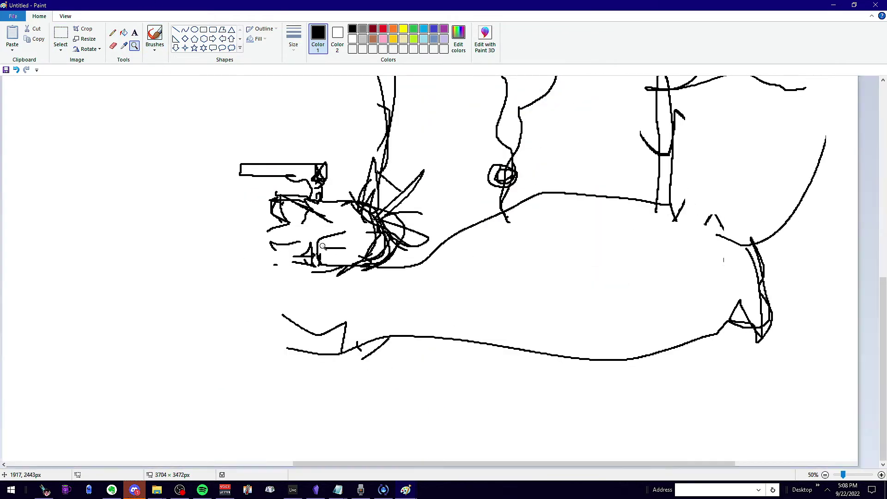
{"action": "right_click", "coordinate": [301, 241]}
{"action": "right_click", "coordinate": [301, 241]}
{"action": "left_click", "coordinate": [299, 334]}
{"action": "left_click", "coordinate": [112, 33]}
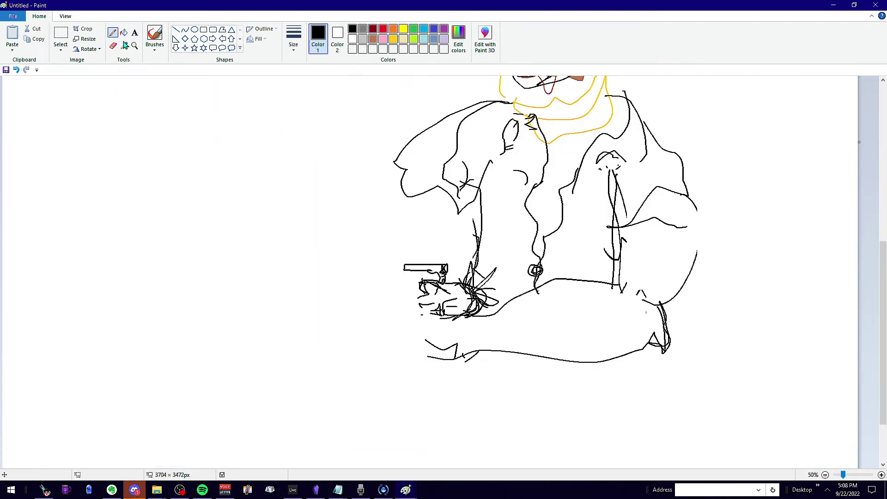
{"action": "mouse_move", "coordinate": [447, 292]}
{"action": "left_mouse_down"}
{"action": "mouse_move", "coordinate": [466, 290]}
{"action": "mouse_move", "coordinate": [472, 298]}
{"action": "mouse_move", "coordinate": [449, 297]}
{"action": "mouse_move", "coordinate": [447, 279]}
{"action": "mouse_move", "coordinate": [448, 312]}
{"action": "mouse_move", "coordinate": [480, 305]}
{"action": "left_mouse_up"}
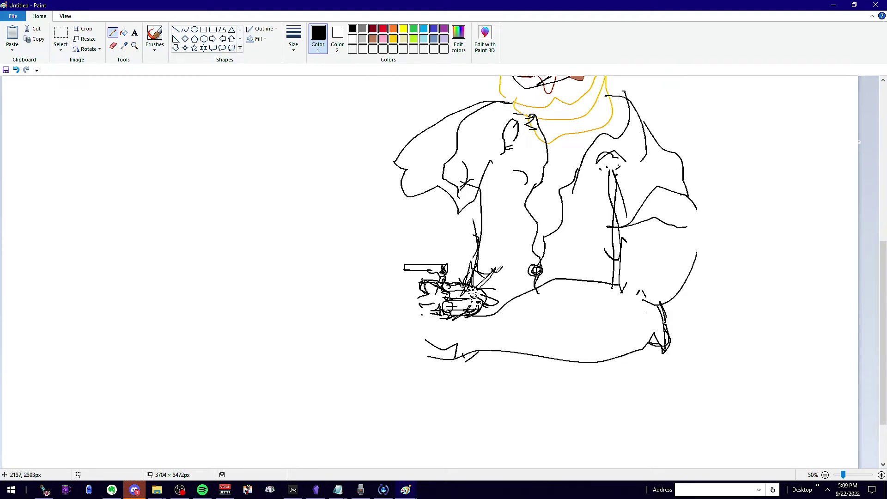
{"action": "mouse_move", "coordinate": [495, 273]}
{"action": "left_mouse_down"}
{"action": "mouse_move", "coordinate": [502, 301]}
{"action": "mouse_move", "coordinate": [494, 313]}
{"action": "mouse_move", "coordinate": [478, 306]}
{"action": "mouse_move", "coordinate": [484, 313]}
{"action": "mouse_move", "coordinate": [478, 282]}
{"action": "mouse_move", "coordinate": [481, 305]}
{"action": "left_mouse_up"}
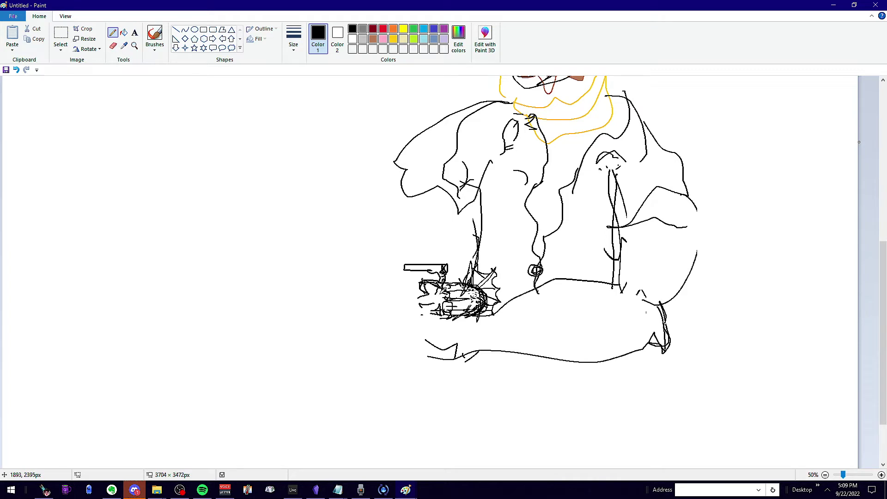
Step: Extend black barrel strokes from the front of the gun, and delete the uneven upper strokes by selection
{"action": "left_click_drag", "start_coordinate": [446, 305], "coordinate": [444, 302]}
{"action": "mouse_move", "coordinate": [437, 301]}
{"action": "left_mouse_down"}
{"action": "mouse_move", "coordinate": [381, 289]}
{"action": "mouse_move", "coordinate": [437, 308]}
{"action": "mouse_move", "coordinate": [427, 277]}
{"action": "mouse_move", "coordinate": [393, 280]}
{"action": "mouse_move", "coordinate": [433, 281]}
{"action": "mouse_move", "coordinate": [332, 280]}
{"action": "mouse_move", "coordinate": [403, 288]}
{"action": "left_mouse_up"}
{"action": "left_click", "coordinate": [61, 36]}
{"action": "left_click_drag", "start_coordinate": [330, 276], "coordinate": [428, 287]}
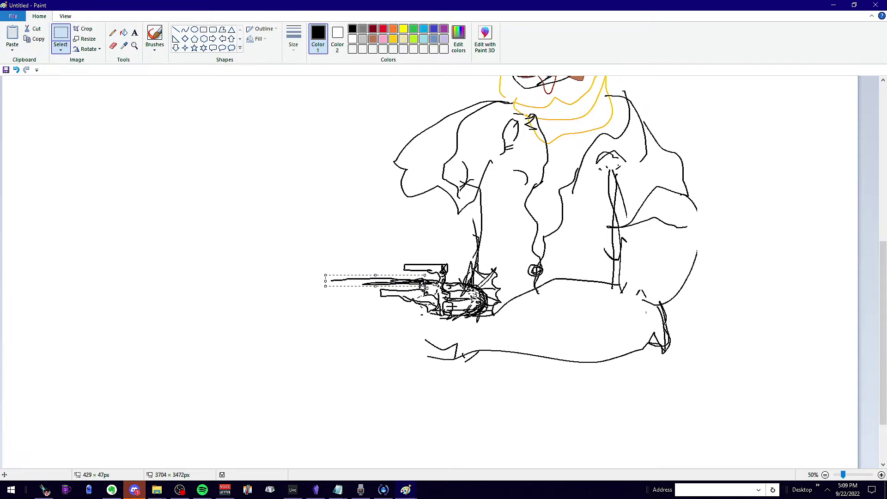
{"action": "key", "text": "Delete"}
{"action": "left_click", "coordinate": [112, 33]}
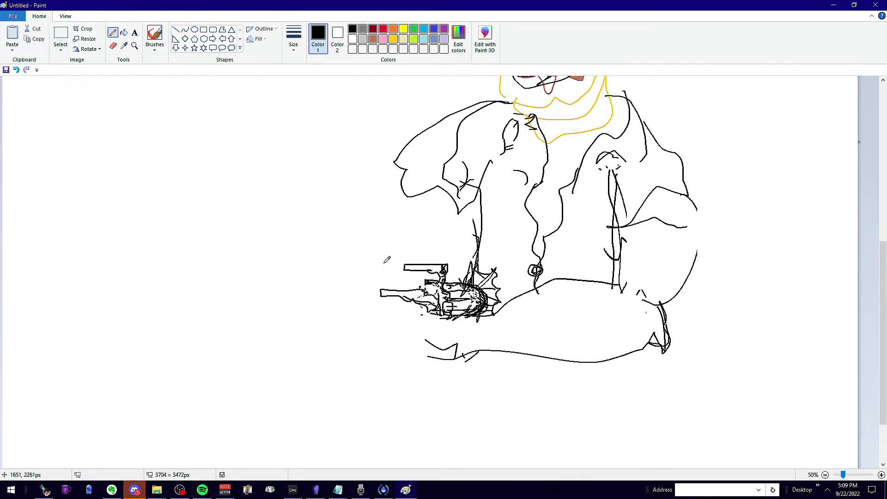
{"action": "left_click_drag", "start_coordinate": [426, 280], "coordinate": [350, 280]}
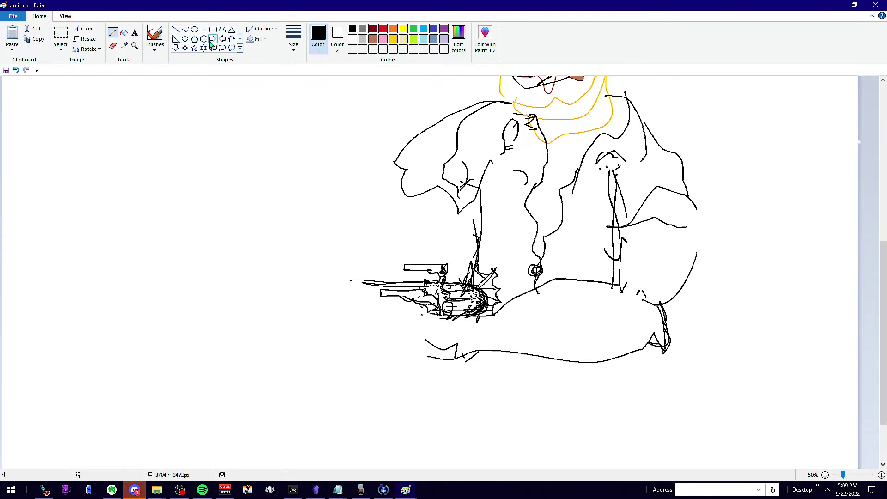
{"action": "key", "text": "ctrl+z"}
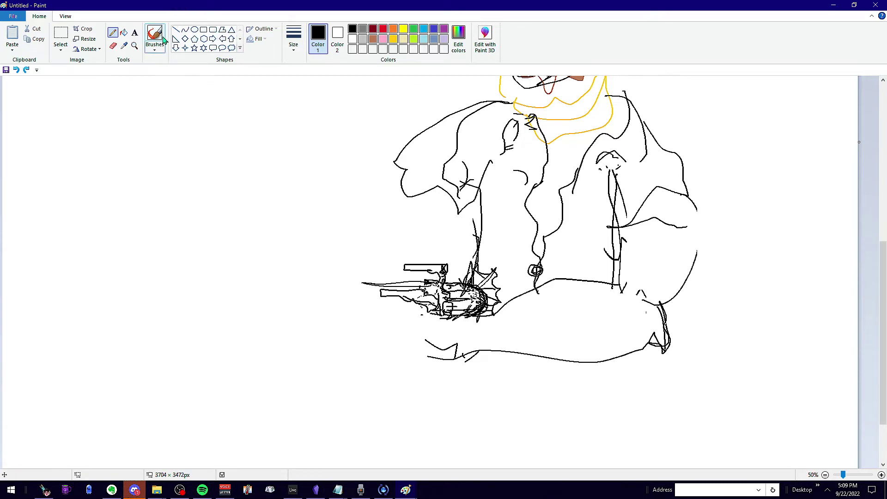
{"action": "key", "text": "ctrl+z"}
Step: Draw a long gun barrel from two thicker, parallel horizontal straight lines and close its far end with a freehand curved muzzle
{"action": "left_click", "coordinate": [176, 29]}
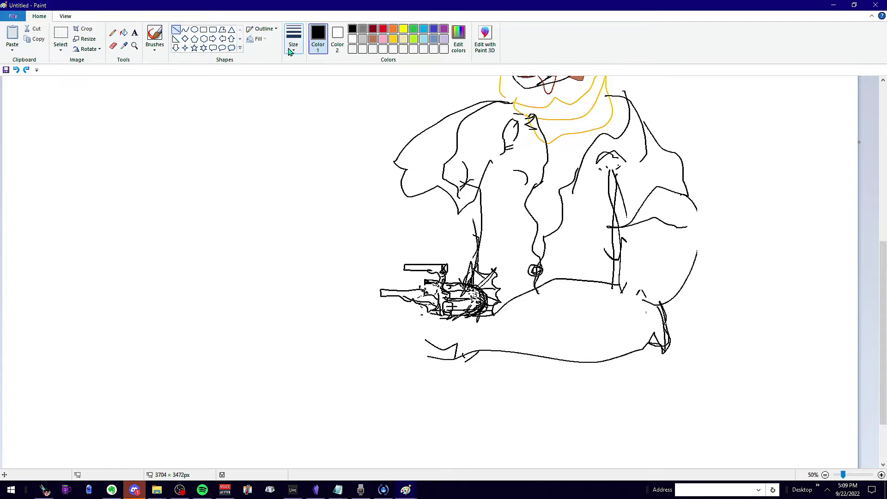
{"action": "left_click", "coordinate": [294, 38]}
{"action": "left_click", "coordinate": [314, 107]}
{"action": "mouse_move", "coordinate": [429, 283]}
{"action": "left_mouse_down"}
{"action": "mouse_move", "coordinate": [280, 289]}
{"action": "mouse_move", "coordinate": [290, 283]}
{"action": "left_mouse_up"}
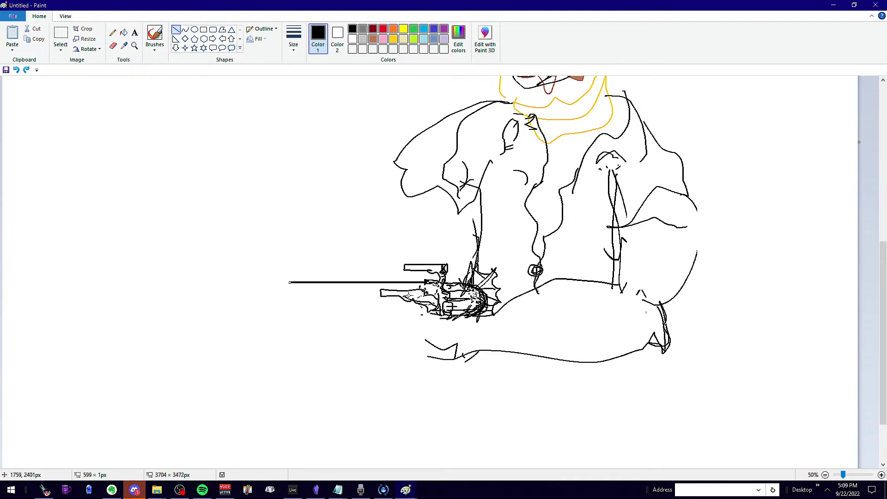
{"action": "mouse_move", "coordinate": [376, 293]}
{"action": "left_mouse_down"}
{"action": "mouse_move", "coordinate": [255, 295]}
{"action": "mouse_move", "coordinate": [245, 282]}
{"action": "left_mouse_up"}
{"action": "left_click", "coordinate": [297, 280]}
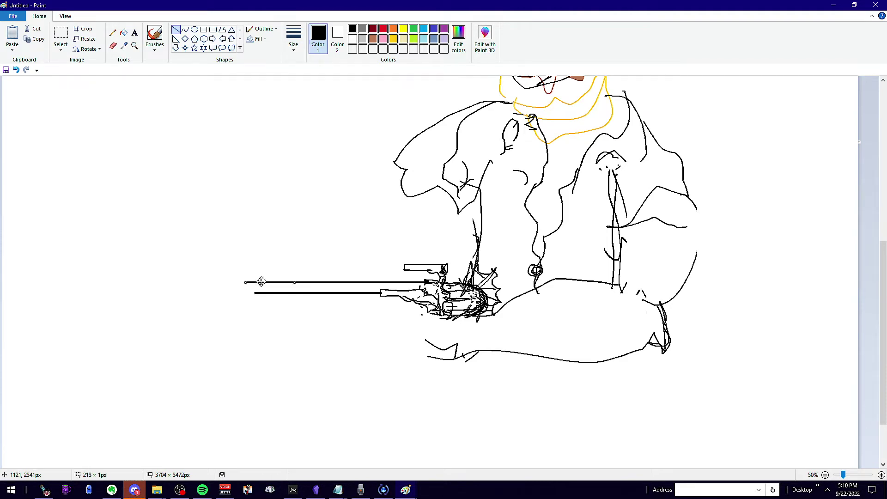
{"action": "left_click", "coordinate": [312, 290]}
{"action": "left_click", "coordinate": [113, 33]}
{"action": "mouse_move", "coordinate": [255, 285]}
{"action": "left_mouse_down"}
{"action": "mouse_move", "coordinate": [237, 287]}
{"action": "mouse_move", "coordinate": [248, 293]}
{"action": "mouse_move", "coordinate": [243, 281]}
{"action": "mouse_move", "coordinate": [262, 292]}
{"action": "left_mouse_up"}
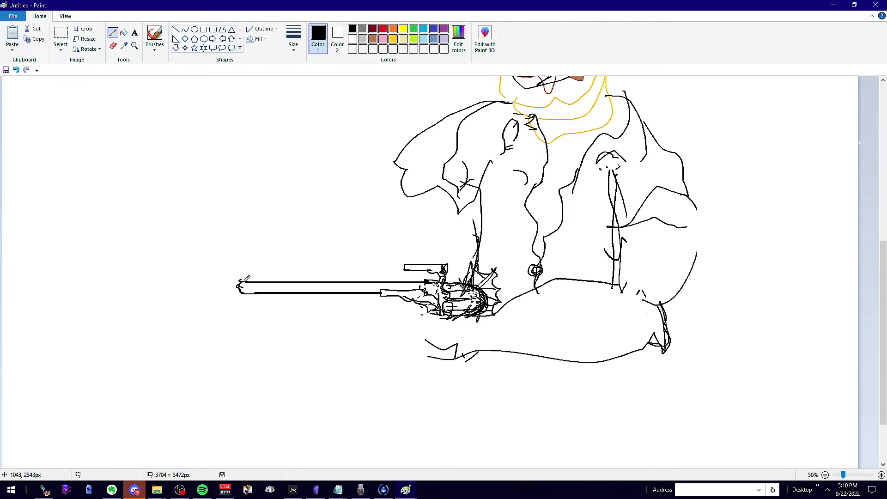
Step: Extend the gun's muzzle with a rounded rectangular block and draw thin black strokes along the underside of the long barrel
{"action": "mouse_move", "coordinate": [245, 281]}
{"action": "left_mouse_down"}
{"action": "mouse_move", "coordinate": [195, 287]}
{"action": "mouse_move", "coordinate": [240, 291]}
{"action": "mouse_move", "coordinate": [194, 292]}
{"action": "mouse_move", "coordinate": [207, 277]}
{"action": "mouse_move", "coordinate": [228, 278]}
{"action": "mouse_move", "coordinate": [244, 280]}
{"action": "mouse_move", "coordinate": [236, 289]}
{"action": "mouse_move", "coordinate": [244, 294]}
{"action": "mouse_move", "coordinate": [244, 277]}
{"action": "mouse_move", "coordinate": [196, 280]}
{"action": "mouse_move", "coordinate": [197, 289]}
{"action": "mouse_move", "coordinate": [231, 295]}
{"action": "mouse_move", "coordinate": [196, 291]}
{"action": "left_mouse_up"}
{"action": "key", "text": "ctrl+z"}
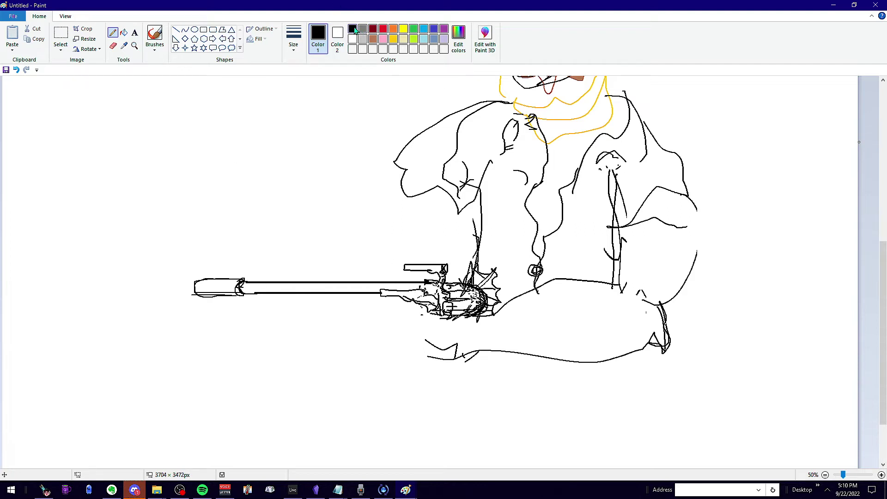
{"action": "left_click", "coordinate": [203, 30]}
{"action": "left_click", "coordinate": [113, 32]}
{"action": "left_click_drag", "start_coordinate": [381, 290], "coordinate": [353, 290]}
{"action": "mouse_move", "coordinate": [383, 290]}
{"action": "left_mouse_down"}
{"action": "mouse_move", "coordinate": [300, 294]}
{"action": "mouse_move", "coordinate": [394, 291]}
{"action": "mouse_move", "coordinate": [291, 290]}
{"action": "left_mouse_up"}
Step: Outline an under-barrel tube with two thicker horizontal straight lines and a freehand rounded front end, and erase the thin strokes inside it
{"action": "left_click", "coordinate": [294, 40]}
{"action": "left_click", "coordinate": [314, 120]}
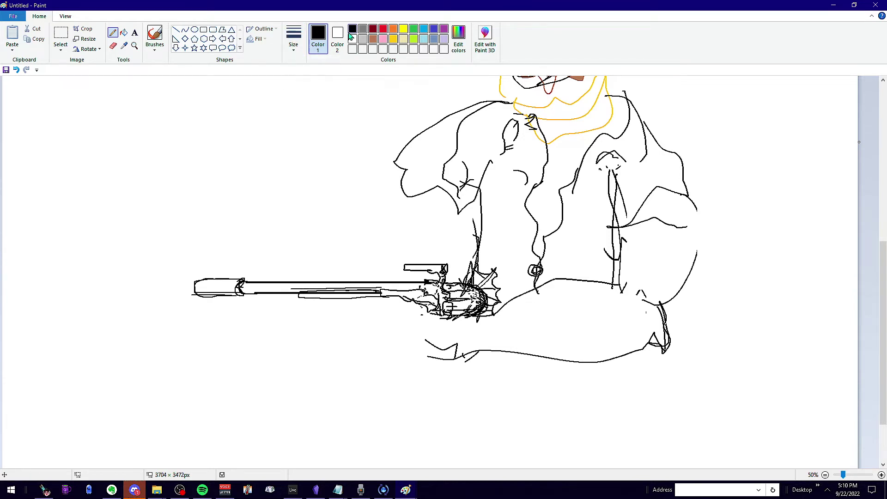
{"action": "left_click", "coordinate": [298, 45]}
{"action": "left_click", "coordinate": [349, 146]}
{"action": "left_click", "coordinate": [294, 39]}
{"action": "left_click", "coordinate": [323, 121]}
{"action": "left_click", "coordinate": [176, 30]}
{"action": "left_click_drag", "start_coordinate": [382, 287], "coordinate": [276, 287]}
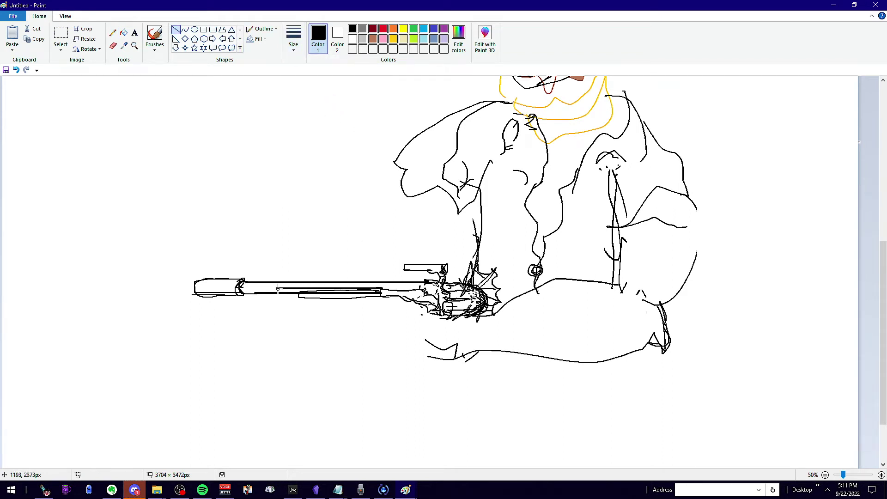
{"action": "left_click", "coordinate": [112, 33]}
{"action": "left_click_drag", "start_coordinate": [276, 289], "coordinate": [280, 299]}
{"action": "left_click", "coordinate": [176, 29]}
{"action": "left_click_drag", "start_coordinate": [278, 301], "coordinate": [386, 302]}
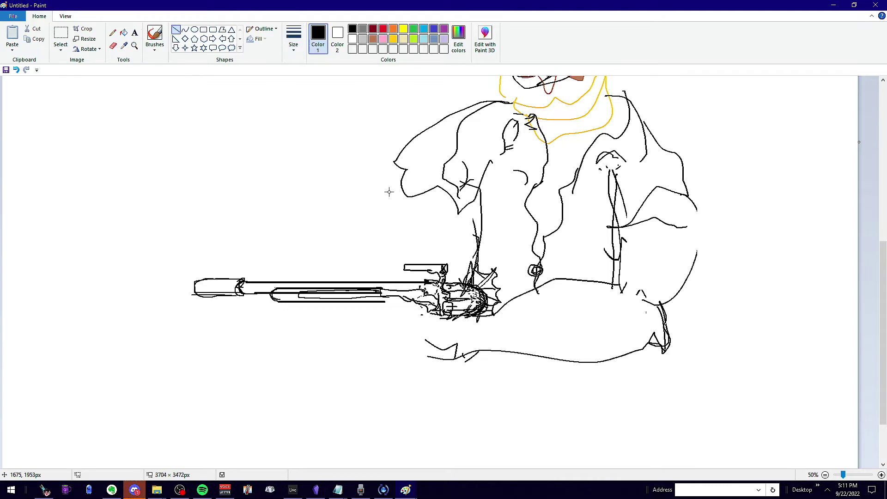
{"action": "left_click", "coordinate": [113, 46]}
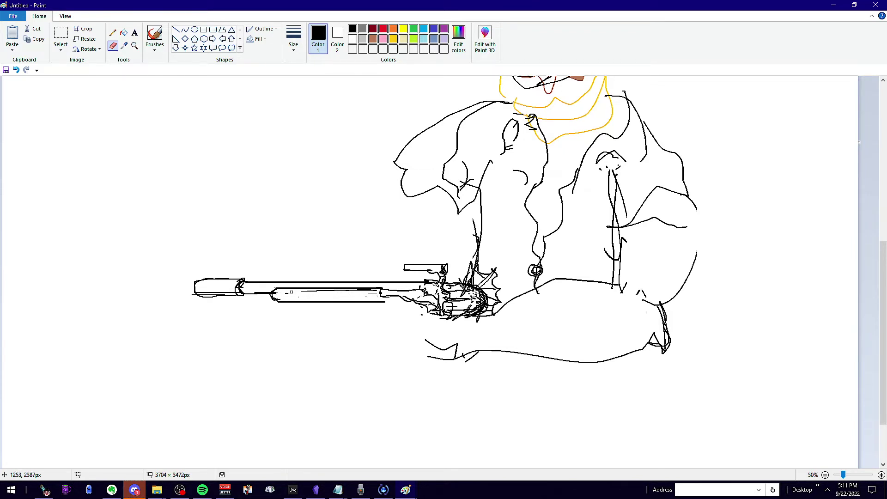
Step: Sketch a slanted magazine and two small rounded shapes below the forearm, and link the magazine to the barrel with a double curved strut
{"action": "left_click", "coordinate": [113, 32]}
{"action": "left_click_drag", "start_coordinate": [389, 316], "coordinate": [380, 321]}
{"action": "mouse_move", "coordinate": [388, 359]}
{"action": "left_mouse_down"}
{"action": "mouse_move", "coordinate": [420, 379]}
{"action": "mouse_move", "coordinate": [402, 355]}
{"action": "left_mouse_up"}
{"action": "mouse_move", "coordinate": [461, 379]}
{"action": "left_mouse_down"}
{"action": "mouse_move", "coordinate": [470, 418]}
{"action": "mouse_move", "coordinate": [520, 422]}
{"action": "mouse_move", "coordinate": [525, 415]}
{"action": "mouse_move", "coordinate": [497, 375]}
{"action": "mouse_move", "coordinate": [472, 422]}
{"action": "mouse_move", "coordinate": [524, 427]}
{"action": "mouse_move", "coordinate": [499, 362]}
{"action": "mouse_move", "coordinate": [538, 425]}
{"action": "mouse_move", "coordinate": [511, 437]}
{"action": "mouse_move", "coordinate": [474, 435]}
{"action": "mouse_move", "coordinate": [458, 370]}
{"action": "mouse_move", "coordinate": [487, 440]}
{"action": "left_mouse_up"}
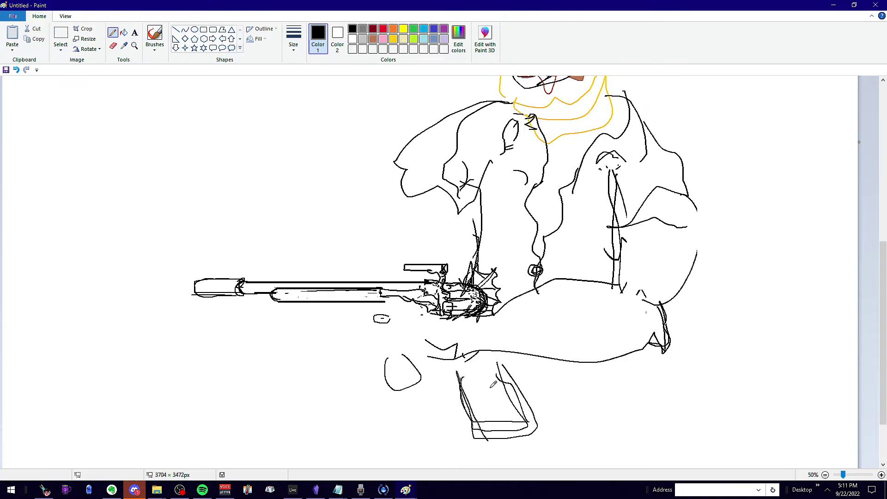
{"action": "left_click", "coordinate": [448, 374]}
{"action": "mouse_move", "coordinate": [455, 369]}
{"action": "left_mouse_down"}
{"action": "mouse_move", "coordinate": [468, 443]}
{"action": "mouse_move", "coordinate": [536, 441]}
{"action": "mouse_move", "coordinate": [539, 408]}
{"action": "mouse_move", "coordinate": [503, 356]}
{"action": "left_mouse_up"}
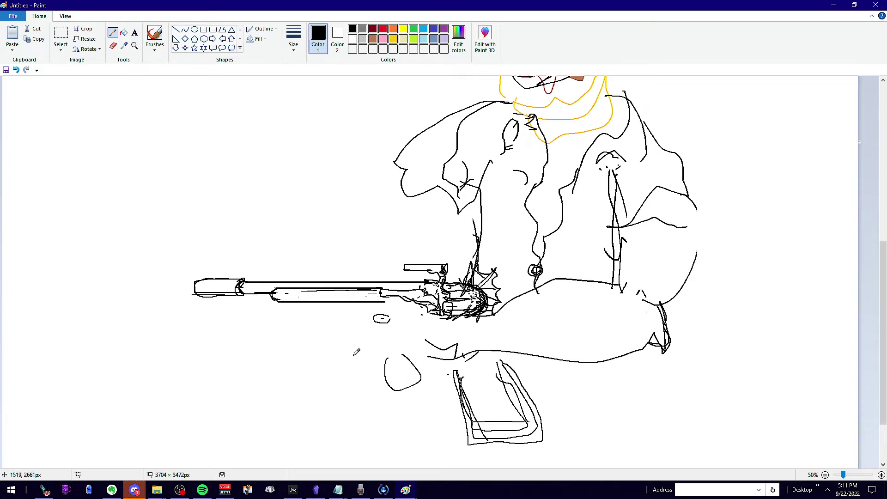
{"action": "mouse_move", "coordinate": [361, 298]}
{"action": "left_mouse_down"}
{"action": "mouse_move", "coordinate": [388, 363]}
{"action": "mouse_move", "coordinate": [456, 372]}
{"action": "left_mouse_up"}
{"action": "mouse_move", "coordinate": [370, 284]}
{"action": "left_mouse_down"}
{"action": "mouse_move", "coordinate": [399, 354]}
{"action": "mouse_move", "coordinate": [416, 365]}
{"action": "mouse_move", "coordinate": [457, 364]}
{"action": "left_mouse_up"}
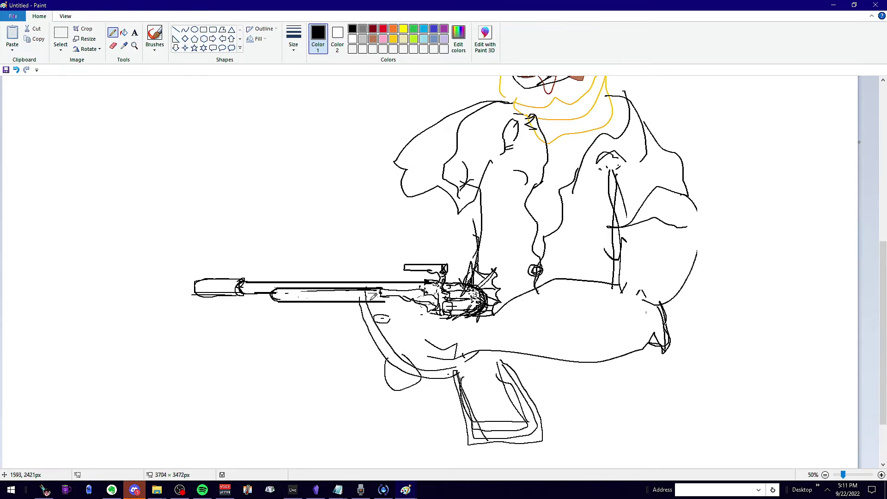
Step: Draw the hand's fingers and knuckles in black around the curved strut under the barrel, erasing and redrawing strokes as needed
{"action": "left_click_drag", "start_coordinate": [363, 304], "coordinate": [369, 305]}
{"action": "left_click_drag", "start_coordinate": [376, 314], "coordinate": [410, 313]}
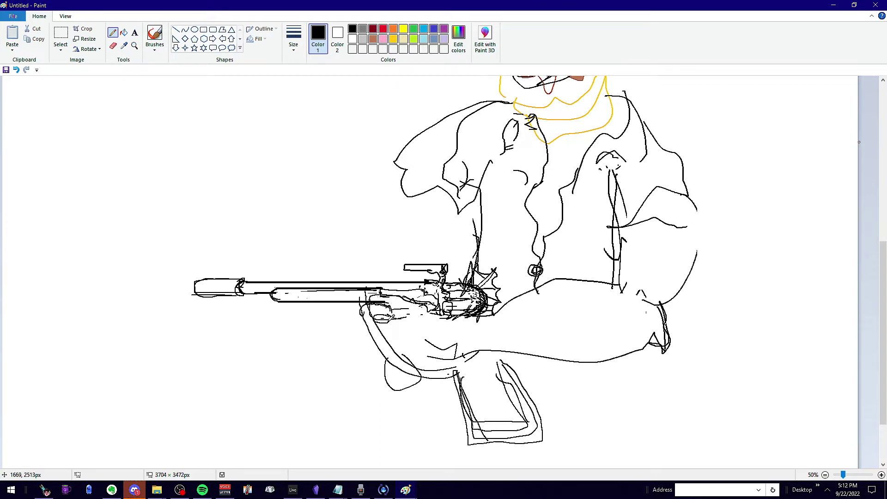
{"action": "mouse_move", "coordinate": [388, 319]}
{"action": "left_mouse_down"}
{"action": "mouse_move", "coordinate": [373, 320]}
{"action": "mouse_move", "coordinate": [375, 308]}
{"action": "mouse_move", "coordinate": [414, 333]}
{"action": "mouse_move", "coordinate": [392, 331]}
{"action": "mouse_move", "coordinate": [440, 348]}
{"action": "mouse_move", "coordinate": [385, 331]}
{"action": "mouse_move", "coordinate": [399, 329]}
{"action": "left_mouse_up"}
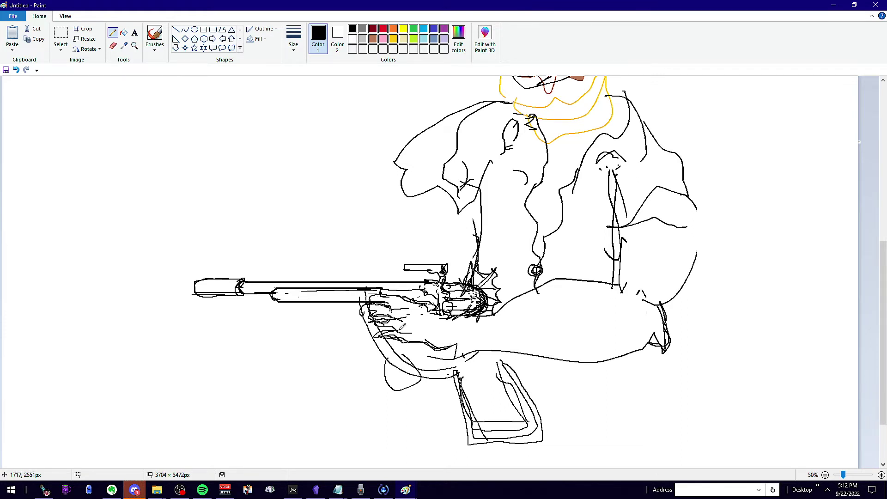
{"action": "left_click", "coordinate": [112, 46]}
{"action": "left_click", "coordinate": [112, 33]}
{"action": "mouse_move", "coordinate": [380, 315]}
{"action": "left_mouse_down"}
{"action": "mouse_move", "coordinate": [367, 323]}
{"action": "mouse_move", "coordinate": [406, 341]}
{"action": "left_mouse_up"}
{"action": "left_click", "coordinate": [113, 45]}
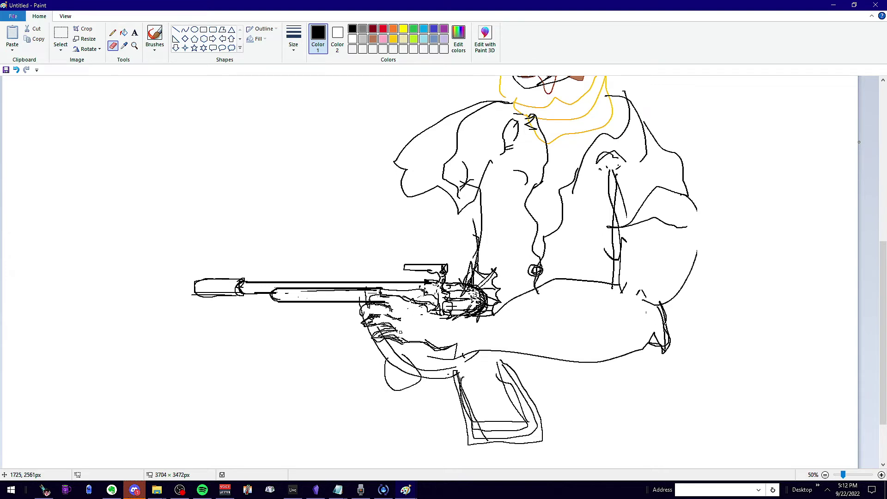
Step: Scribble rounded black knobs at the front end of the under-barrel tube and trim their edges with white strokes
{"action": "left_click", "coordinate": [113, 33]}
{"action": "mouse_move", "coordinate": [277, 288]}
{"action": "left_mouse_down"}
{"action": "mouse_move", "coordinate": [272, 300]}
{"action": "mouse_move", "coordinate": [259, 299]}
{"action": "mouse_move", "coordinate": [268, 284]}
{"action": "mouse_move", "coordinate": [259, 300]}
{"action": "mouse_move", "coordinate": [284, 301]}
{"action": "mouse_move", "coordinate": [254, 299]}
{"action": "mouse_move", "coordinate": [274, 285]}
{"action": "mouse_move", "coordinate": [273, 303]}
{"action": "mouse_move", "coordinate": [254, 298]}
{"action": "mouse_move", "coordinate": [268, 286]}
{"action": "mouse_move", "coordinate": [279, 301]}
{"action": "mouse_move", "coordinate": [255, 302]}
{"action": "mouse_move", "coordinate": [282, 291]}
{"action": "left_mouse_up"}
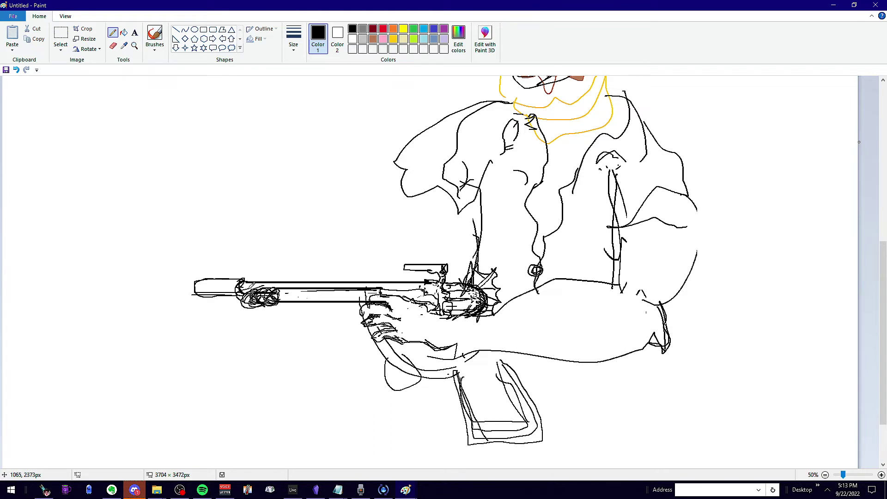
{"action": "left_click_drag", "start_coordinate": [249, 287], "coordinate": [234, 299]}
{"action": "left_click", "coordinate": [353, 39]}
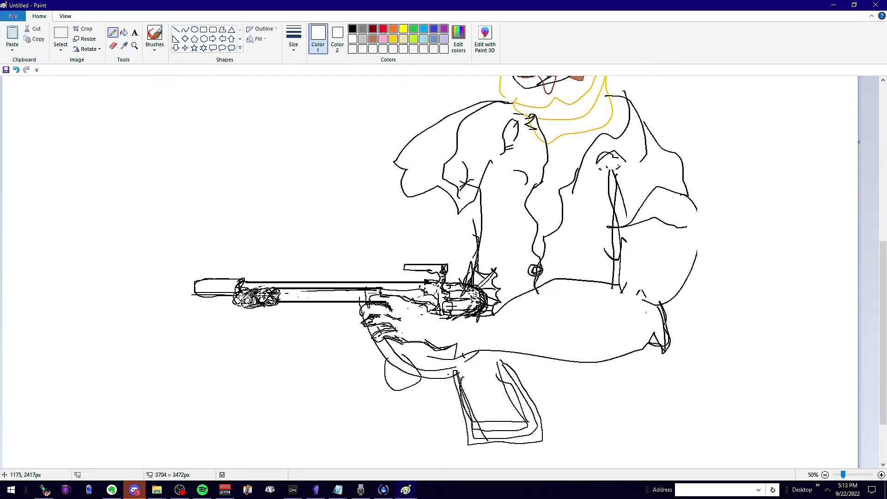
{"action": "left_click_drag", "start_coordinate": [277, 300], "coordinate": [278, 296]}
{"action": "left_click_drag", "start_coordinate": [276, 303], "coordinate": [241, 305]}
{"action": "left_click", "coordinate": [175, 29]}
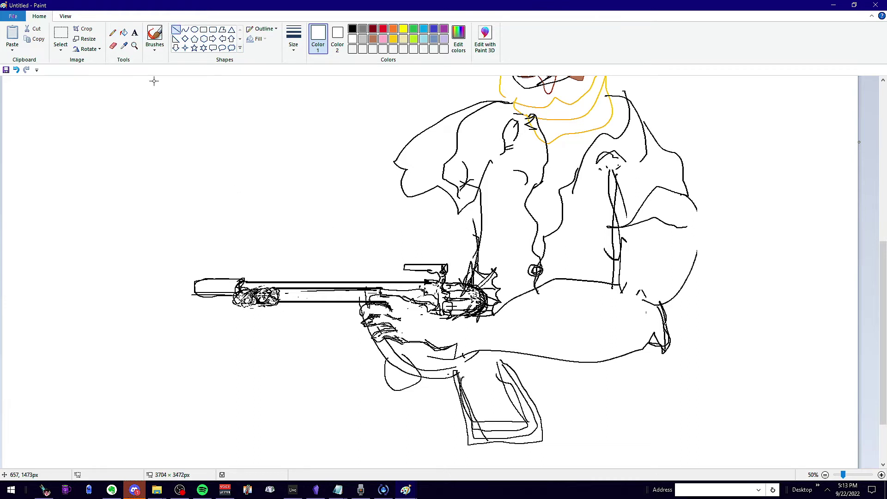
{"action": "left_click", "coordinate": [113, 32]}
Step: Darken the outline of the knobs under the barrel in black and hatch a short piece beneath the muzzle block
{"action": "left_click", "coordinate": [352, 28]}
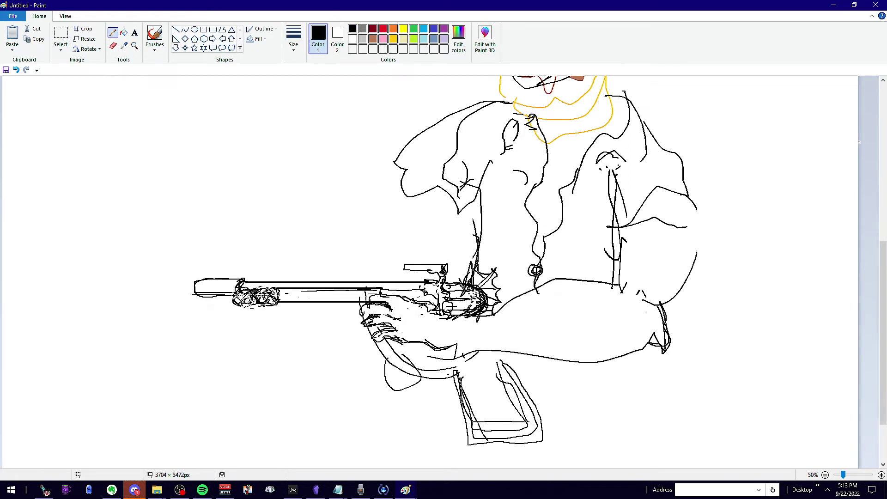
{"action": "left_click_drag", "start_coordinate": [286, 301], "coordinate": [267, 302]}
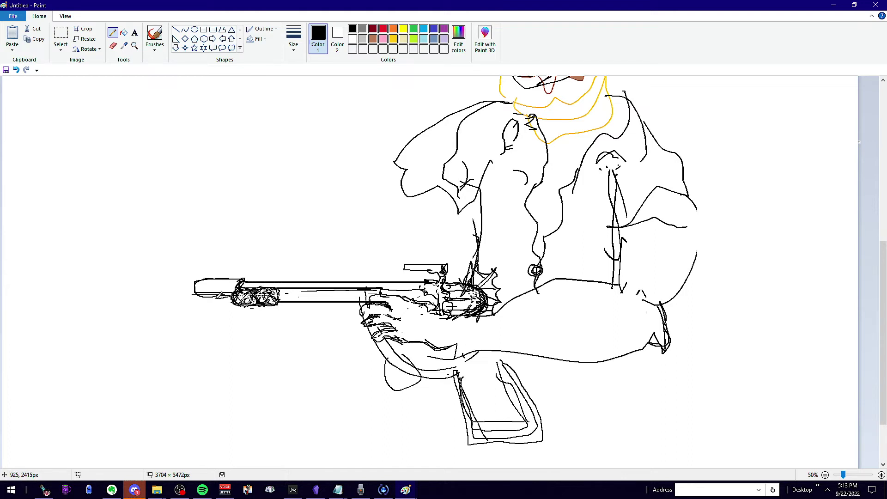
{"action": "left_click_drag", "start_coordinate": [229, 290], "coordinate": [217, 296]}
Step: Add jagged black strokes along the hand's lower edge and delete the stretch between hand and forearm by selection
{"action": "mouse_move", "coordinate": [423, 369]}
{"action": "left_mouse_down"}
{"action": "mouse_move", "coordinate": [430, 345]}
{"action": "mouse_move", "coordinate": [416, 351]}
{"action": "mouse_move", "coordinate": [450, 344]}
{"action": "left_mouse_up"}
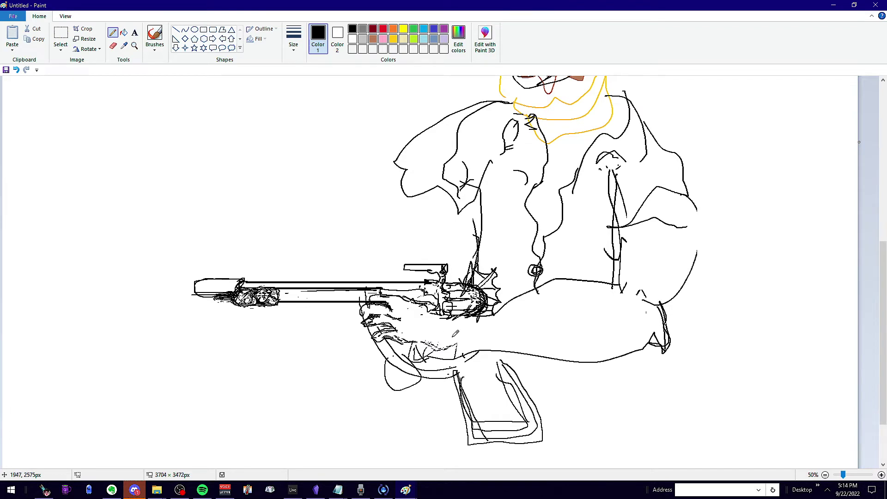
{"action": "left_click", "coordinate": [60, 34]}
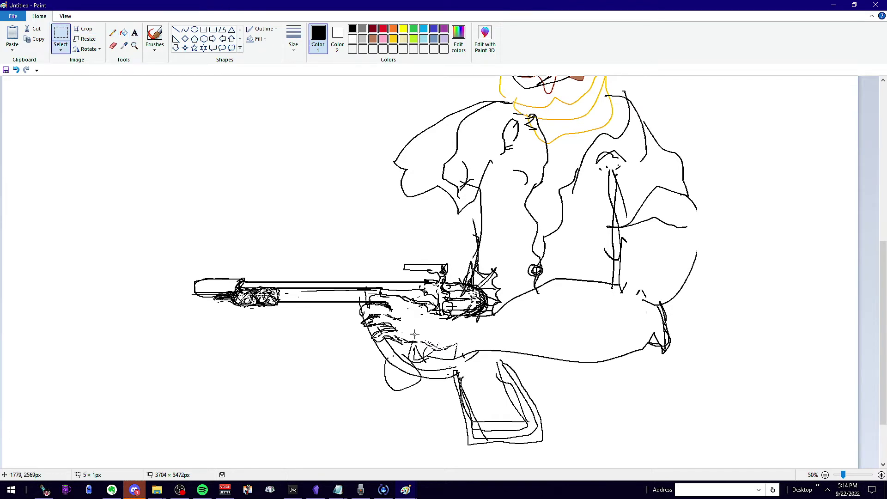
{"action": "left_click_drag", "start_coordinate": [414, 334], "coordinate": [462, 352]}
{"action": "key", "text": "Delete"}
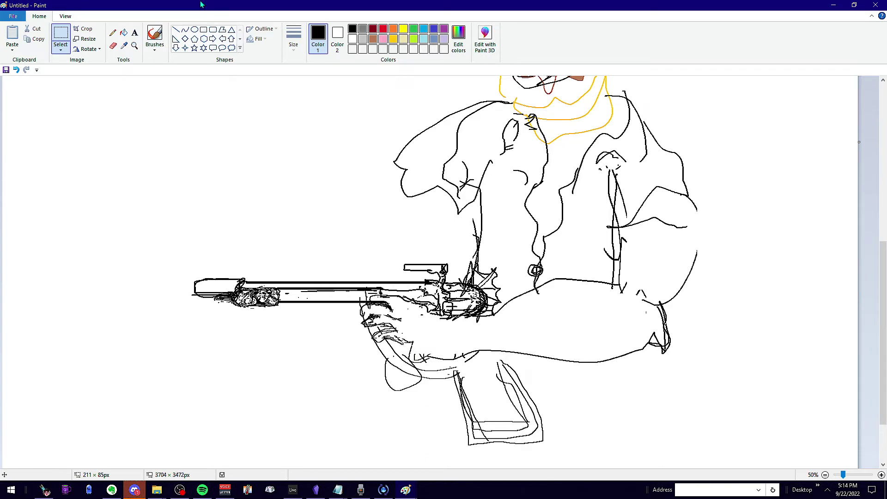
Step: Redraw the wrist's lower edge joining the forearm and thicken the black outlines of the gripping fingers
{"action": "left_click", "coordinate": [112, 32]}
{"action": "mouse_move", "coordinate": [439, 336]}
{"action": "left_mouse_down"}
{"action": "mouse_move", "coordinate": [413, 342]}
{"action": "mouse_move", "coordinate": [439, 337]}
{"action": "mouse_move", "coordinate": [445, 341]}
{"action": "mouse_move", "coordinate": [431, 339]}
{"action": "mouse_move", "coordinate": [481, 351]}
{"action": "left_mouse_up"}
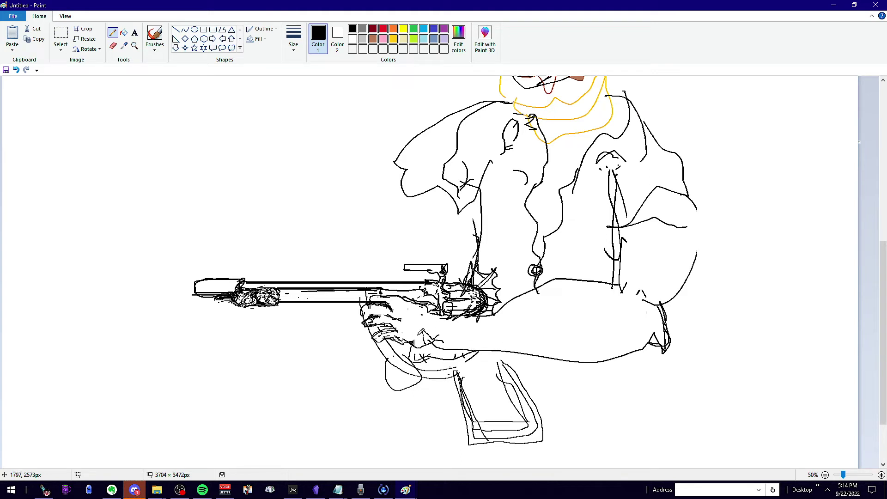
{"action": "mouse_move", "coordinate": [384, 297]}
{"action": "left_mouse_down"}
{"action": "mouse_move", "coordinate": [368, 309]}
{"action": "mouse_move", "coordinate": [393, 315]}
{"action": "mouse_move", "coordinate": [382, 313]}
{"action": "mouse_move", "coordinate": [371, 333]}
{"action": "left_mouse_up"}
{"action": "left_click_drag", "start_coordinate": [388, 300], "coordinate": [402, 308]}
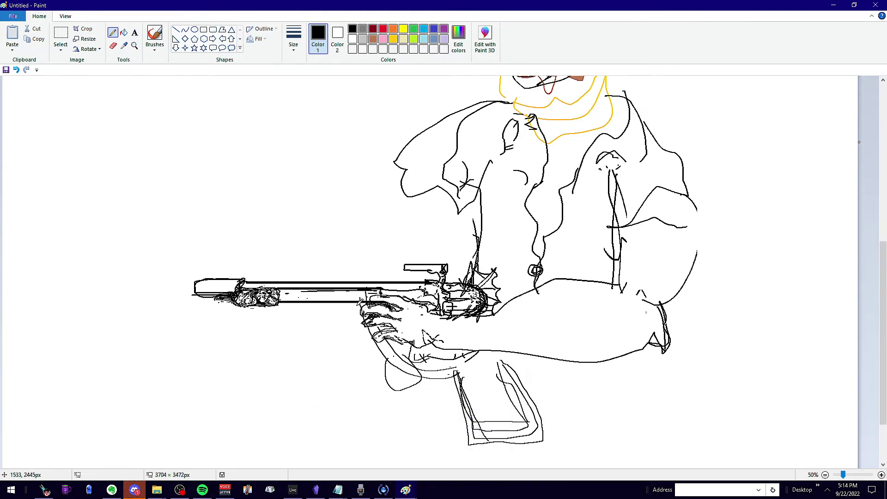
Step: Draw a densely scribbled oval fist in the empty area below the barrel and move it slightly down and to the left
{"action": "mouse_move", "coordinate": [338, 341]}
{"action": "left_mouse_down"}
{"action": "mouse_move", "coordinate": [339, 370]}
{"action": "mouse_move", "coordinate": [351, 360]}
{"action": "mouse_move", "coordinate": [350, 343]}
{"action": "mouse_move", "coordinate": [350, 378]}
{"action": "mouse_move", "coordinate": [339, 389]}
{"action": "mouse_move", "coordinate": [313, 374]}
{"action": "mouse_move", "coordinate": [333, 368]}
{"action": "mouse_move", "coordinate": [308, 359]}
{"action": "mouse_move", "coordinate": [339, 375]}
{"action": "mouse_move", "coordinate": [337, 364]}
{"action": "mouse_move", "coordinate": [317, 368]}
{"action": "mouse_move", "coordinate": [333, 359]}
{"action": "mouse_move", "coordinate": [342, 390]}
{"action": "mouse_move", "coordinate": [320, 375]}
{"action": "left_mouse_up"}
{"action": "mouse_move", "coordinate": [322, 354]}
{"action": "left_mouse_down"}
{"action": "mouse_move", "coordinate": [345, 394]}
{"action": "mouse_move", "coordinate": [329, 365]}
{"action": "mouse_move", "coordinate": [314, 391]}
{"action": "mouse_move", "coordinate": [330, 355]}
{"action": "mouse_move", "coordinate": [326, 409]}
{"action": "mouse_move", "coordinate": [334, 366]}
{"action": "mouse_move", "coordinate": [347, 396]}
{"action": "mouse_move", "coordinate": [318, 419]}
{"action": "mouse_move", "coordinate": [347, 419]}
{"action": "mouse_move", "coordinate": [357, 413]}
{"action": "mouse_move", "coordinate": [346, 353]}
{"action": "mouse_move", "coordinate": [359, 387]}
{"action": "mouse_move", "coordinate": [323, 417]}
{"action": "mouse_move", "coordinate": [319, 356]}
{"action": "mouse_move", "coordinate": [303, 383]}
{"action": "mouse_move", "coordinate": [320, 390]}
{"action": "mouse_move", "coordinate": [317, 410]}
{"action": "mouse_move", "coordinate": [332, 413]}
{"action": "mouse_move", "coordinate": [338, 348]}
{"action": "mouse_move", "coordinate": [346, 360]}
{"action": "mouse_move", "coordinate": [360, 353]}
{"action": "mouse_move", "coordinate": [318, 380]}
{"action": "mouse_move", "coordinate": [337, 382]}
{"action": "mouse_move", "coordinate": [323, 406]}
{"action": "mouse_move", "coordinate": [344, 358]}
{"action": "mouse_move", "coordinate": [338, 381]}
{"action": "mouse_move", "coordinate": [363, 365]}
{"action": "mouse_move", "coordinate": [342, 363]}
{"action": "mouse_move", "coordinate": [349, 366]}
{"action": "mouse_move", "coordinate": [313, 339]}
{"action": "mouse_move", "coordinate": [341, 360]}
{"action": "mouse_move", "coordinate": [348, 350]}
{"action": "left_mouse_up"}
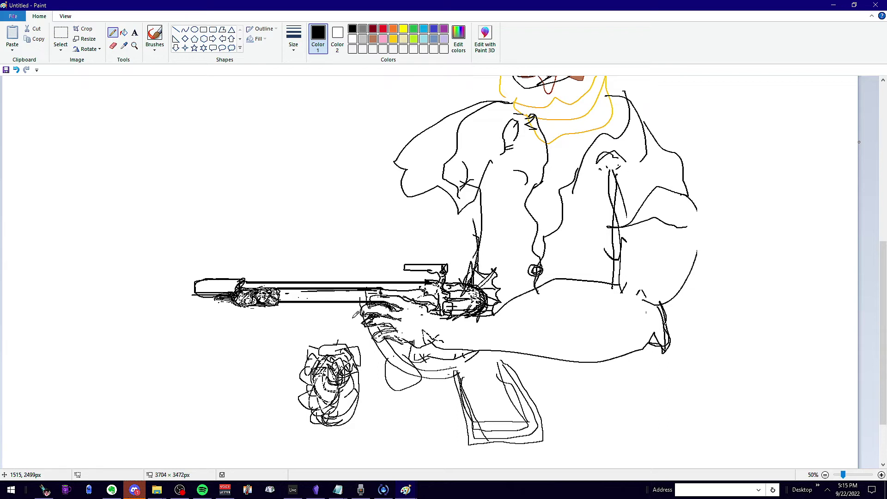
{"action": "left_click", "coordinate": [61, 35]}
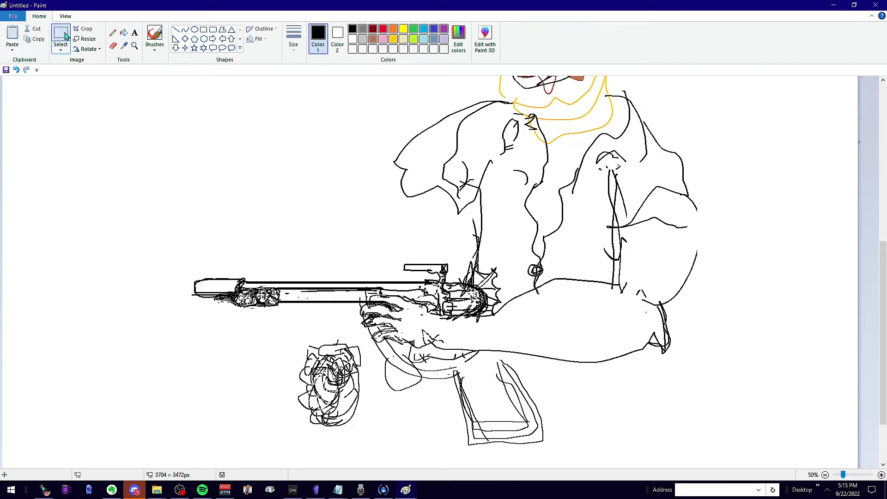
{"action": "left_click_drag", "start_coordinate": [291, 333], "coordinate": [376, 451]}
{"action": "mouse_move", "coordinate": [357, 421]}
{"action": "left_mouse_down"}
{"action": "mouse_move", "coordinate": [363, 405]}
{"action": "mouse_move", "coordinate": [353, 443]}
{"action": "mouse_move", "coordinate": [363, 409]}
{"action": "mouse_move", "coordinate": [358, 420]}
{"action": "left_mouse_up"}
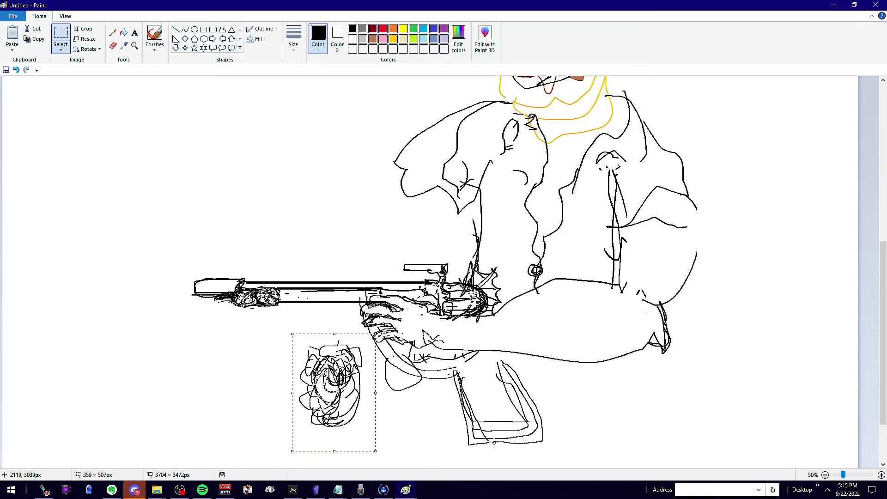
{"action": "left_click", "coordinate": [499, 441]}
{"action": "mouse_move", "coordinate": [297, 338]}
{"action": "left_mouse_down"}
{"action": "mouse_move", "coordinate": [351, 402]}
{"action": "mouse_move", "coordinate": [364, 439]}
{"action": "left_mouse_up"}
{"action": "left_click_drag", "start_coordinate": [347, 407], "coordinate": [331, 443]}
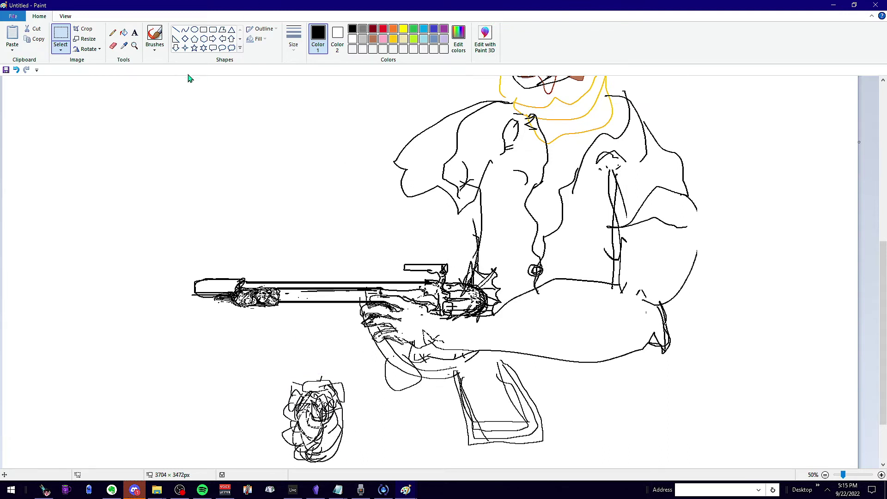
Step: Draw a curved cuff behind the scribbled fist and extend arm lines from it toward the magazine
{"action": "left_click", "coordinate": [113, 32]}
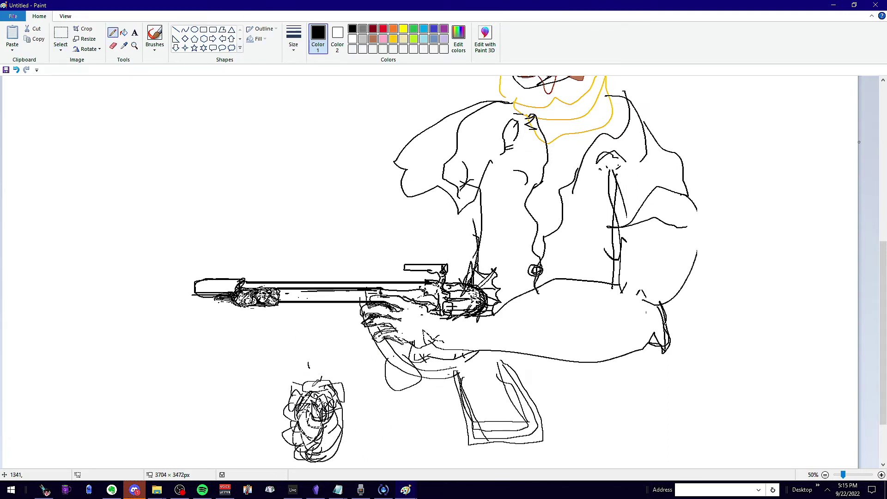
{"action": "mouse_move", "coordinate": [309, 363]}
{"action": "left_mouse_down"}
{"action": "mouse_move", "coordinate": [353, 367]}
{"action": "mouse_move", "coordinate": [376, 391]}
{"action": "left_mouse_up"}
{"action": "scroll", "coordinate": [327, 436], "scroll_direction": "down", "scroll_amount": 3}
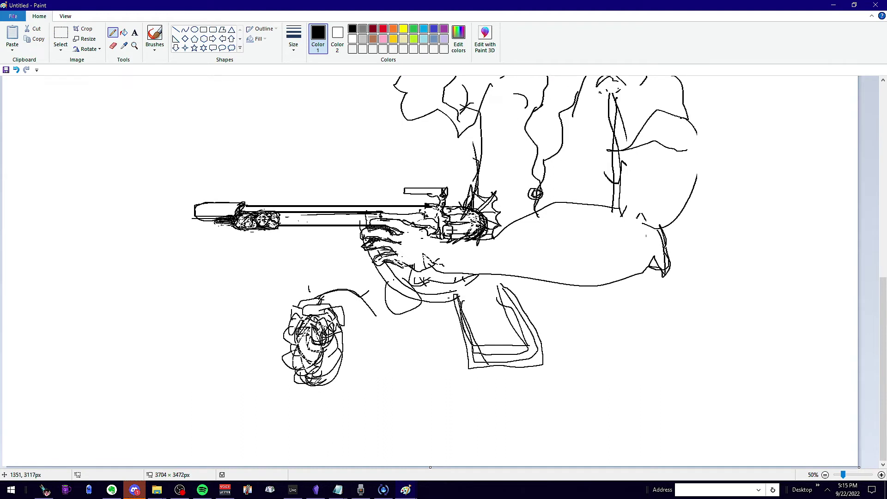
{"action": "mouse_move", "coordinate": [317, 382]}
{"action": "left_mouse_down"}
{"action": "mouse_move", "coordinate": [372, 381]}
{"action": "mouse_move", "coordinate": [374, 374]}
{"action": "left_mouse_up"}
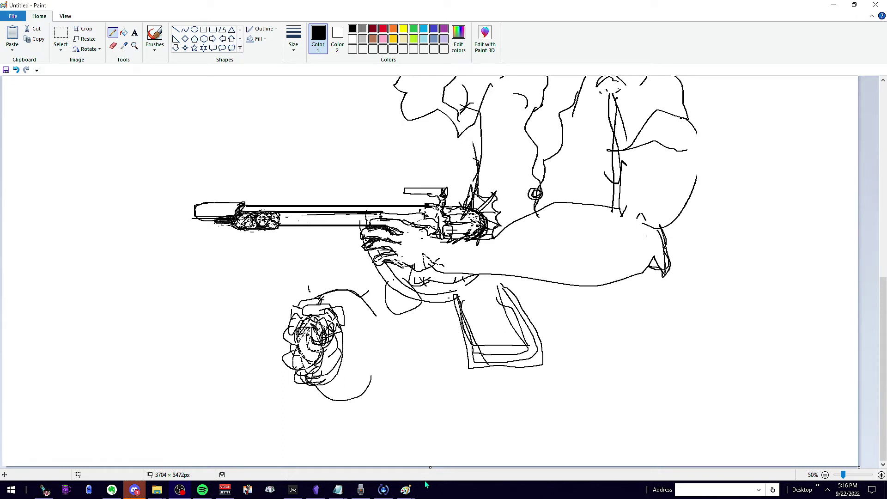
{"action": "mouse_move", "coordinate": [308, 298]}
{"action": "left_mouse_down"}
{"action": "mouse_move", "coordinate": [307, 288]}
{"action": "mouse_move", "coordinate": [351, 285]}
{"action": "mouse_move", "coordinate": [377, 358]}
{"action": "left_mouse_up"}
{"action": "mouse_move", "coordinate": [314, 384]}
{"action": "left_mouse_down"}
{"action": "mouse_move", "coordinate": [316, 403]}
{"action": "mouse_move", "coordinate": [375, 419]}
{"action": "mouse_move", "coordinate": [384, 396]}
{"action": "mouse_move", "coordinate": [429, 394]}
{"action": "left_mouse_up"}
{"action": "mouse_move", "coordinate": [375, 323]}
{"action": "left_mouse_down"}
{"action": "mouse_move", "coordinate": [395, 329]}
{"action": "mouse_move", "coordinate": [414, 356]}
{"action": "mouse_move", "coordinate": [458, 367]}
{"action": "mouse_move", "coordinate": [376, 334]}
{"action": "mouse_move", "coordinate": [382, 311]}
{"action": "mouse_move", "coordinate": [342, 295]}
{"action": "mouse_move", "coordinate": [343, 285]}
{"action": "mouse_move", "coordinate": [418, 356]}
{"action": "mouse_move", "coordinate": [457, 375]}
{"action": "left_mouse_up"}
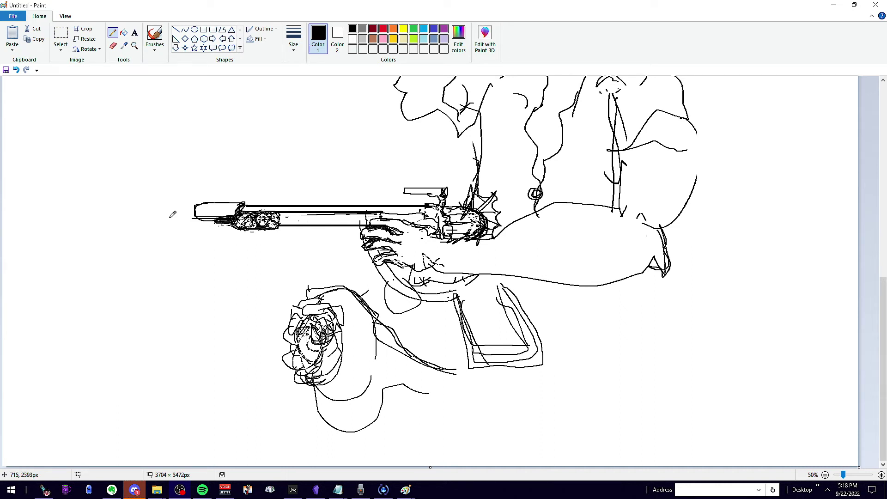
Step: Examine the server diagram, the cloud's face and the character's hat and face at different magnifications
{"action": "scroll", "coordinate": [366, 398], "scroll_direction": "up", "scroll_amount": 10}
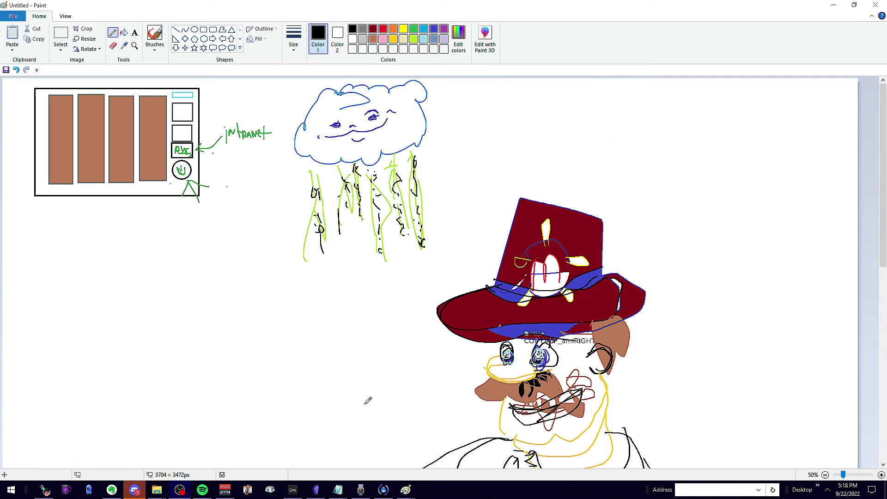
{"action": "left_click", "coordinate": [134, 45]}
{"action": "left_click", "coordinate": [126, 174]}
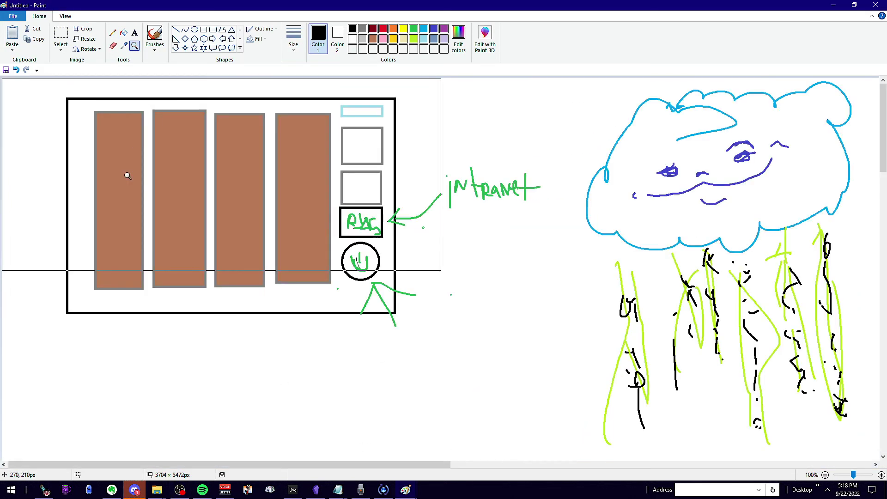
{"action": "left_click", "coordinate": [307, 232]}
{"action": "right_click", "coordinate": [248, 223]}
{"action": "left_click", "coordinate": [576, 133]}
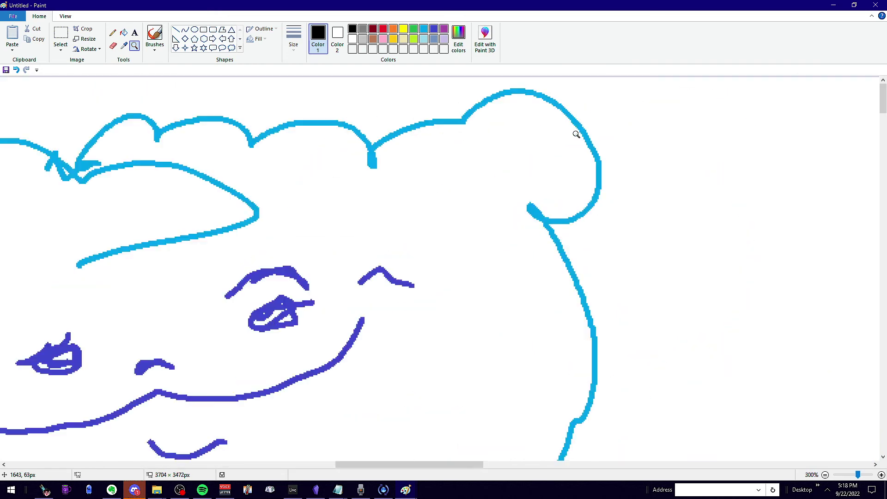
{"action": "left_click", "coordinate": [151, 360]}
{"action": "left_click", "coordinate": [310, 295]}
{"action": "left_click", "coordinate": [222, 189]}
{"action": "left_click", "coordinate": [214, 198]}
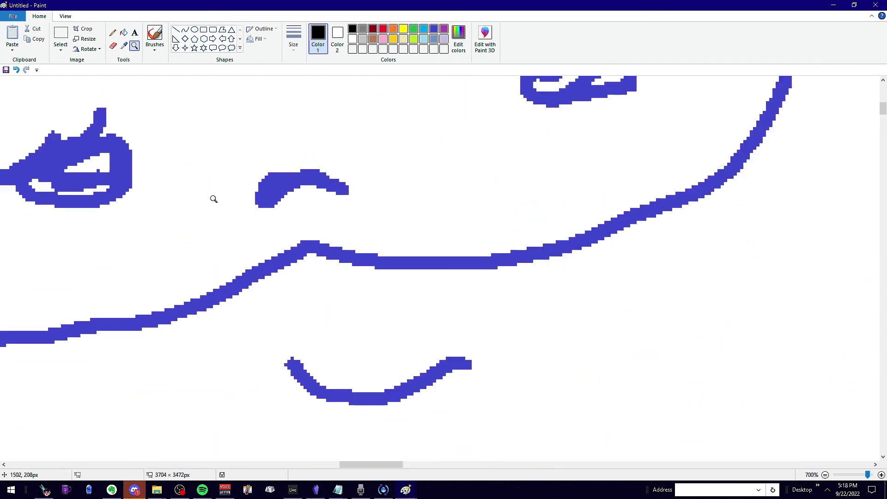
{"action": "left_click", "coordinate": [240, 194]}
{"action": "right_click", "coordinate": [282, 188]}
{"action": "right_click", "coordinate": [287, 249]}
{"action": "right_click", "coordinate": [287, 249]}
{"action": "right_click", "coordinate": [287, 249]}
{"action": "right_click", "coordinate": [248, 257]}
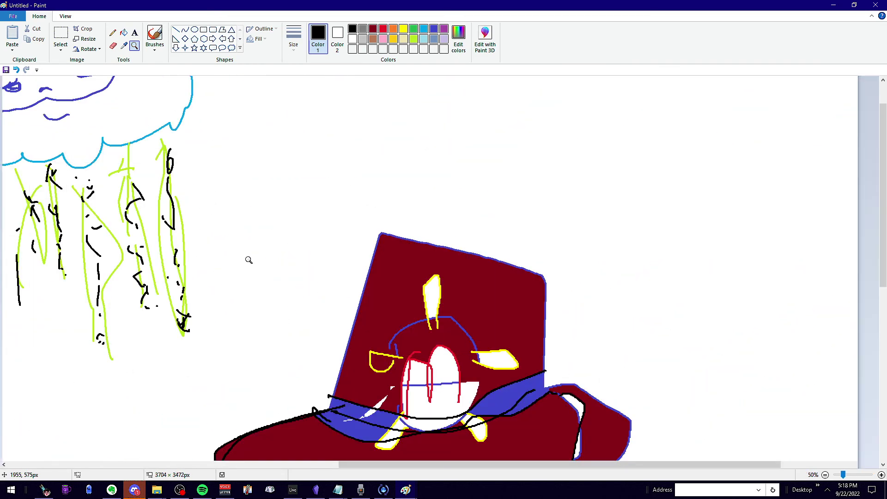
{"action": "right_click", "coordinate": [478, 200]}
{"action": "right_click", "coordinate": [477, 200]}
{"action": "left_click", "coordinate": [112, 32]}
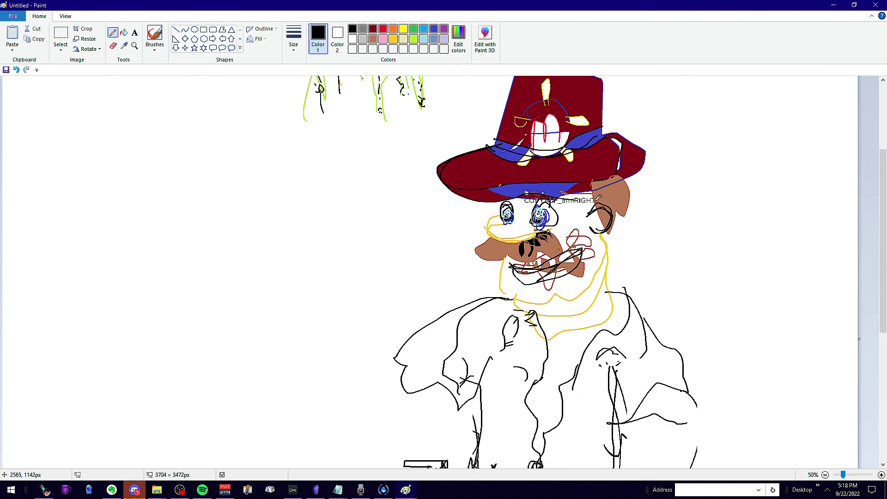
Step: Draw a large pointed collar flap beside the character's neck, with a curved lapel line running down the open shirt
{"action": "scroll", "coordinate": [712, 280], "scroll_direction": "down", "scroll_amount": 5}
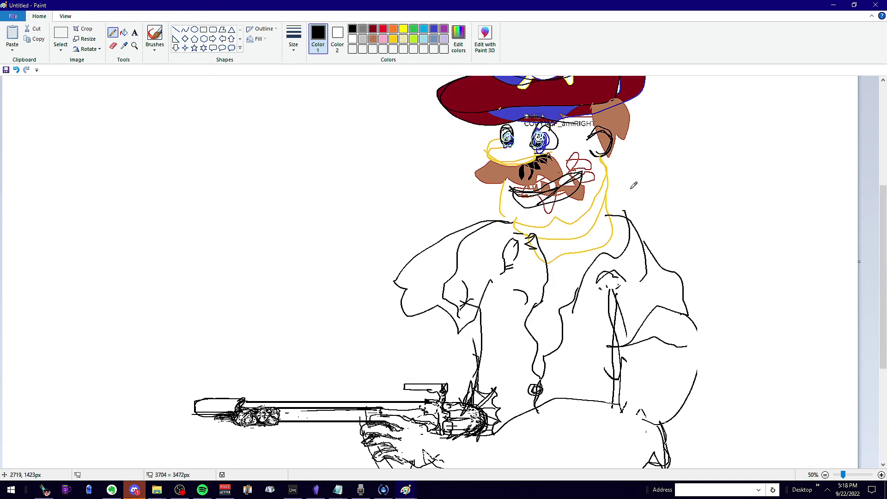
{"action": "mouse_move", "coordinate": [639, 167]}
{"action": "left_mouse_down"}
{"action": "mouse_move", "coordinate": [569, 232]}
{"action": "mouse_move", "coordinate": [645, 177]}
{"action": "mouse_move", "coordinate": [655, 220]}
{"action": "mouse_move", "coordinate": [647, 255]}
{"action": "left_mouse_up"}
{"action": "mouse_move", "coordinate": [556, 233]}
{"action": "left_mouse_down"}
{"action": "mouse_move", "coordinate": [575, 283]}
{"action": "mouse_move", "coordinate": [568, 303]}
{"action": "left_mouse_up"}
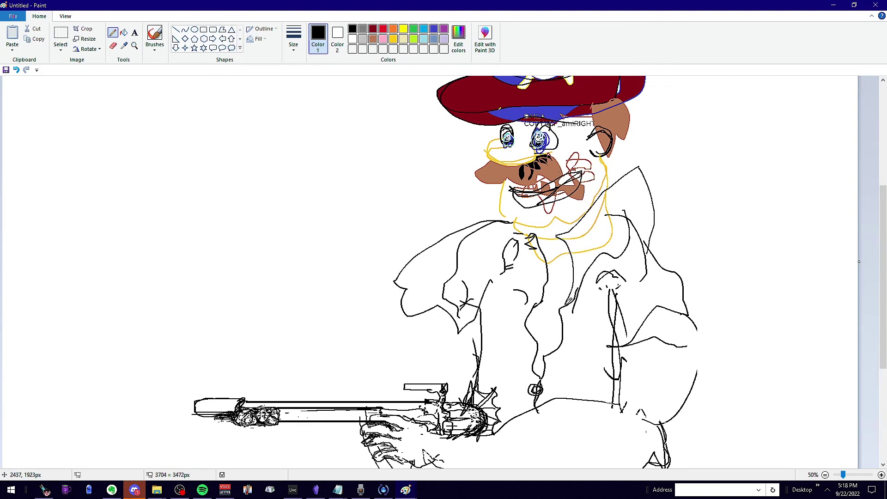
Step: Try to draw a tall matching collar flap under the moustache with a lapel line, and undo those strokes
{"action": "mouse_move", "coordinate": [527, 239]}
{"action": "left_mouse_down"}
{"action": "mouse_move", "coordinate": [490, 186]}
{"action": "mouse_move", "coordinate": [490, 170]}
{"action": "mouse_move", "coordinate": [474, 225]}
{"action": "left_mouse_up"}
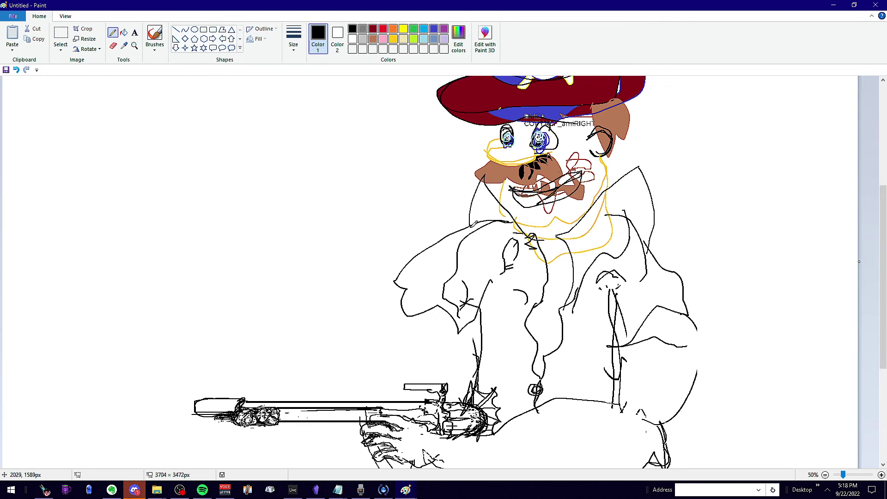
{"action": "mouse_move", "coordinate": [527, 234]}
{"action": "left_mouse_down"}
{"action": "mouse_move", "coordinate": [527, 260]}
{"action": "mouse_move", "coordinate": [552, 294]}
{"action": "left_mouse_up"}
{"action": "left_click_drag", "start_coordinate": [483, 182], "coordinate": [485, 210]}
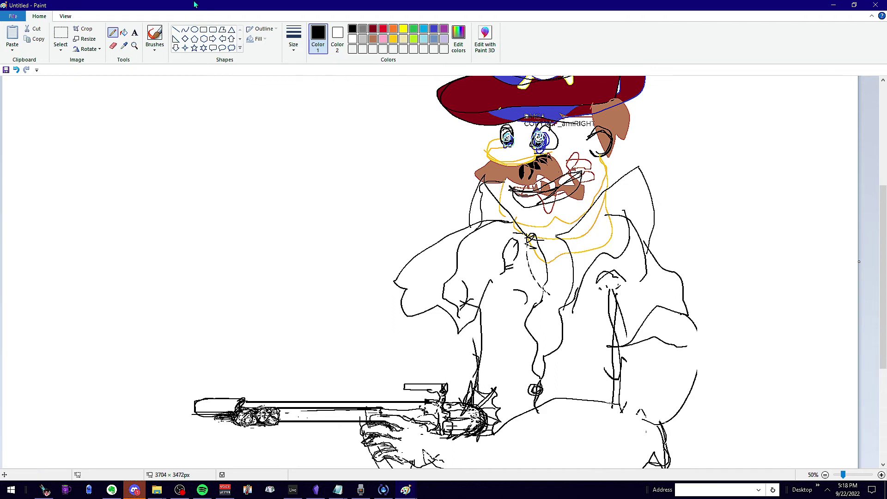
{"action": "key", "text": "ctrl+z"}
{"action": "key", "text": "ctrl+z"}
{"action": "key", "text": "ctrl+z"}
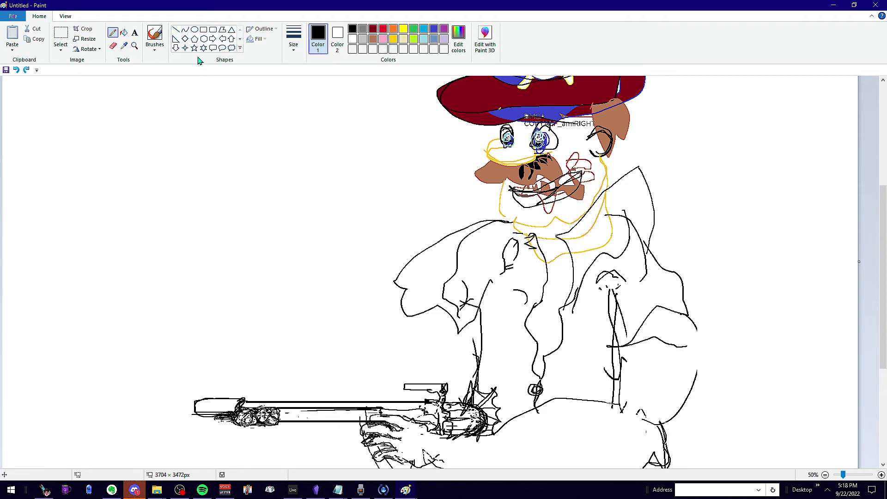
Step: Draw a narrower collar flap below the moustache, with fold lines down the shirt and darker strokes along its edge
{"action": "left_click_drag", "start_coordinate": [492, 189], "coordinate": [508, 221]}
{"action": "mouse_move", "coordinate": [500, 190]}
{"action": "left_mouse_down"}
{"action": "mouse_move", "coordinate": [497, 255]}
{"action": "mouse_move", "coordinate": [520, 296]}
{"action": "left_mouse_up"}
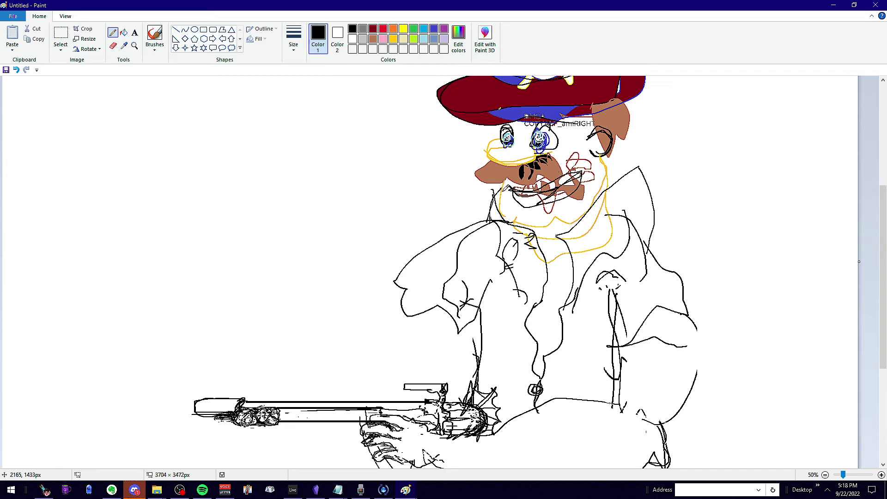
{"action": "mouse_move", "coordinate": [502, 191]}
{"action": "left_mouse_down"}
{"action": "mouse_move", "coordinate": [536, 238]}
{"action": "mouse_move", "coordinate": [541, 229]}
{"action": "mouse_move", "coordinate": [501, 187]}
{"action": "mouse_move", "coordinate": [488, 203]}
{"action": "left_mouse_up"}
{"action": "left_click", "coordinate": [155, 47]}
{"action": "left_click", "coordinate": [156, 70]}
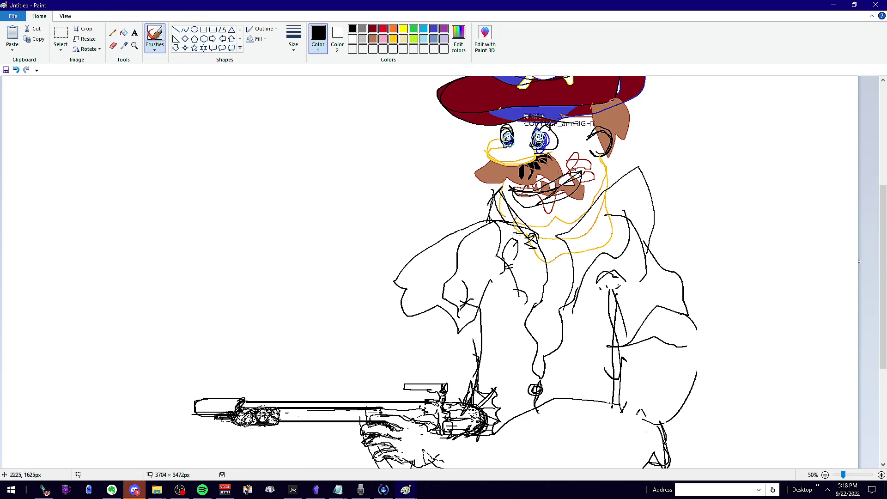
{"action": "mouse_move", "coordinate": [509, 208]}
{"action": "left_mouse_down"}
{"action": "mouse_move", "coordinate": [520, 249]}
{"action": "mouse_move", "coordinate": [499, 189]}
{"action": "left_mouse_up"}
Step: Try to fill the small gap beside the narrow collar flap with black and undo the fill
{"action": "left_click", "coordinate": [113, 33]}
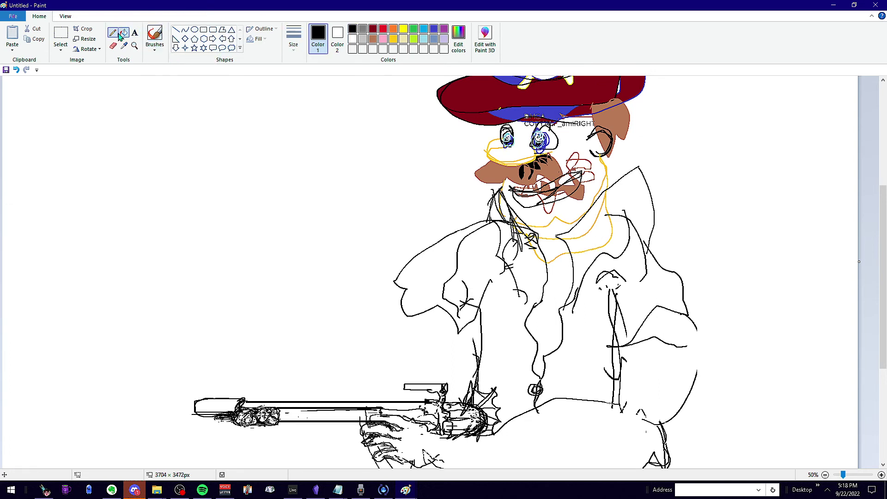
{"action": "left_click", "coordinate": [121, 35]}
{"action": "left_click", "coordinate": [529, 251]}
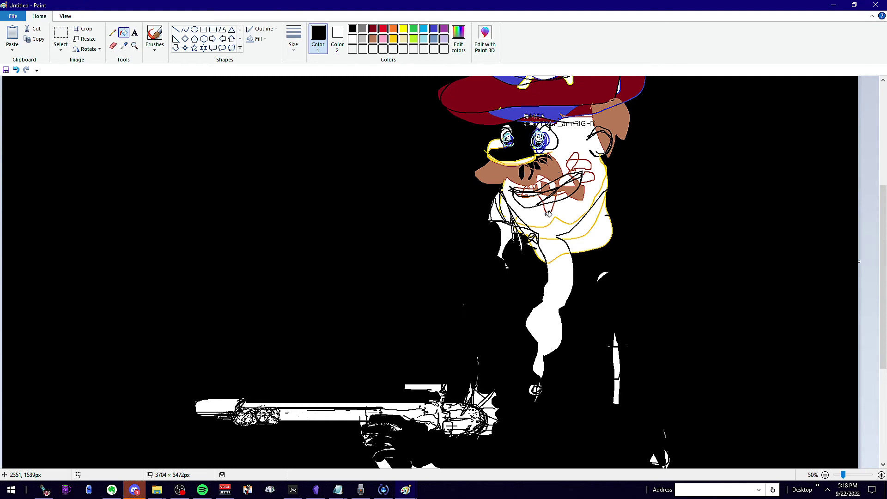
{"action": "key", "text": "ctrl+z"}
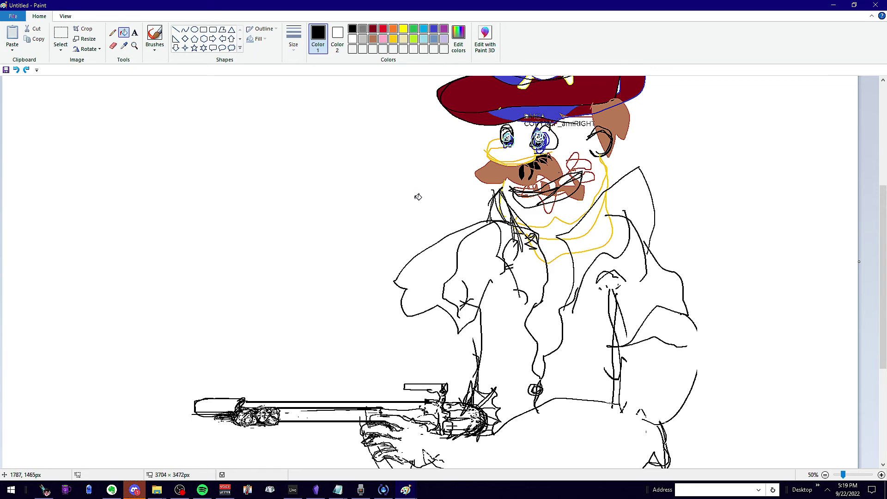
Step: Sketch a long boxy foregrip under the gun barrel in front of the gripping hand and reinforce the ovals near the muzzle
{"action": "left_click", "coordinate": [113, 33]}
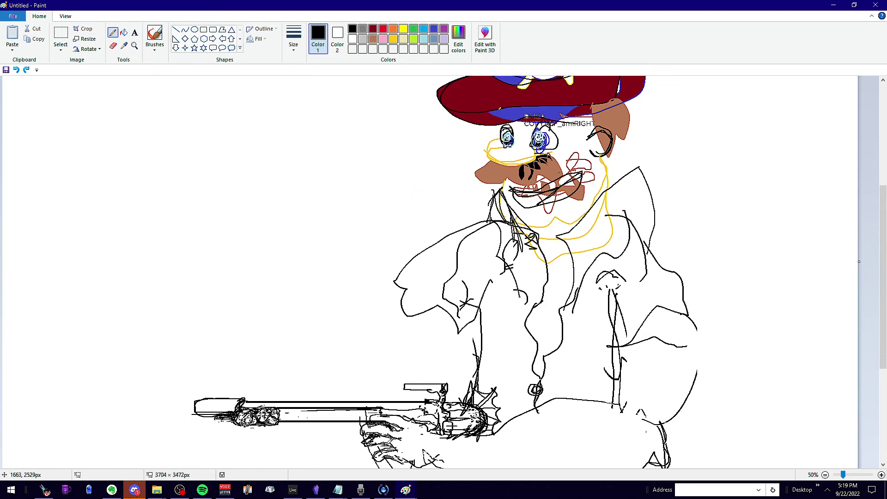
{"action": "scroll", "coordinate": [363, 261], "scroll_direction": "down", "scroll_amount": 5}
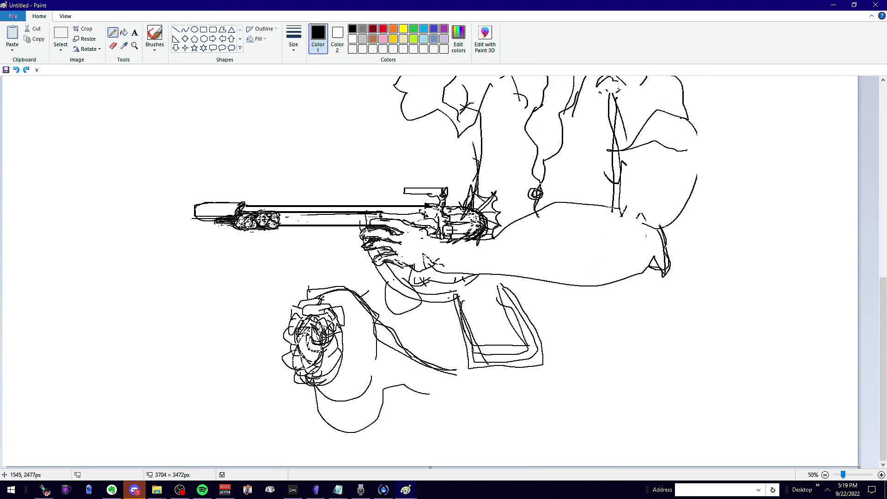
{"action": "mouse_move", "coordinate": [347, 247]}
{"action": "left_mouse_down"}
{"action": "mouse_move", "coordinate": [340, 227]}
{"action": "mouse_move", "coordinate": [321, 227]}
{"action": "mouse_move", "coordinate": [337, 225]}
{"action": "mouse_move", "coordinate": [310, 226]}
{"action": "mouse_move", "coordinate": [324, 234]}
{"action": "mouse_move", "coordinate": [306, 223]}
{"action": "mouse_move", "coordinate": [304, 240]}
{"action": "mouse_move", "coordinate": [360, 238]}
{"action": "mouse_move", "coordinate": [308, 245]}
{"action": "mouse_move", "coordinate": [307, 224]}
{"action": "mouse_move", "coordinate": [299, 238]}
{"action": "mouse_move", "coordinate": [304, 224]}
{"action": "mouse_move", "coordinate": [293, 227]}
{"action": "mouse_move", "coordinate": [303, 242]}
{"action": "mouse_move", "coordinate": [308, 224]}
{"action": "mouse_move", "coordinate": [298, 223]}
{"action": "mouse_move", "coordinate": [315, 241]}
{"action": "mouse_move", "coordinate": [350, 241]}
{"action": "mouse_move", "coordinate": [301, 231]}
{"action": "mouse_move", "coordinate": [297, 248]}
{"action": "mouse_move", "coordinate": [369, 245]}
{"action": "left_mouse_up"}
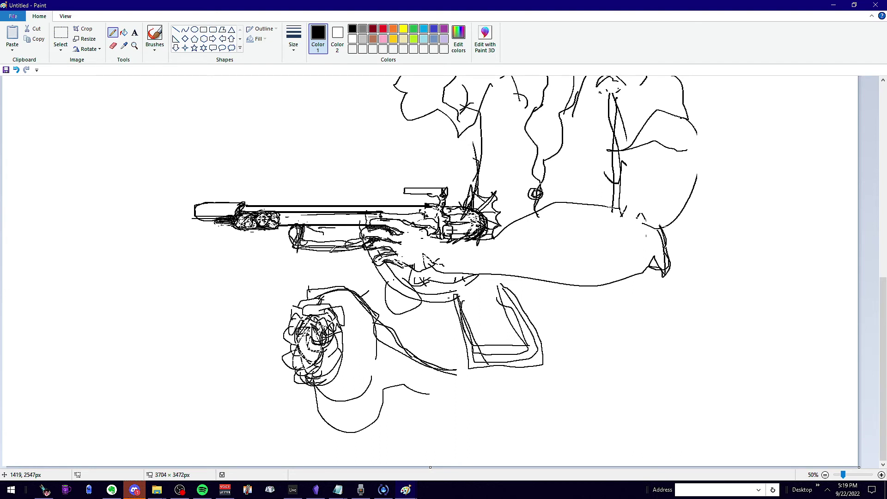
{"action": "left_click_drag", "start_coordinate": [305, 248], "coordinate": [335, 252]}
{"action": "mouse_move", "coordinate": [233, 212]}
{"action": "left_mouse_down"}
{"action": "mouse_move", "coordinate": [213, 218]}
{"action": "mouse_move", "coordinate": [249, 225]}
{"action": "mouse_move", "coordinate": [227, 211]}
{"action": "mouse_move", "coordinate": [252, 215]}
{"action": "mouse_move", "coordinate": [215, 226]}
{"action": "left_mouse_up"}
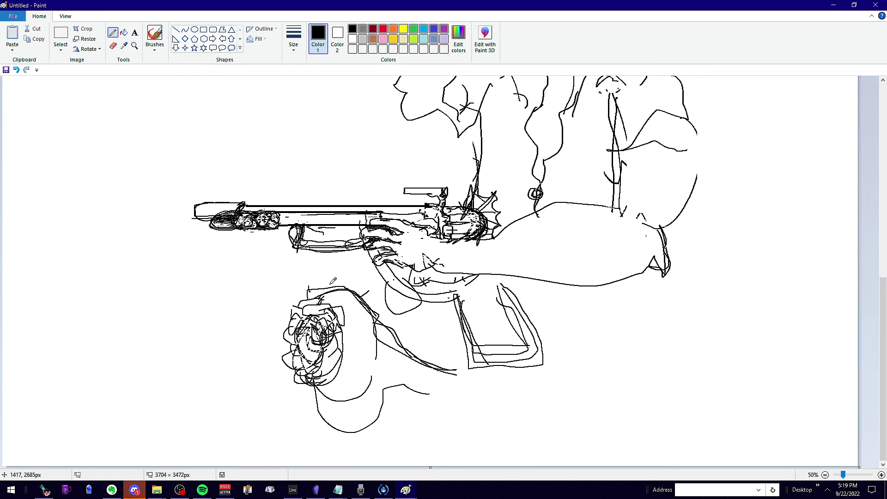
{"action": "mouse_move", "coordinate": [289, 225]}
{"action": "left_mouse_down"}
{"action": "mouse_move", "coordinate": [294, 242]}
{"action": "mouse_move", "coordinate": [351, 247]}
{"action": "mouse_move", "coordinate": [308, 247]}
{"action": "left_mouse_up"}
{"action": "mouse_move", "coordinate": [289, 224]}
{"action": "left_mouse_down"}
{"action": "mouse_move", "coordinate": [300, 247]}
{"action": "mouse_move", "coordinate": [282, 249]}
{"action": "mouse_move", "coordinate": [305, 219]}
{"action": "mouse_move", "coordinate": [366, 221]}
{"action": "left_mouse_up"}
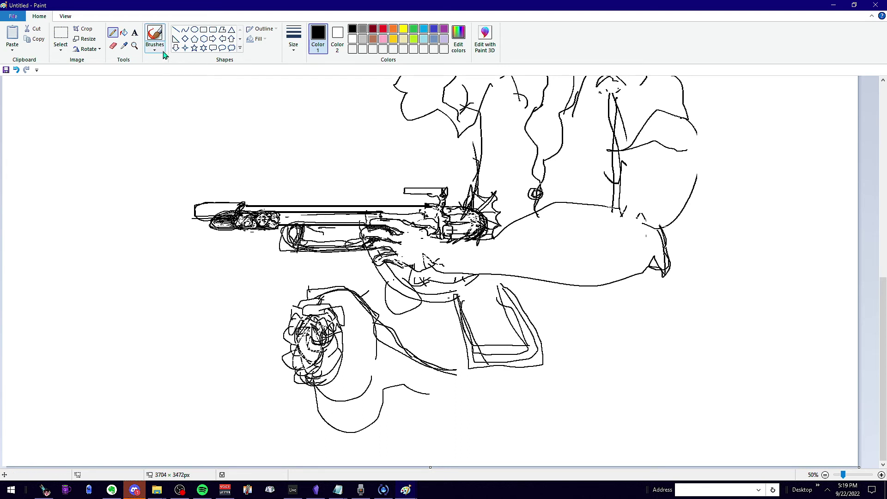
Step: Fill the interior of the foregrip beneath the barrel with black
{"action": "left_click", "coordinate": [124, 32]}
{"action": "left_click", "coordinate": [331, 241]}
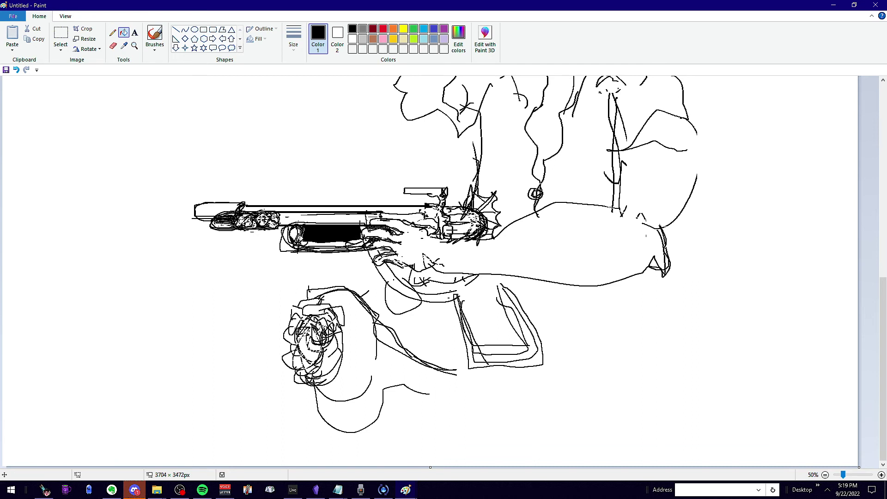
{"action": "left_click", "coordinate": [329, 245]}
Step: Draw a small arrow pointing down at the gun and handwrite "Believe" above the barrel
{"action": "left_click", "coordinate": [112, 32]}
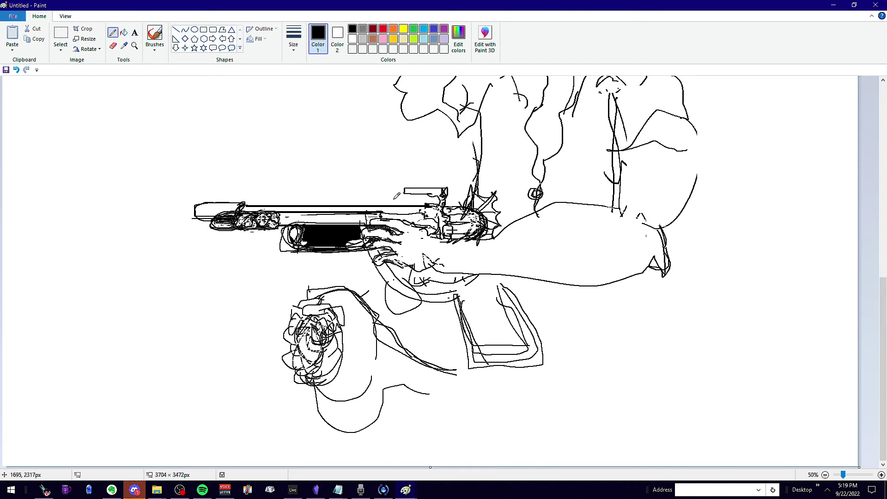
{"action": "mouse_move", "coordinate": [363, 172]}
{"action": "left_mouse_down"}
{"action": "mouse_move", "coordinate": [376, 190]}
{"action": "mouse_move", "coordinate": [391, 182]}
{"action": "left_mouse_up"}
{"action": "mouse_move", "coordinate": [283, 154]}
{"action": "left_mouse_down"}
{"action": "mouse_move", "coordinate": [282, 144]}
{"action": "mouse_move", "coordinate": [298, 153]}
{"action": "mouse_move", "coordinate": [325, 146]}
{"action": "left_mouse_up"}
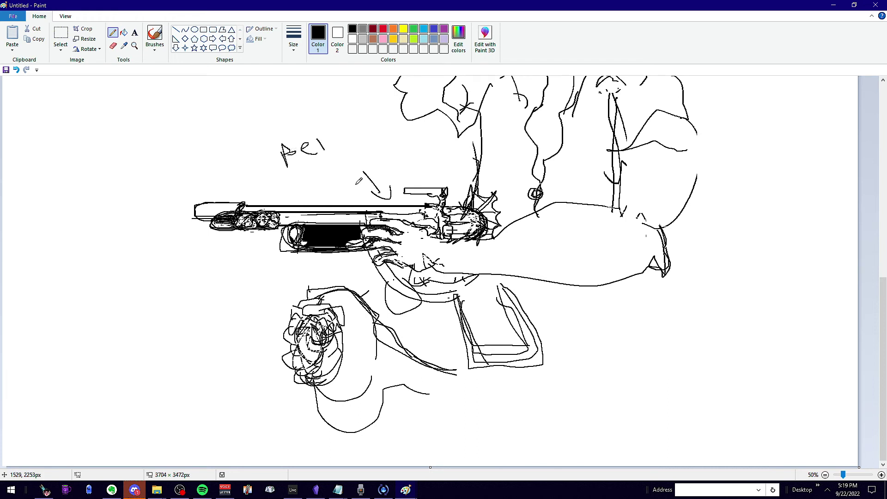
{"action": "mouse_move", "coordinate": [326, 136]}
{"action": "left_mouse_down"}
{"action": "mouse_move", "coordinate": [357, 142]}
{"action": "mouse_move", "coordinate": [359, 126]}
{"action": "mouse_move", "coordinate": [376, 139]}
{"action": "left_mouse_up"}
{"action": "left_click_drag", "start_coordinate": [312, 125], "coordinate": [323, 152]}
{"action": "mouse_move", "coordinate": [289, 147]}
{"action": "left_mouse_down"}
{"action": "mouse_move", "coordinate": [296, 154]}
{"action": "mouse_move", "coordinate": [285, 167]}
{"action": "left_mouse_up"}
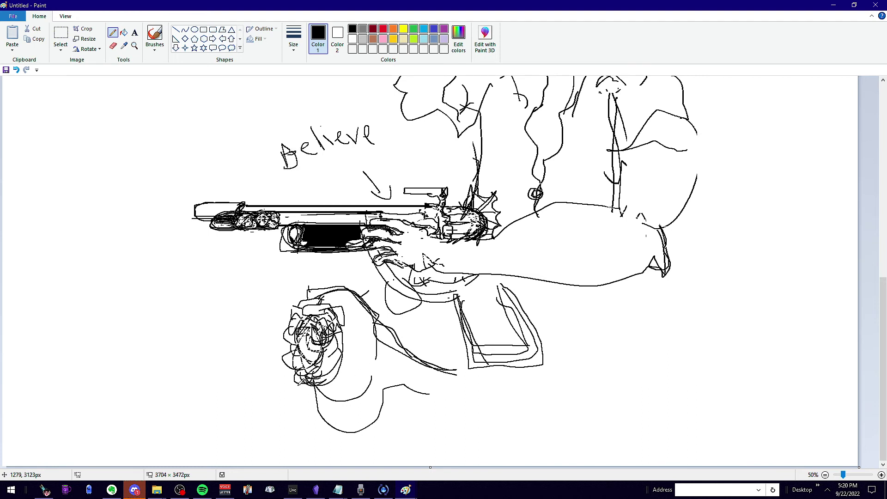
Step: Extend the lower arm's outlines from the scribbled fist and draw the torso's curves below the forearm to enclose the clothing
{"action": "mouse_move", "coordinate": [299, 381]}
{"action": "left_mouse_down"}
{"action": "mouse_move", "coordinate": [363, 432]}
{"action": "mouse_move", "coordinate": [453, 417]}
{"action": "mouse_move", "coordinate": [499, 437]}
{"action": "left_mouse_up"}
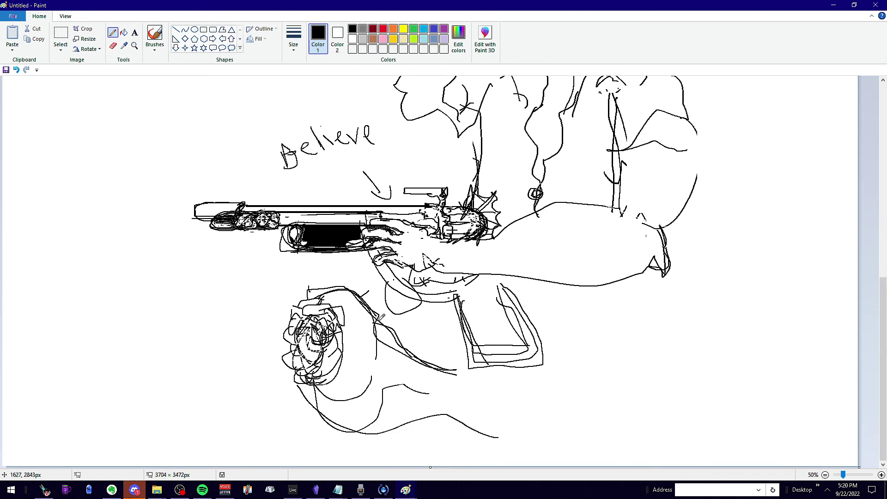
{"action": "mouse_move", "coordinate": [382, 316]}
{"action": "left_mouse_down"}
{"action": "mouse_move", "coordinate": [495, 389]}
{"action": "mouse_move", "coordinate": [548, 380]}
{"action": "left_mouse_up"}
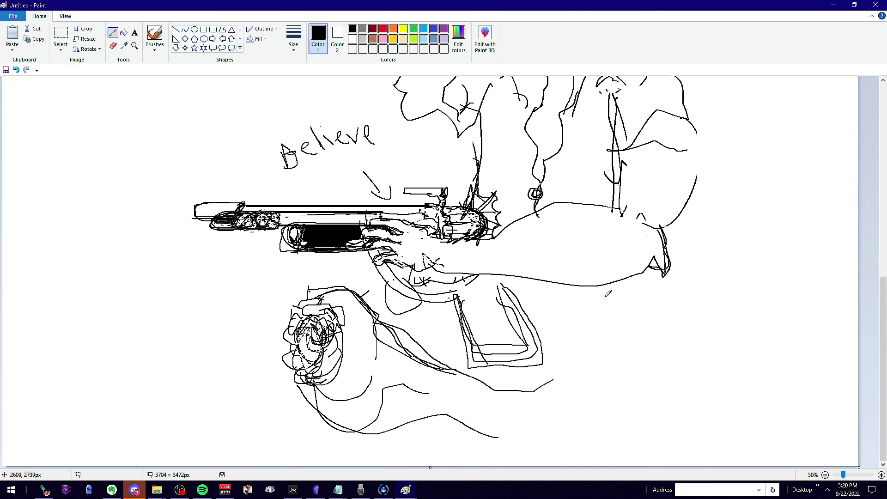
{"action": "mouse_move", "coordinate": [609, 287]}
{"action": "left_mouse_down"}
{"action": "mouse_move", "coordinate": [631, 310]}
{"action": "mouse_move", "coordinate": [643, 346]}
{"action": "mouse_move", "coordinate": [583, 378]}
{"action": "mouse_move", "coordinate": [532, 390]}
{"action": "left_mouse_up"}
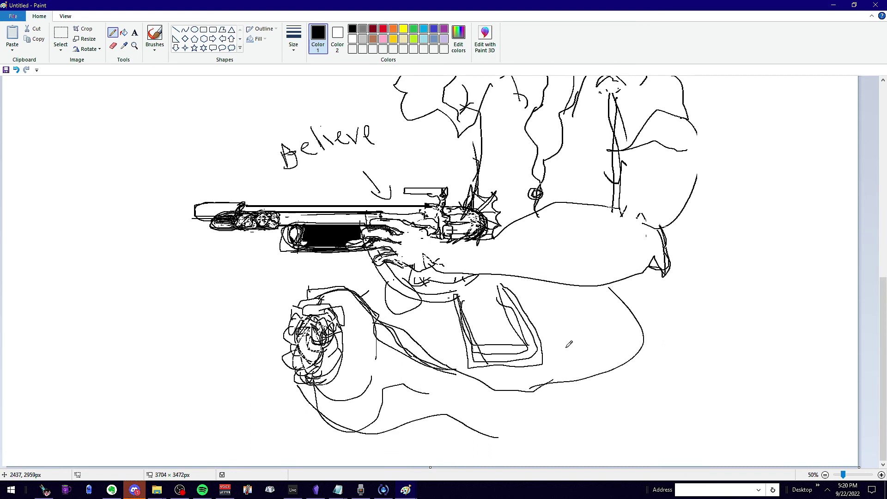
{"action": "mouse_move", "coordinate": [557, 283]}
{"action": "left_mouse_down"}
{"action": "mouse_move", "coordinate": [578, 322]}
{"action": "mouse_move", "coordinate": [573, 335]}
{"action": "mouse_move", "coordinate": [539, 286]}
{"action": "mouse_move", "coordinate": [553, 326]}
{"action": "mouse_move", "coordinate": [550, 360]}
{"action": "left_mouse_up"}
{"action": "mouse_move", "coordinate": [614, 279]}
{"action": "left_mouse_down"}
{"action": "mouse_move", "coordinate": [649, 340]}
{"action": "mouse_move", "coordinate": [611, 490]}
{"action": "left_mouse_up"}
{"action": "mouse_move", "coordinate": [570, 466]}
{"action": "left_mouse_down"}
{"action": "mouse_move", "coordinate": [462, 434]}
{"action": "mouse_move", "coordinate": [352, 424]}
{"action": "left_mouse_up"}
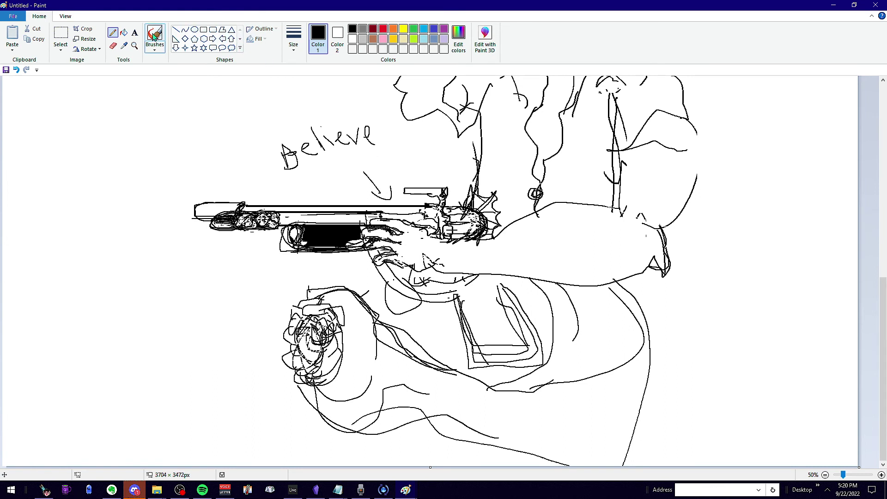
Step: Fill the enclosed lower sleeve and torso, including the strip along the arm's lower edge, with indigo
{"action": "left_click", "coordinate": [124, 32]}
{"action": "left_click", "coordinate": [434, 29]}
{"action": "left_click", "coordinate": [538, 394]}
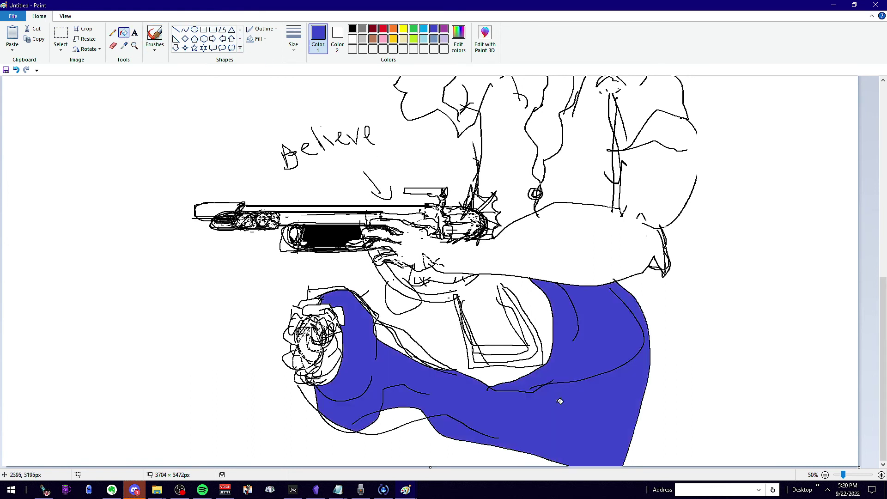
{"action": "left_click", "coordinate": [416, 426]}
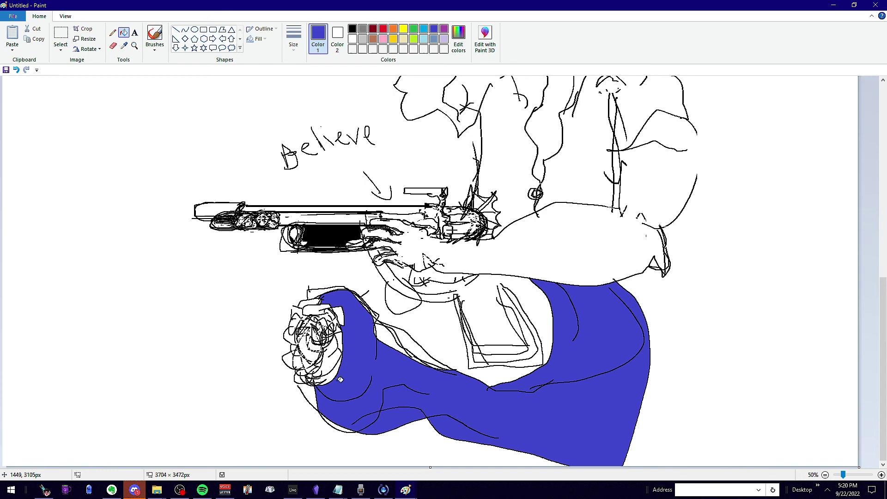
Step: Close the gap in the cuff outline below the scribbled fist and fill the remaining cuff area with indigo
{"action": "left_click", "coordinate": [309, 399]}
{"action": "key", "text": "ctrl+z"}
{"action": "left_click", "coordinate": [112, 32]}
{"action": "left_click_drag", "start_coordinate": [298, 384], "coordinate": [301, 390]}
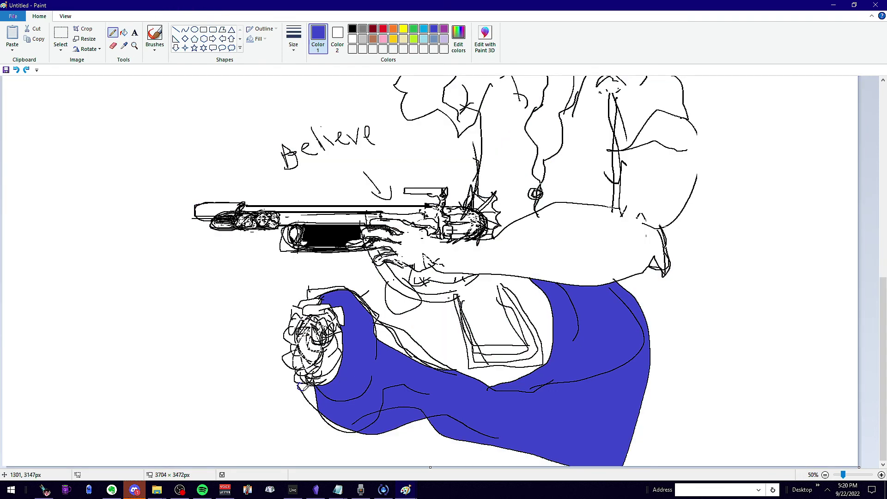
{"action": "left_click", "coordinate": [123, 33]}
{"action": "left_click", "coordinate": [314, 391]}
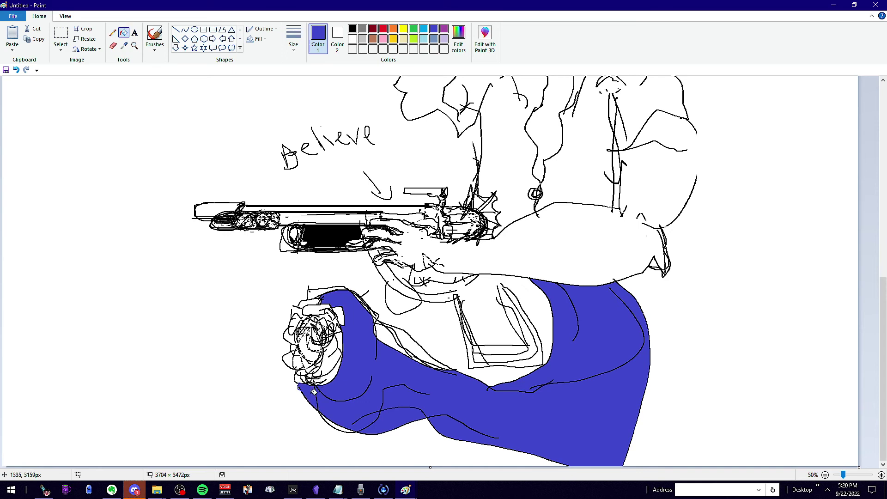
Step: Thicken the curved guard beneath the gripping hand in black and outline a small shape between it and the magazine
{"action": "scroll", "coordinate": [408, 362], "scroll_direction": "up", "scroll_amount": 2}
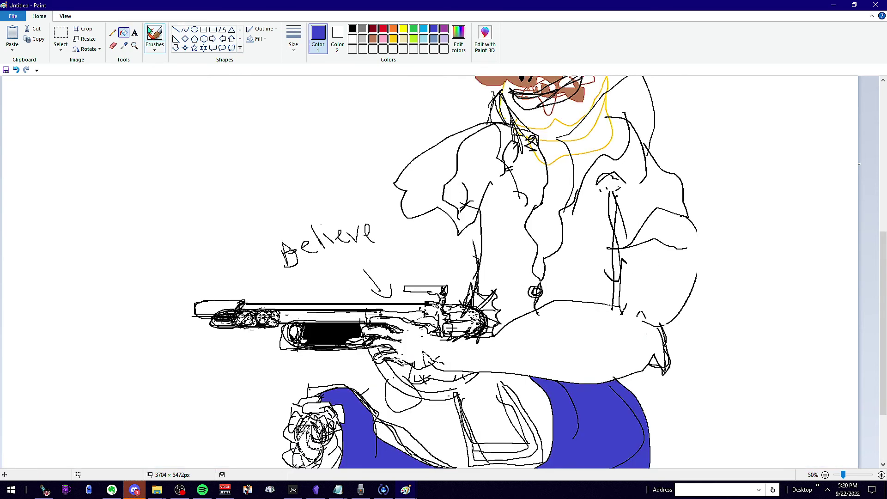
{"action": "left_click", "coordinate": [114, 35]}
{"action": "left_click", "coordinate": [352, 28]}
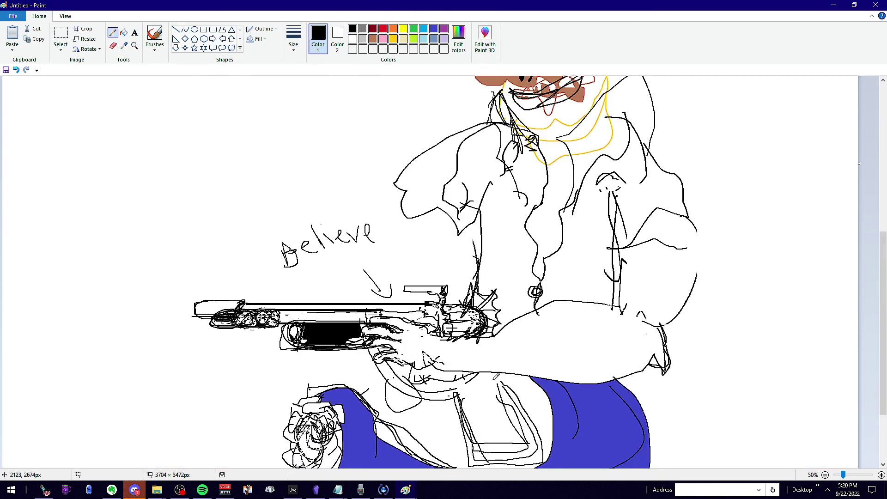
{"action": "mouse_move", "coordinate": [500, 373]}
{"action": "left_mouse_down"}
{"action": "mouse_move", "coordinate": [441, 393]}
{"action": "mouse_move", "coordinate": [464, 396]}
{"action": "mouse_move", "coordinate": [480, 380]}
{"action": "left_mouse_up"}
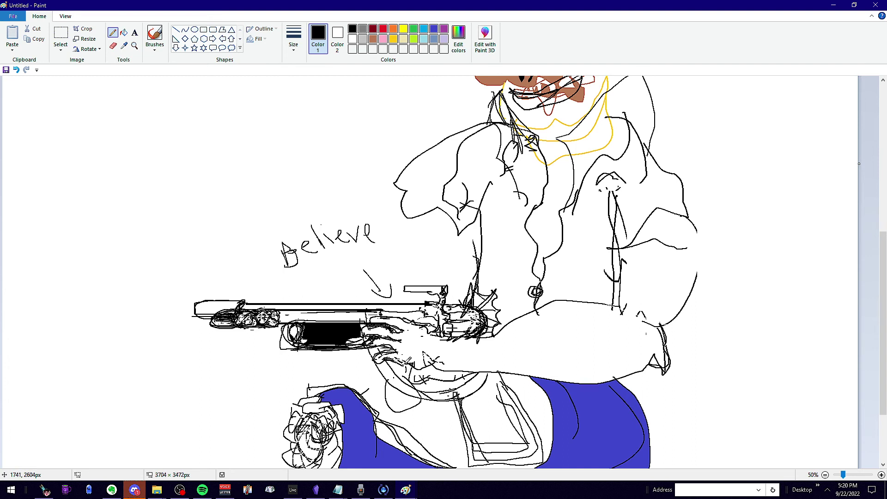
{"action": "mouse_move", "coordinate": [406, 363]}
{"action": "left_mouse_down"}
{"action": "mouse_move", "coordinate": [428, 376]}
{"action": "mouse_move", "coordinate": [420, 392]}
{"action": "mouse_move", "coordinate": [439, 418]}
{"action": "mouse_move", "coordinate": [464, 418]}
{"action": "mouse_move", "coordinate": [431, 422]}
{"action": "mouse_move", "coordinate": [397, 410]}
{"action": "mouse_move", "coordinate": [423, 374]}
{"action": "mouse_move", "coordinate": [375, 357]}
{"action": "mouse_move", "coordinate": [425, 397]}
{"action": "left_mouse_up"}
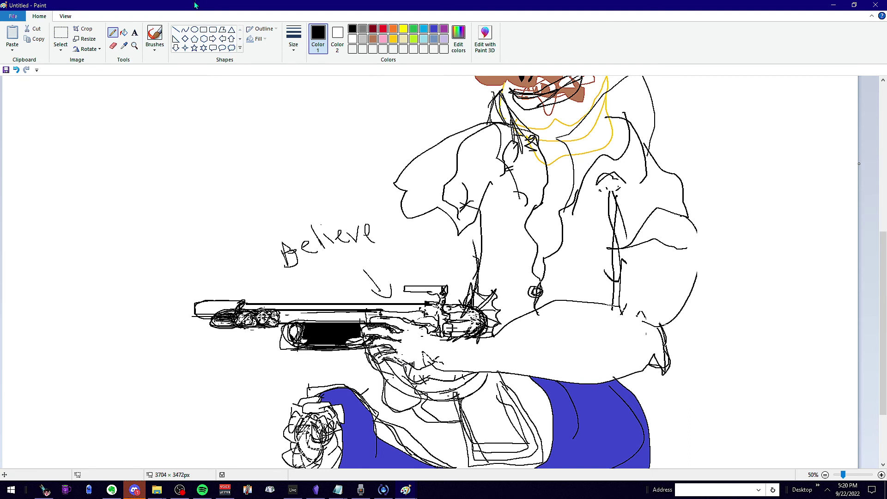
Step: Fill the small shape beside the magazine with black, try the same fill on the magazine's surround, and undo that second fill
{"action": "left_click", "coordinate": [123, 32]}
{"action": "left_click", "coordinate": [439, 407]}
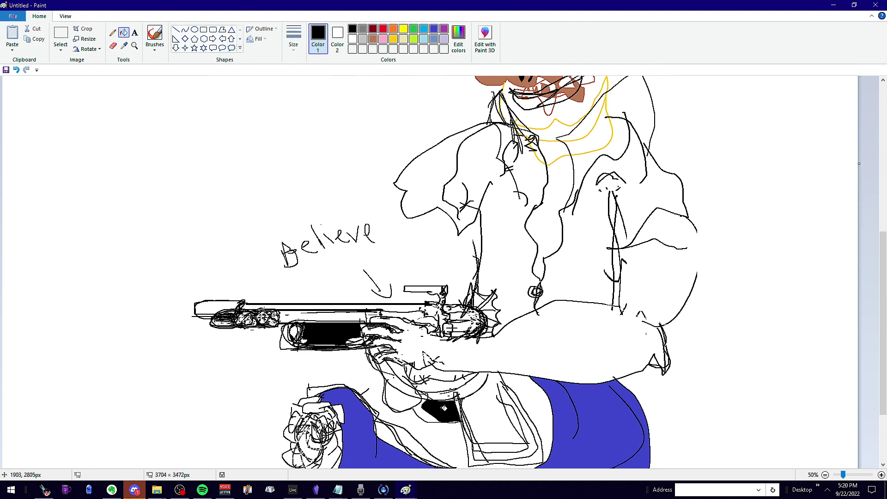
{"action": "left_click", "coordinate": [494, 401]}
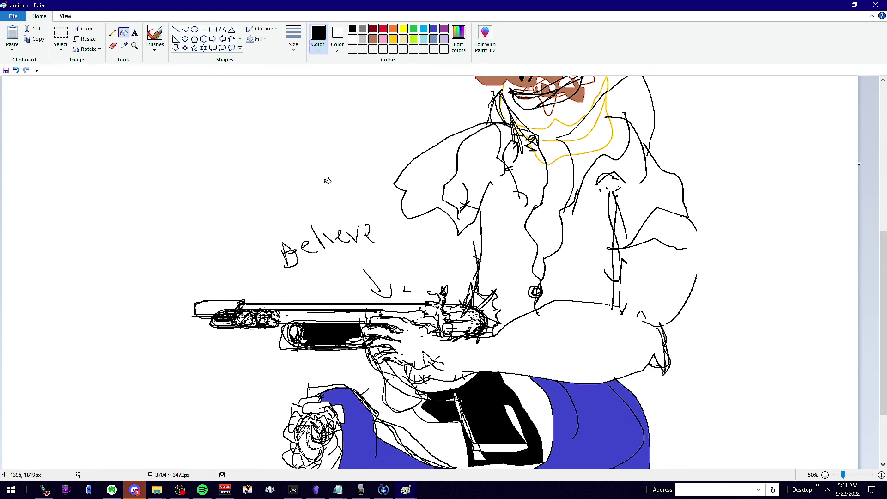
{"action": "key", "text": "ctrl+z"}
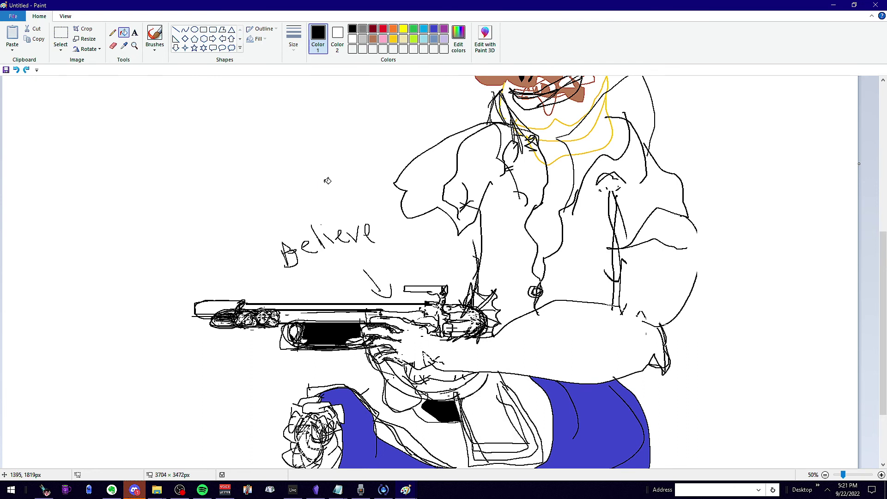
Step: Trace the magazine's outline in dark red with the pencil and fill its surround beneath the arm with the same color
{"action": "left_click", "coordinate": [373, 30]}
{"action": "left_click", "coordinate": [111, 33]}
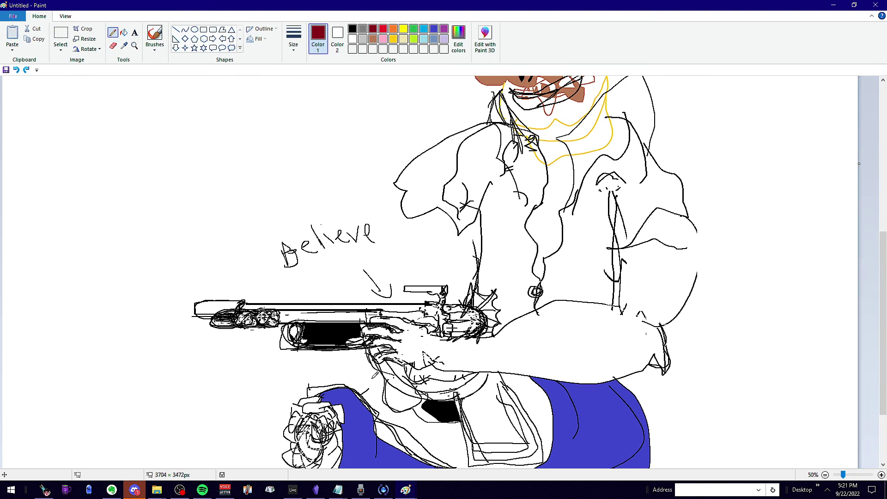
{"action": "mouse_move", "coordinate": [504, 384]}
{"action": "left_mouse_down"}
{"action": "mouse_move", "coordinate": [544, 457]}
{"action": "mouse_move", "coordinate": [537, 427]}
{"action": "mouse_move", "coordinate": [548, 450]}
{"action": "mouse_move", "coordinate": [503, 463]}
{"action": "mouse_move", "coordinate": [461, 397]}
{"action": "mouse_move", "coordinate": [455, 414]}
{"action": "mouse_move", "coordinate": [467, 410]}
{"action": "mouse_move", "coordinate": [457, 462]}
{"action": "mouse_move", "coordinate": [454, 400]}
{"action": "mouse_move", "coordinate": [464, 407]}
{"action": "left_mouse_up"}
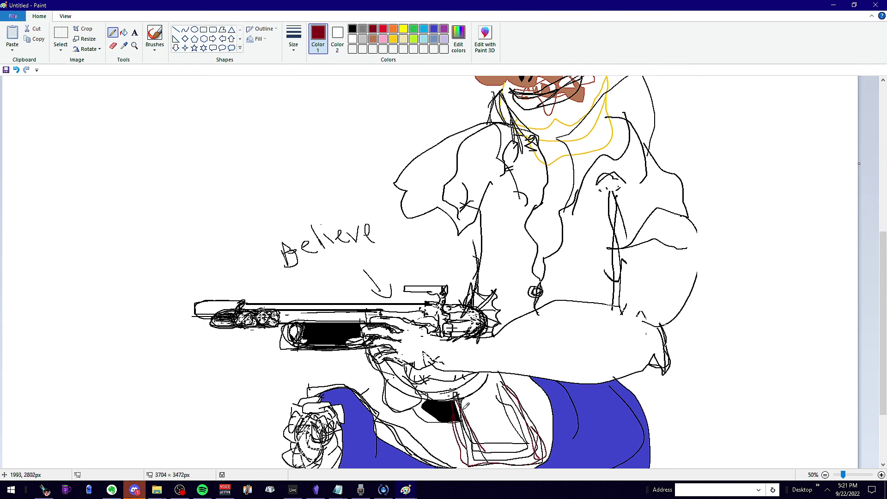
{"action": "left_click", "coordinate": [124, 33]}
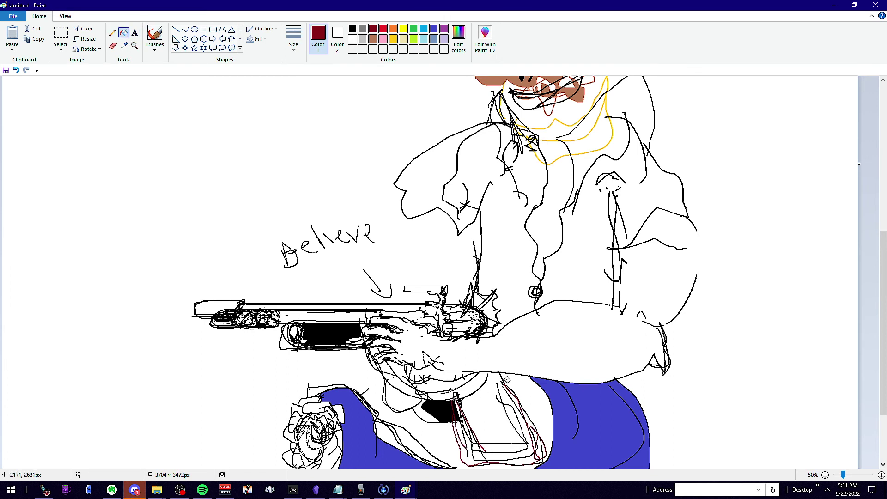
{"action": "left_click", "coordinate": [487, 423]}
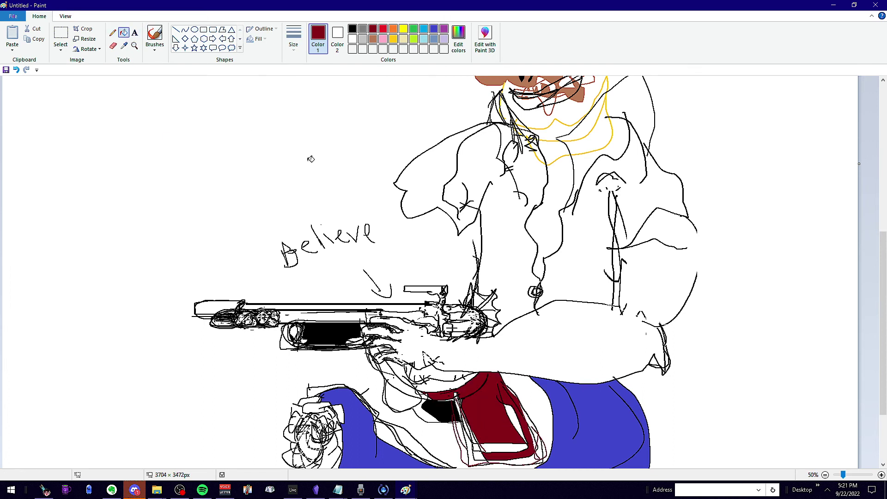
Step: Scribble a grey rounded rectangle over the dark red magazine and cover it solidly with grey oil brush strokes
{"action": "left_click", "coordinate": [113, 33]}
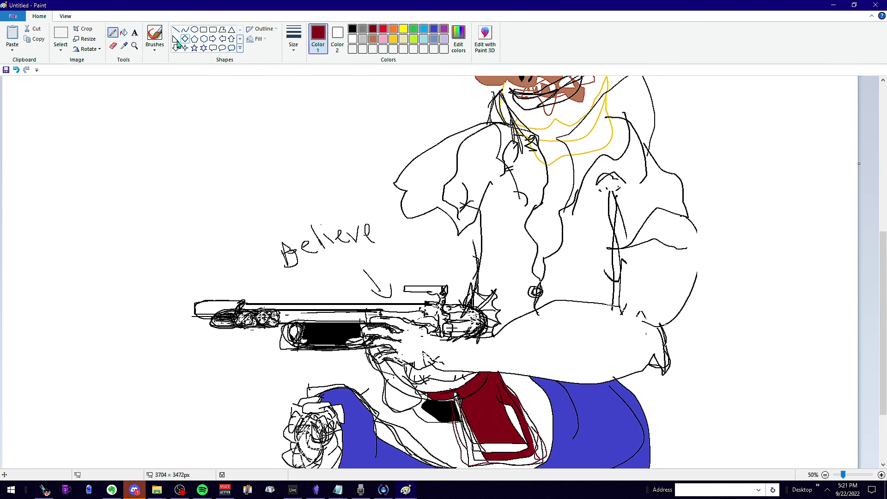
{"action": "left_click", "coordinate": [363, 29]}
{"action": "mouse_move", "coordinate": [479, 407]}
{"action": "left_mouse_down"}
{"action": "mouse_move", "coordinate": [489, 431]}
{"action": "mouse_move", "coordinate": [514, 425]}
{"action": "mouse_move", "coordinate": [490, 370]}
{"action": "mouse_move", "coordinate": [505, 426]}
{"action": "mouse_move", "coordinate": [477, 412]}
{"action": "mouse_move", "coordinate": [474, 394]}
{"action": "mouse_move", "coordinate": [486, 423]}
{"action": "left_mouse_up"}
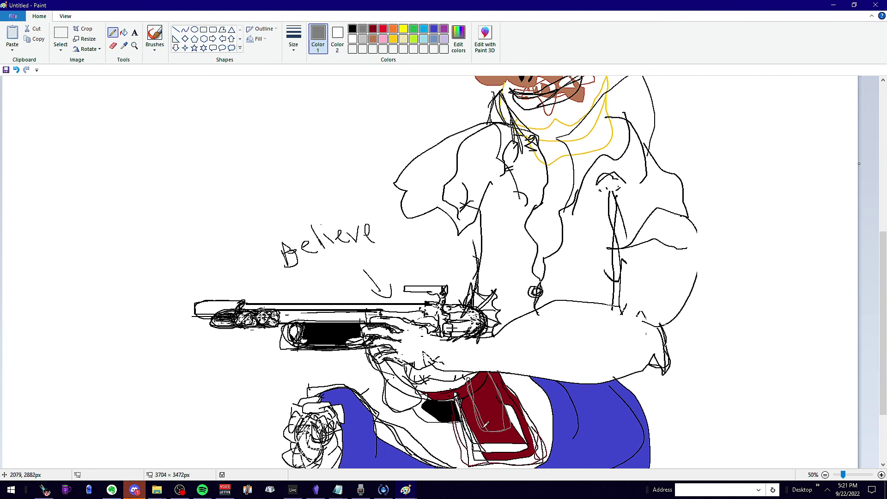
{"action": "mouse_move", "coordinate": [483, 393]}
{"action": "left_mouse_down"}
{"action": "mouse_move", "coordinate": [496, 371]}
{"action": "mouse_move", "coordinate": [512, 416]}
{"action": "mouse_move", "coordinate": [496, 422]}
{"action": "mouse_move", "coordinate": [483, 390]}
{"action": "mouse_move", "coordinate": [487, 371]}
{"action": "mouse_move", "coordinate": [491, 424]}
{"action": "mouse_move", "coordinate": [486, 418]}
{"action": "mouse_move", "coordinate": [504, 407]}
{"action": "mouse_move", "coordinate": [508, 417]}
{"action": "mouse_move", "coordinate": [492, 382]}
{"action": "mouse_move", "coordinate": [500, 394]}
{"action": "mouse_move", "coordinate": [484, 414]}
{"action": "left_mouse_up"}
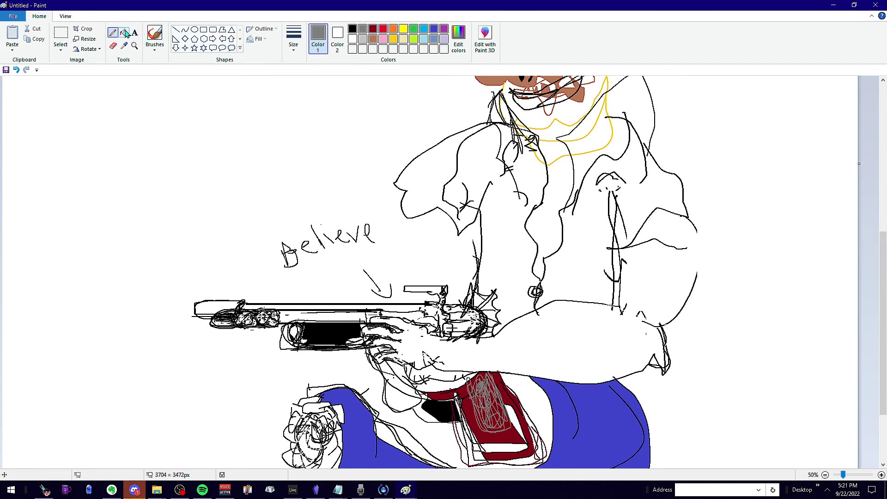
{"action": "left_click", "coordinate": [124, 33]}
{"action": "left_click", "coordinate": [154, 47]}
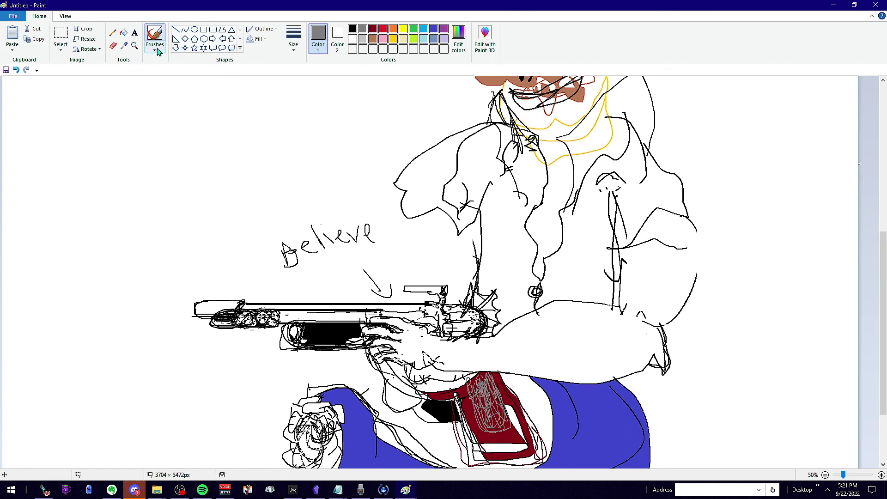
{"action": "left_click", "coordinate": [155, 84]}
{"action": "mouse_move", "coordinate": [473, 376]}
{"action": "left_mouse_down"}
{"action": "mouse_move", "coordinate": [472, 425]}
{"action": "mouse_move", "coordinate": [491, 393]}
{"action": "mouse_move", "coordinate": [476, 388]}
{"action": "mouse_move", "coordinate": [483, 372]}
{"action": "left_mouse_up"}
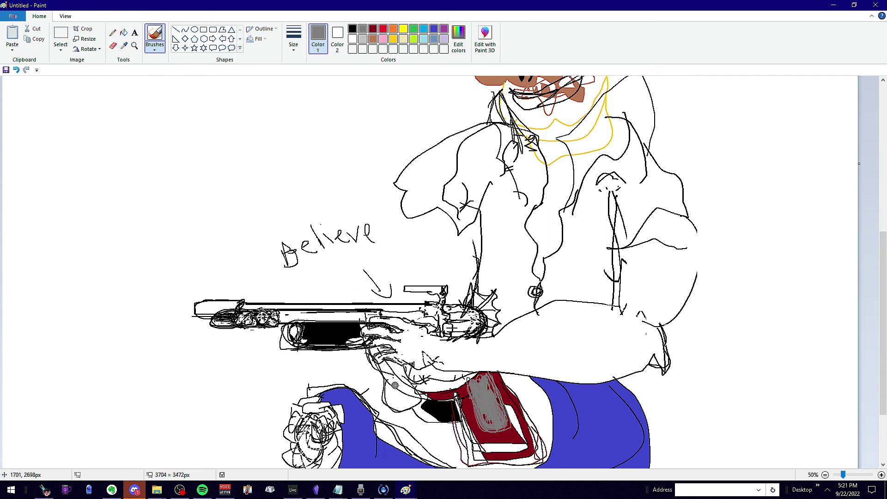
Step: Brush grey around the guard below the hand, and thicken the small block beside the magazine and the magazine's near edge in black
{"action": "mouse_move", "coordinate": [384, 382]}
{"action": "left_mouse_down"}
{"action": "mouse_move", "coordinate": [388, 403]}
{"action": "mouse_move", "coordinate": [408, 409]}
{"action": "mouse_move", "coordinate": [417, 399]}
{"action": "mouse_move", "coordinate": [420, 421]}
{"action": "mouse_move", "coordinate": [472, 424]}
{"action": "left_mouse_up"}
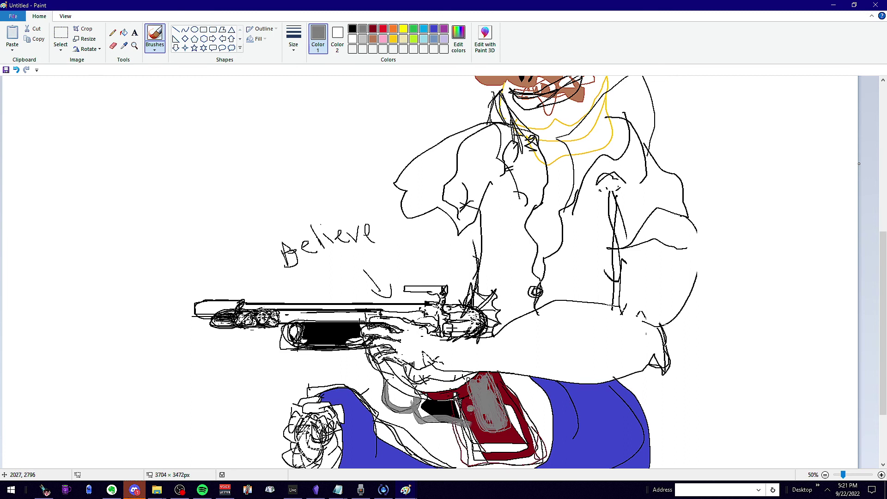
{"action": "left_click", "coordinate": [352, 29]}
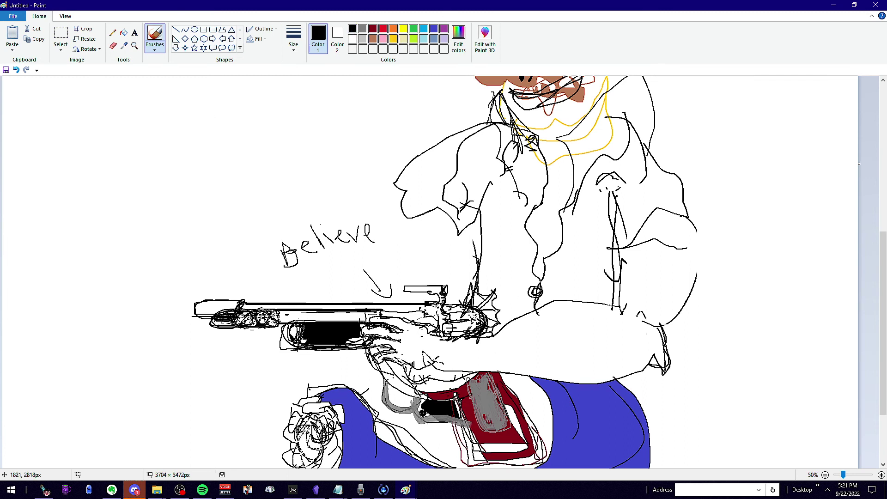
{"action": "mouse_move", "coordinate": [418, 397]}
{"action": "left_mouse_down"}
{"action": "mouse_move", "coordinate": [417, 411]}
{"action": "mouse_move", "coordinate": [427, 401]}
{"action": "mouse_move", "coordinate": [445, 417]}
{"action": "mouse_move", "coordinate": [425, 423]}
{"action": "mouse_move", "coordinate": [456, 401]}
{"action": "mouse_move", "coordinate": [473, 450]}
{"action": "mouse_move", "coordinate": [485, 458]}
{"action": "left_mouse_up"}
Step: Paint a thick black curved shape extending from the magazine's base over the blue clothing and cover its interior with crossing strokes
{"action": "scroll", "coordinate": [475, 337], "scroll_direction": "down", "scroll_amount": 3}
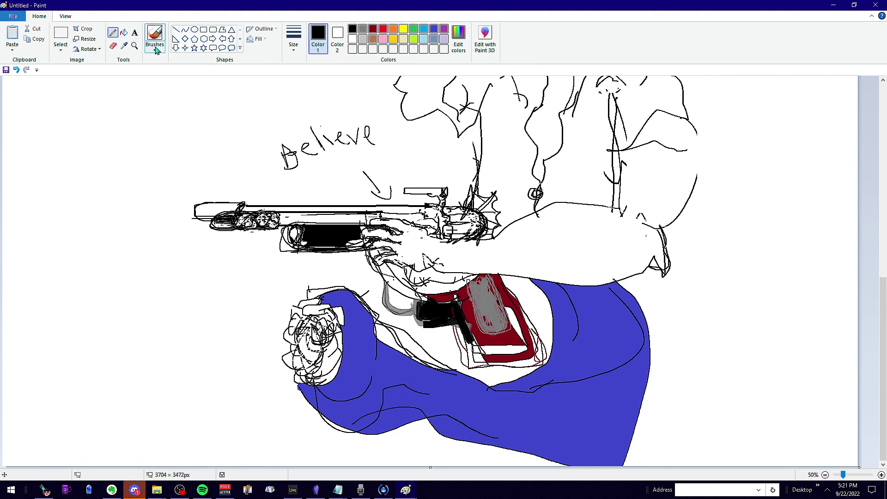
{"action": "mouse_move", "coordinate": [511, 364]}
{"action": "left_mouse_down"}
{"action": "mouse_move", "coordinate": [520, 382]}
{"action": "mouse_move", "coordinate": [549, 414]}
{"action": "mouse_move", "coordinate": [629, 407]}
{"action": "left_mouse_up"}
{"action": "mouse_move", "coordinate": [502, 359]}
{"action": "left_mouse_down"}
{"action": "mouse_move", "coordinate": [511, 393]}
{"action": "mouse_move", "coordinate": [543, 436]}
{"action": "mouse_move", "coordinate": [592, 436]}
{"action": "mouse_move", "coordinate": [645, 415]}
{"action": "left_mouse_up"}
{"action": "mouse_move", "coordinate": [529, 352]}
{"action": "left_mouse_down"}
{"action": "mouse_move", "coordinate": [565, 385]}
{"action": "mouse_move", "coordinate": [614, 393]}
{"action": "mouse_move", "coordinate": [629, 378]}
{"action": "mouse_move", "coordinate": [648, 417]}
{"action": "left_mouse_up"}
{"action": "mouse_move", "coordinate": [518, 350]}
{"action": "left_mouse_down"}
{"action": "mouse_move", "coordinate": [574, 396]}
{"action": "mouse_move", "coordinate": [626, 395]}
{"action": "mouse_move", "coordinate": [628, 414]}
{"action": "left_mouse_up"}
{"action": "mouse_move", "coordinate": [531, 374]}
{"action": "left_mouse_down"}
{"action": "mouse_move", "coordinate": [521, 385]}
{"action": "mouse_move", "coordinate": [538, 404]}
{"action": "mouse_move", "coordinate": [608, 418]}
{"action": "left_mouse_up"}
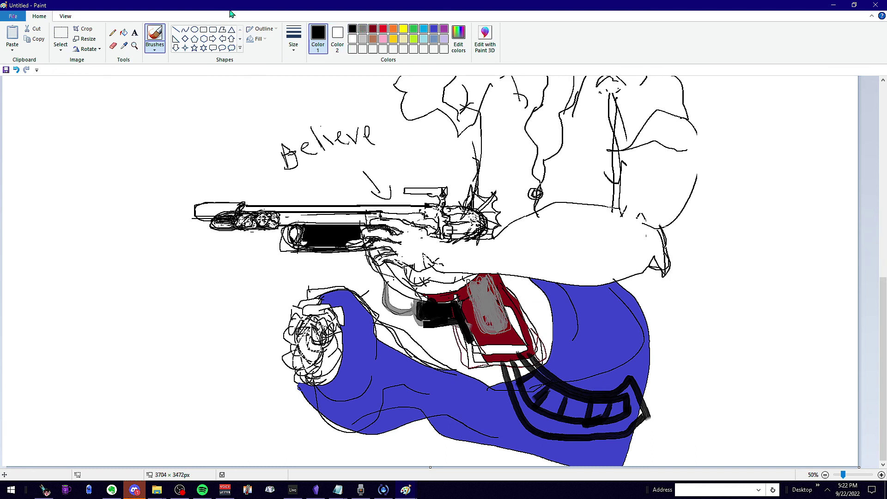
{"action": "left_click_drag", "start_coordinate": [512, 374], "coordinate": [526, 404]}
{"action": "mouse_move", "coordinate": [531, 360]}
{"action": "left_mouse_down"}
{"action": "mouse_move", "coordinate": [530, 391]}
{"action": "mouse_move", "coordinate": [557, 416]}
{"action": "mouse_move", "coordinate": [539, 429]}
{"action": "mouse_move", "coordinate": [580, 409]}
{"action": "mouse_move", "coordinate": [561, 427]}
{"action": "left_mouse_up"}
{"action": "mouse_move", "coordinate": [614, 405]}
{"action": "left_mouse_down"}
{"action": "mouse_move", "coordinate": [643, 392]}
{"action": "mouse_move", "coordinate": [638, 414]}
{"action": "mouse_move", "coordinate": [550, 425]}
{"action": "mouse_move", "coordinate": [626, 424]}
{"action": "left_mouse_up"}
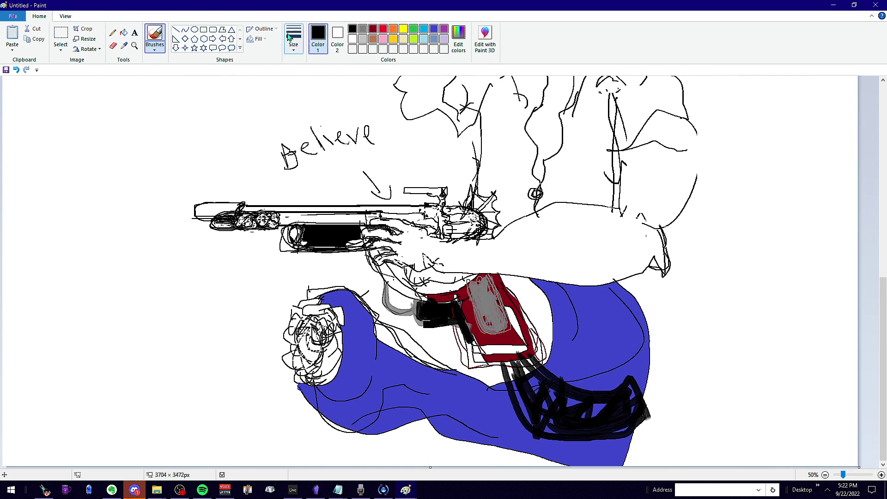
Step: Add thin grey contour lines inside the black curved shape below the magazine with the pencil
{"action": "left_click", "coordinate": [363, 30]}
{"action": "left_click", "coordinate": [113, 33]}
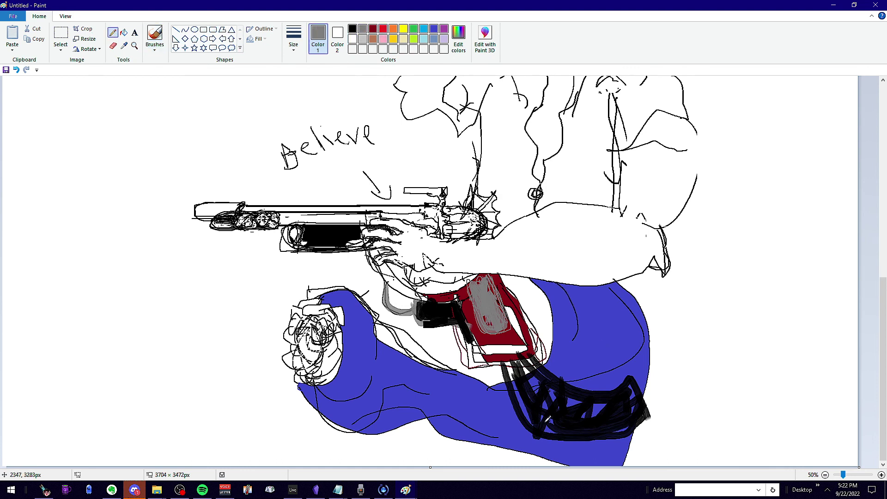
{"action": "mouse_move", "coordinate": [507, 363]}
{"action": "left_mouse_down"}
{"action": "mouse_move", "coordinate": [528, 406]}
{"action": "mouse_move", "coordinate": [576, 425]}
{"action": "mouse_move", "coordinate": [625, 419]}
{"action": "mouse_move", "coordinate": [645, 394]}
{"action": "mouse_move", "coordinate": [634, 375]}
{"action": "mouse_move", "coordinate": [606, 393]}
{"action": "mouse_move", "coordinate": [551, 369]}
{"action": "mouse_move", "coordinate": [530, 415]}
{"action": "mouse_move", "coordinate": [523, 369]}
{"action": "mouse_move", "coordinate": [591, 409]}
{"action": "mouse_move", "coordinate": [561, 393]}
{"action": "mouse_move", "coordinate": [590, 396]}
{"action": "mouse_move", "coordinate": [546, 379]}
{"action": "mouse_move", "coordinate": [559, 423]}
{"action": "mouse_move", "coordinate": [550, 414]}
{"action": "mouse_move", "coordinate": [590, 419]}
{"action": "mouse_move", "coordinate": [635, 405]}
{"action": "mouse_move", "coordinate": [617, 399]}
{"action": "left_mouse_up"}
Step: Detail the grey guard below the gripping hand with thin black pencil strokes and undo the last stroke
{"action": "left_click", "coordinate": [353, 29]}
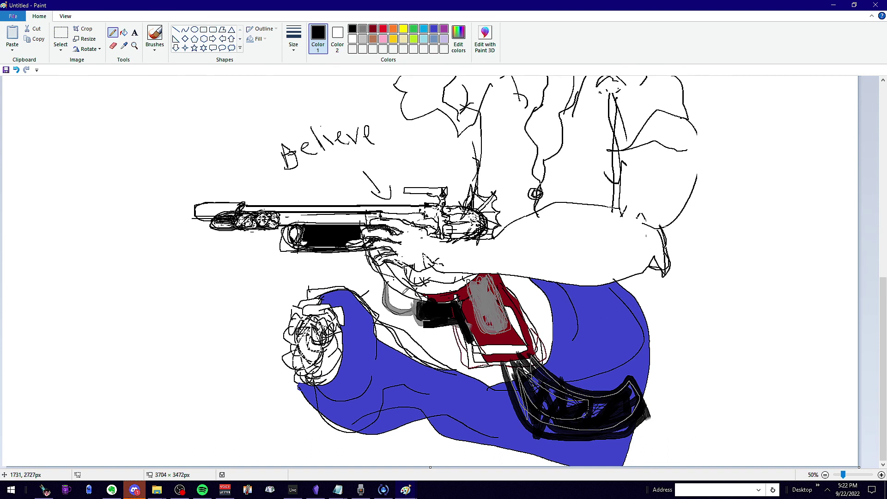
{"action": "mouse_move", "coordinate": [391, 283]}
{"action": "left_mouse_down"}
{"action": "mouse_move", "coordinate": [407, 312]}
{"action": "mouse_move", "coordinate": [418, 300]}
{"action": "mouse_move", "coordinate": [386, 284]}
{"action": "mouse_move", "coordinate": [397, 304]}
{"action": "mouse_move", "coordinate": [396, 287]}
{"action": "mouse_move", "coordinate": [397, 300]}
{"action": "mouse_move", "coordinate": [409, 298]}
{"action": "mouse_move", "coordinate": [399, 289]}
{"action": "mouse_move", "coordinate": [397, 300]}
{"action": "mouse_move", "coordinate": [400, 283]}
{"action": "mouse_move", "coordinate": [398, 305]}
{"action": "mouse_move", "coordinate": [402, 298]}
{"action": "left_mouse_up"}
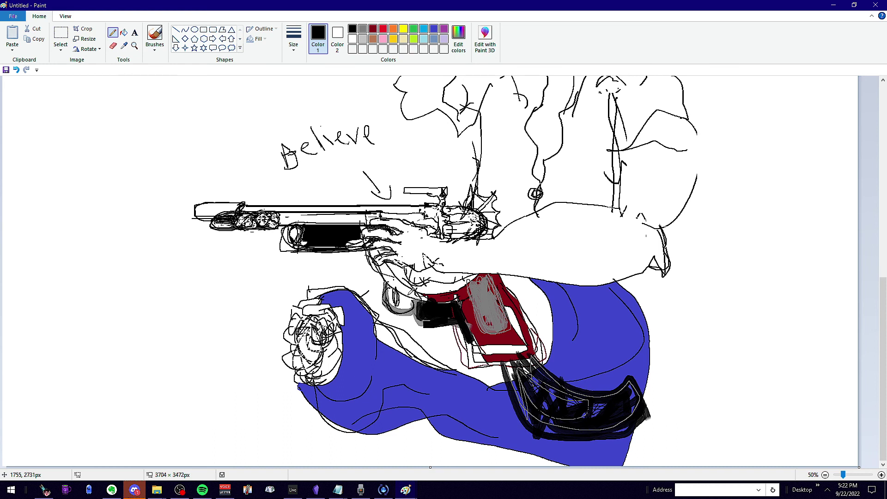
{"action": "mouse_move", "coordinate": [400, 293]}
{"action": "left_mouse_down"}
{"action": "mouse_move", "coordinate": [384, 295]}
{"action": "mouse_move", "coordinate": [391, 318]}
{"action": "mouse_move", "coordinate": [411, 301]}
{"action": "left_mouse_up"}
{"action": "key", "text": "ctrl+z"}
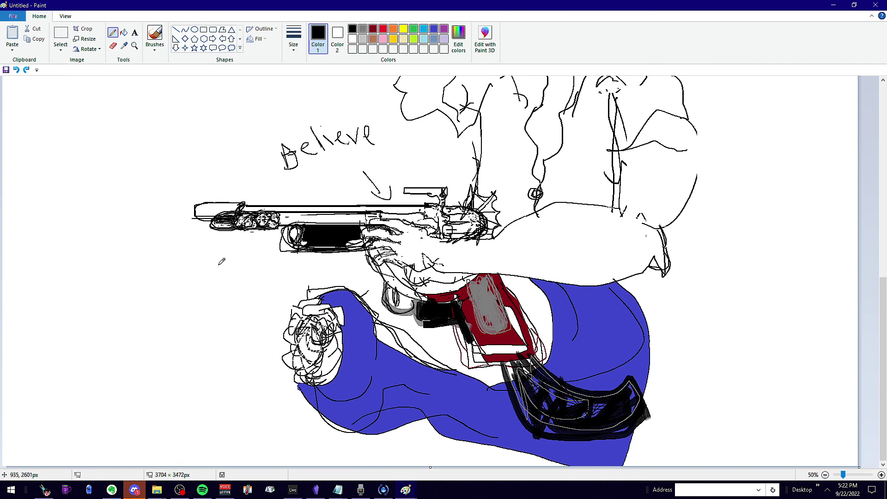
Step: Scribble brown chest hair in the jacket opening with the natural pencil brush, undoing the first attempt
{"action": "scroll", "coordinate": [466, 236], "scroll_direction": "up", "scroll_amount": 4}
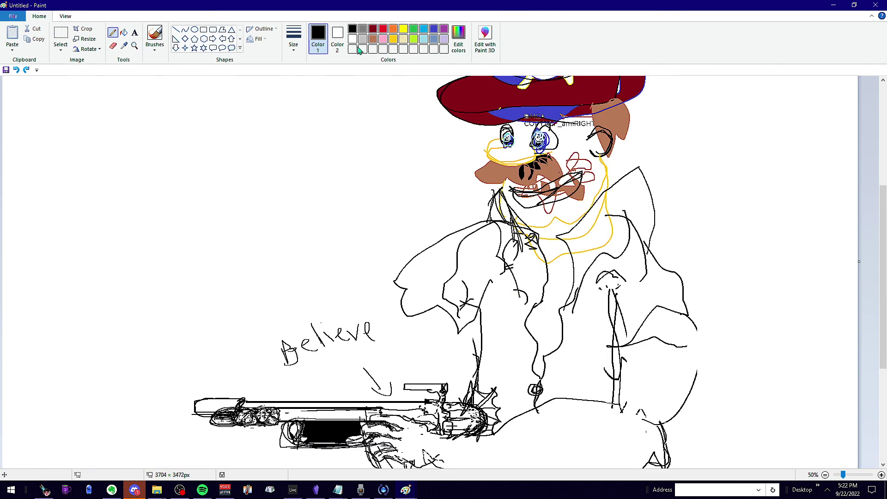
{"action": "left_click", "coordinate": [376, 41]}
{"action": "left_click", "coordinate": [155, 49]}
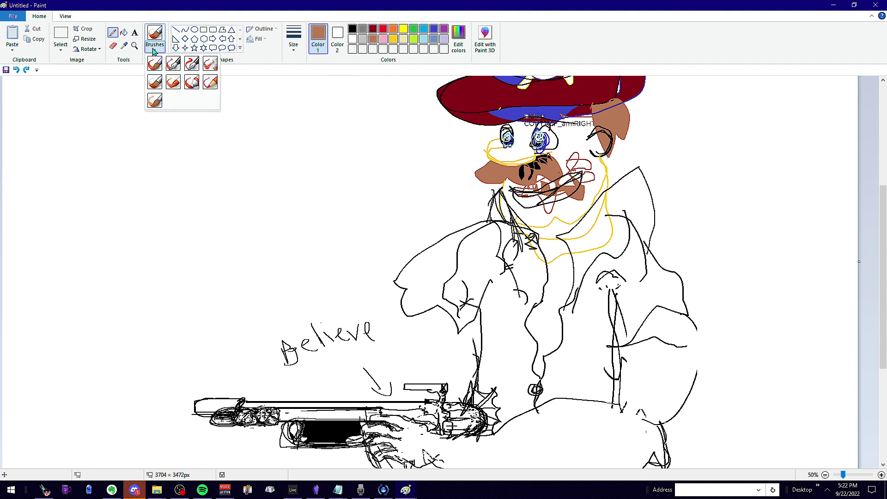
{"action": "left_click", "coordinate": [210, 83]}
{"action": "mouse_move", "coordinate": [529, 316]}
{"action": "left_mouse_down"}
{"action": "mouse_move", "coordinate": [552, 300]}
{"action": "mouse_move", "coordinate": [529, 319]}
{"action": "mouse_move", "coordinate": [543, 333]}
{"action": "mouse_move", "coordinate": [550, 323]}
{"action": "mouse_move", "coordinate": [545, 335]}
{"action": "left_mouse_up"}
{"action": "key", "text": "ctrl+z"}
{"action": "key", "text": "ctrl+z"}
{"action": "left_click_drag", "start_coordinate": [549, 296], "coordinate": [532, 277]}
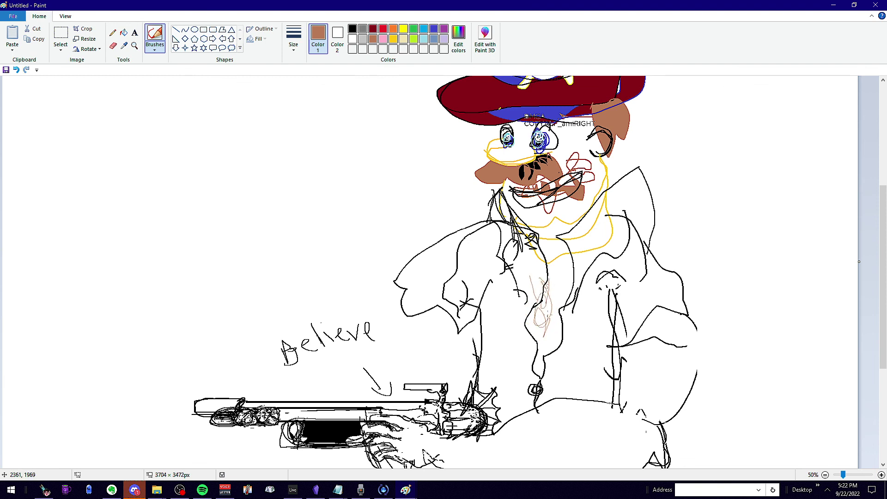
{"action": "mouse_move", "coordinate": [548, 307]}
{"action": "left_mouse_down"}
{"action": "mouse_move", "coordinate": [573, 284]}
{"action": "mouse_move", "coordinate": [536, 318]}
{"action": "mouse_move", "coordinate": [545, 335]}
{"action": "mouse_move", "coordinate": [534, 348]}
{"action": "mouse_move", "coordinate": [555, 328]}
{"action": "mouse_move", "coordinate": [553, 356]}
{"action": "mouse_move", "coordinate": [532, 302]}
{"action": "left_mouse_up"}
Step: Erase parts of the black collar lines below the mouth
{"action": "left_click", "coordinate": [113, 45]}
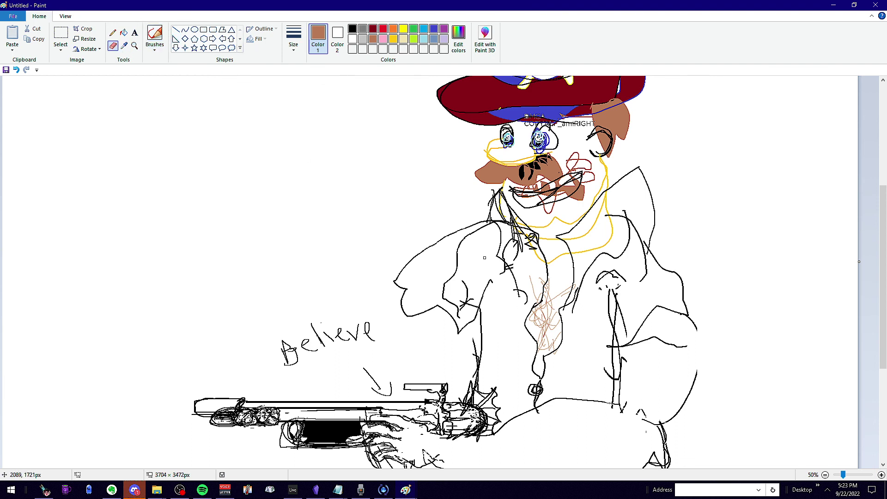
{"action": "mouse_move", "coordinate": [507, 217]}
{"action": "left_mouse_down"}
{"action": "mouse_move", "coordinate": [521, 253]}
{"action": "mouse_move", "coordinate": [511, 197]}
{"action": "mouse_move", "coordinate": [506, 221]}
{"action": "mouse_move", "coordinate": [500, 195]}
{"action": "mouse_move", "coordinate": [523, 245]}
{"action": "left_mouse_up"}
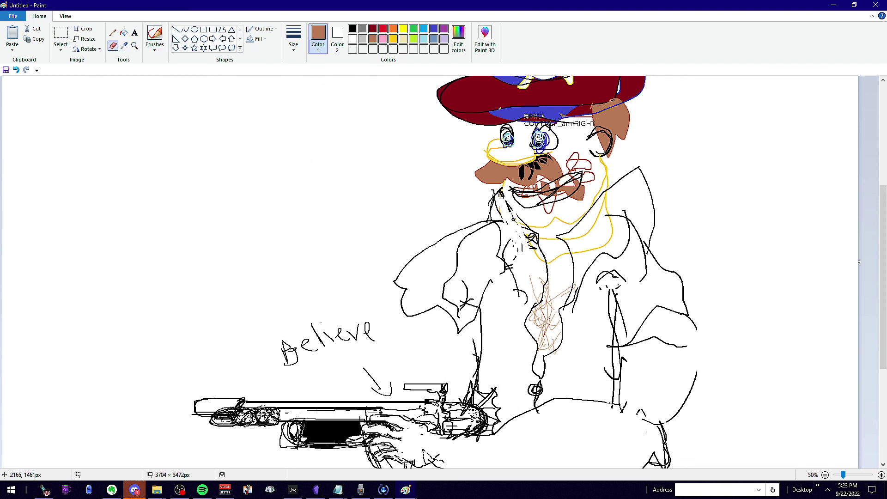
{"action": "left_click_drag", "start_coordinate": [501, 195], "coordinate": [489, 218]}
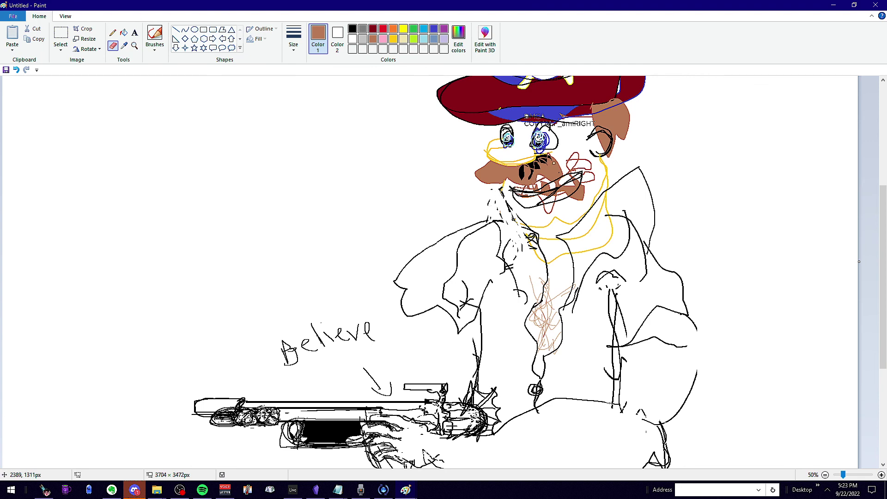
Step: Draw small brown loops beside the eye nearest the nose and a long, thin wavy shape slanting down past the moustache
{"action": "scroll", "coordinate": [679, 249], "scroll_direction": "up", "scroll_amount": 2}
{"action": "scroll", "coordinate": [679, 251], "scroll_direction": "down", "scroll_amount": 6}
{"action": "scroll", "coordinate": [678, 252], "scroll_direction": "up", "scroll_amount": 2}
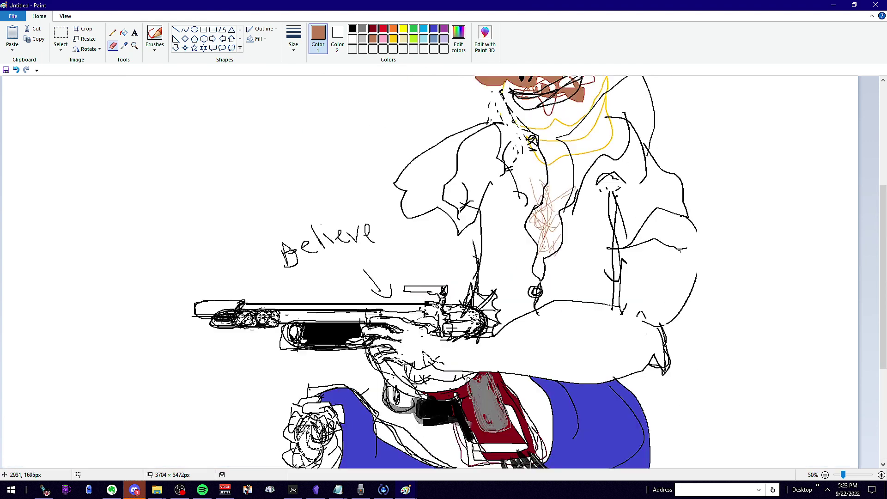
{"action": "scroll", "coordinate": [679, 252], "scroll_direction": "down", "scroll_amount": 2}
{"action": "scroll", "coordinate": [679, 253], "scroll_direction": "up", "scroll_amount": 4}
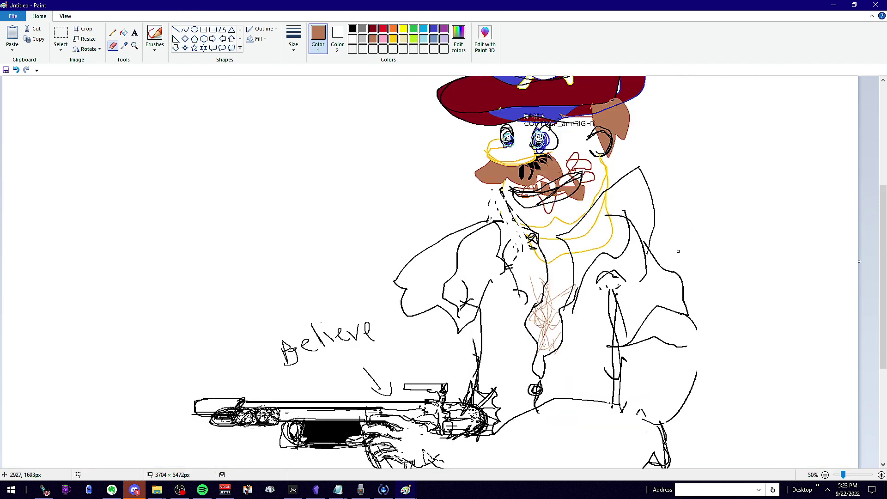
{"action": "scroll", "coordinate": [678, 251], "scroll_direction": "up", "scroll_amount": 2}
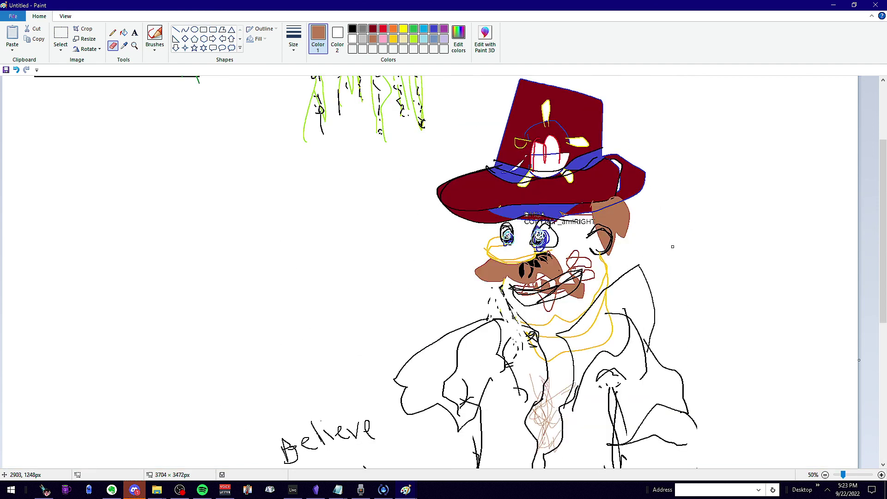
{"action": "left_click", "coordinate": [112, 32]}
{"action": "mouse_move", "coordinate": [485, 221]}
{"action": "left_mouse_down"}
{"action": "mouse_move", "coordinate": [481, 233]}
{"action": "mouse_move", "coordinate": [501, 229]}
{"action": "mouse_move", "coordinate": [501, 217]}
{"action": "mouse_move", "coordinate": [488, 220]}
{"action": "left_mouse_up"}
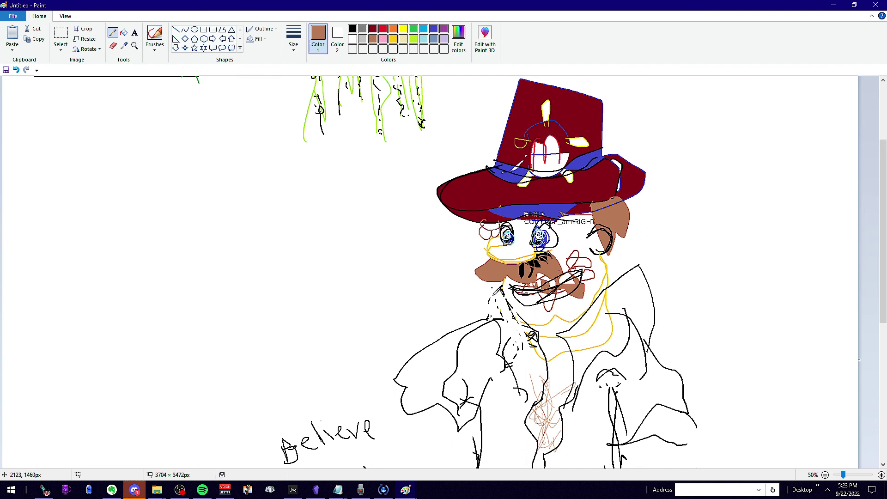
{"action": "mouse_move", "coordinate": [486, 235]}
{"action": "left_mouse_down"}
{"action": "mouse_move", "coordinate": [428, 296]}
{"action": "mouse_move", "coordinate": [388, 315]}
{"action": "mouse_move", "coordinate": [451, 278]}
{"action": "left_mouse_up"}
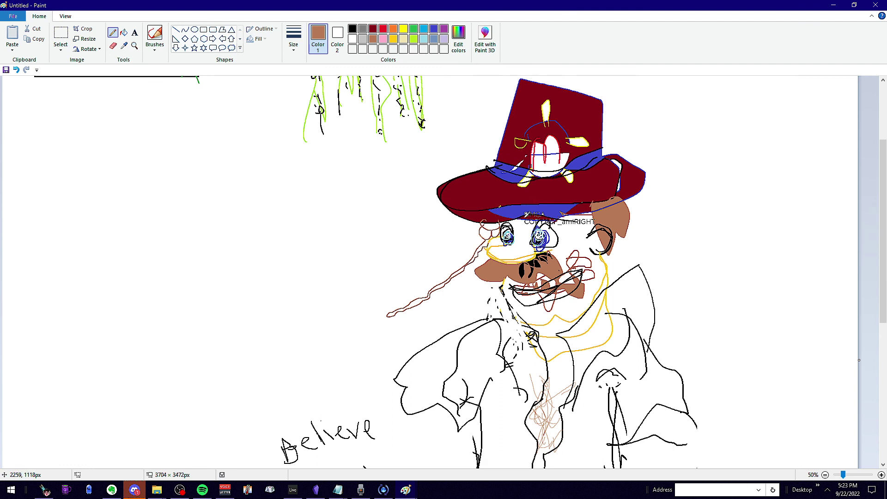
Step: Try to fill the wavy shape beside the eye with brown and undo the fill
{"action": "left_click", "coordinate": [124, 32]}
{"action": "left_click", "coordinate": [488, 239]}
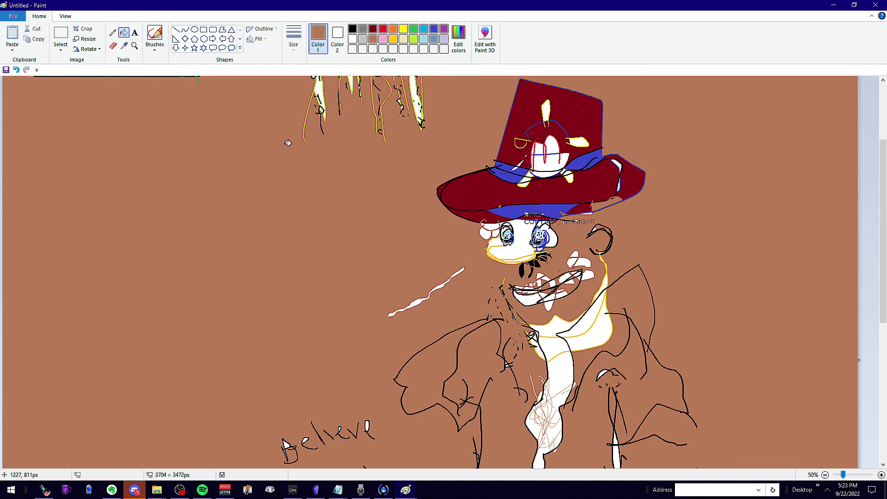
{"action": "left_click", "coordinate": [135, 45]}
{"action": "right_click", "coordinate": [207, 231]}
{"action": "right_click", "coordinate": [207, 231]}
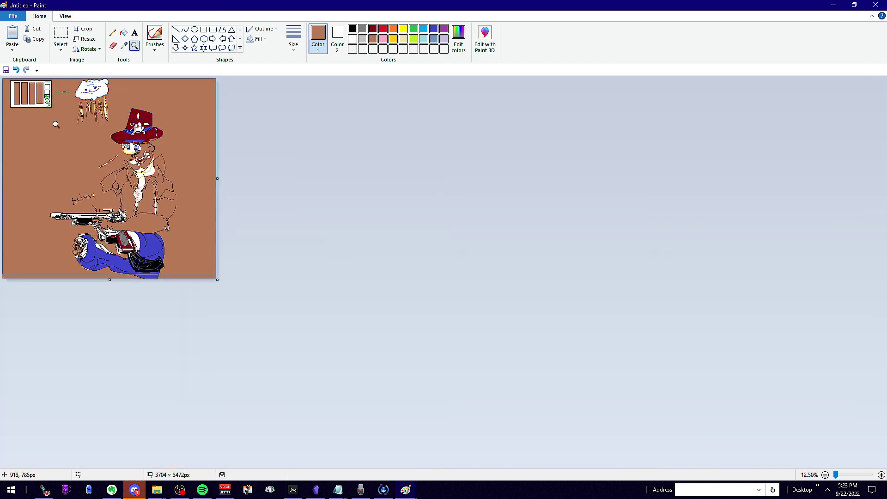
{"action": "key", "text": "ctrl+z"}
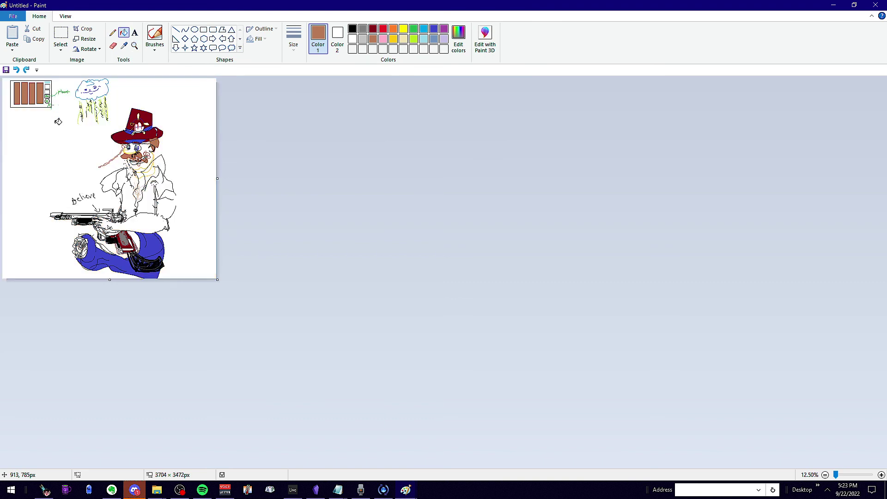
Step: Handwrite "oppA" in brown with the pencil in the empty space beside the character's hair, just below the hat brim
{"action": "left_click", "coordinate": [135, 45]}
{"action": "left_click", "coordinate": [71, 95]}
{"action": "left_click", "coordinate": [138, 112]}
{"action": "scroll", "coordinate": [323, 110], "scroll_direction": "down", "scroll_amount": 5}
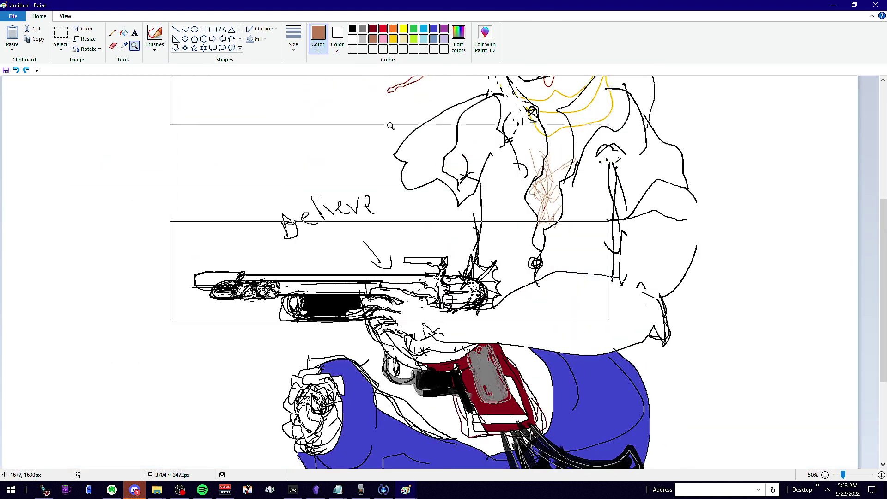
{"action": "scroll", "coordinate": [392, 134], "scroll_direction": "up", "scroll_amount": 2}
{"action": "scroll", "coordinate": [391, 129], "scroll_direction": "up", "scroll_amount": 3}
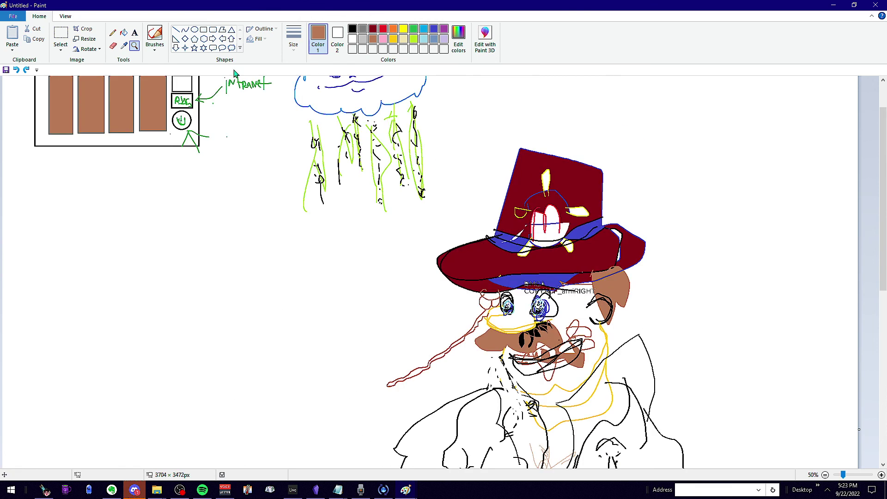
{"action": "left_click", "coordinate": [113, 33]}
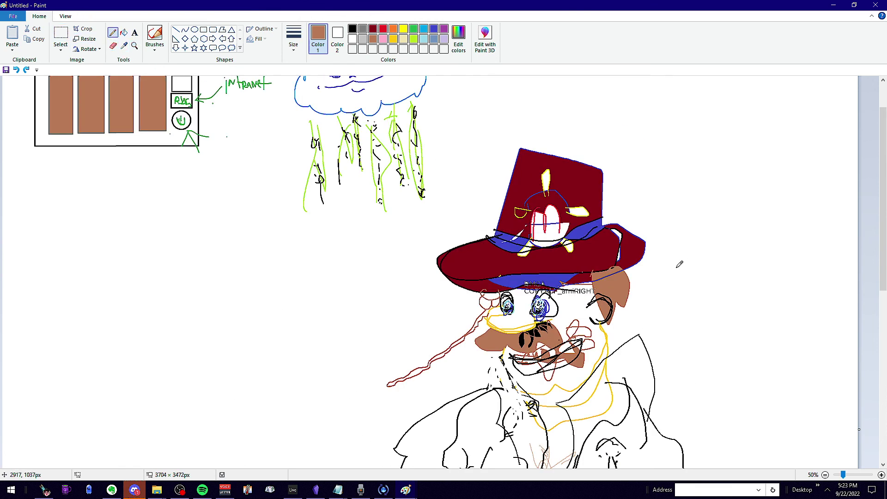
{"action": "mouse_move", "coordinate": [674, 261]}
{"action": "left_mouse_down"}
{"action": "mouse_move", "coordinate": [682, 296]}
{"action": "mouse_move", "coordinate": [686, 273]}
{"action": "mouse_move", "coordinate": [699, 288]}
{"action": "mouse_move", "coordinate": [700, 263]}
{"action": "mouse_move", "coordinate": [695, 279]}
{"action": "mouse_move", "coordinate": [726, 260]}
{"action": "left_mouse_up"}
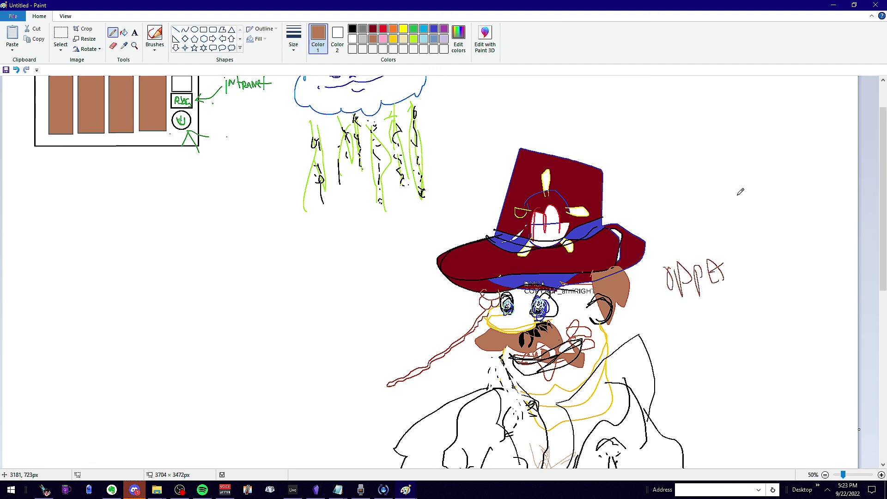
Step: Add the brown text "you have to" and place it directly above the handwritten word "Believe"
{"action": "scroll", "coordinate": [742, 192], "scroll_direction": "down", "scroll_amount": 6}
{"action": "scroll", "coordinate": [708, 200], "scroll_direction": "up", "scroll_amount": 6}
{"action": "scroll", "coordinate": [703, 257], "scroll_direction": "down", "scroll_amount": 4}
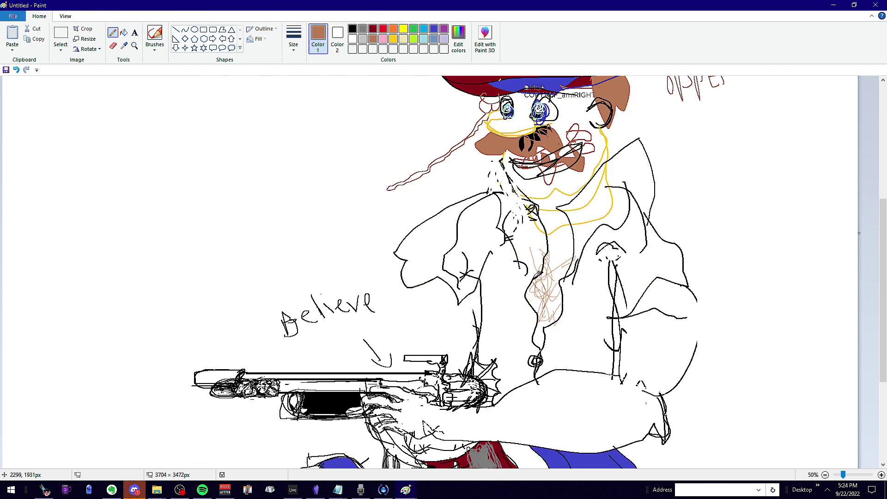
{"action": "scroll", "coordinate": [439, 296], "scroll_direction": "up", "scroll_amount": 4}
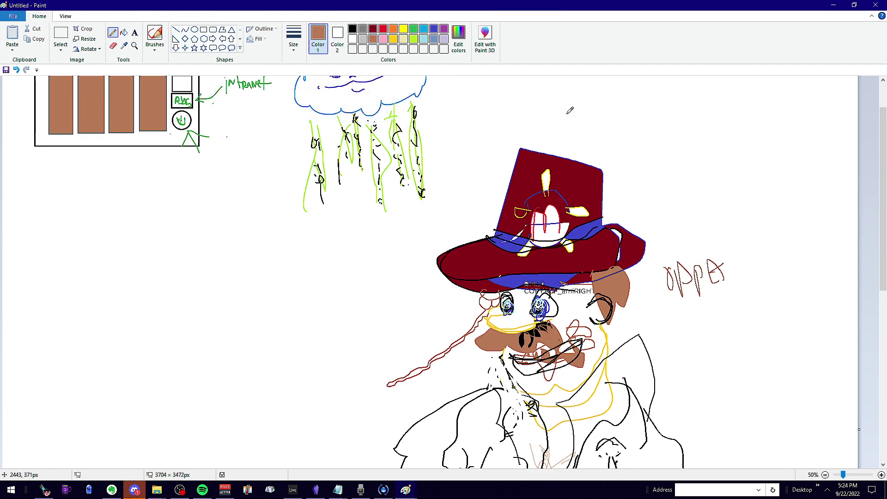
{"action": "scroll", "coordinate": [571, 110], "scroll_direction": "down", "scroll_amount": 7}
{"action": "scroll", "coordinate": [423, 129], "scroll_direction": "up", "scroll_amount": 5}
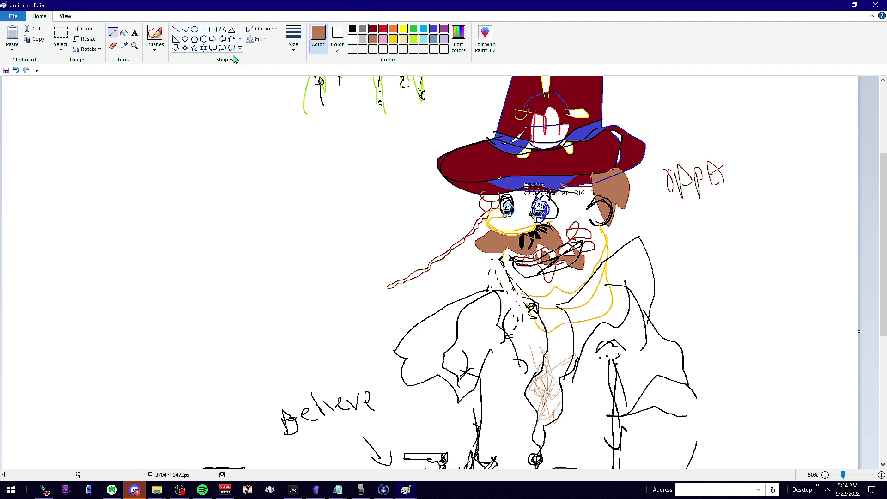
{"action": "left_click", "coordinate": [135, 34]}
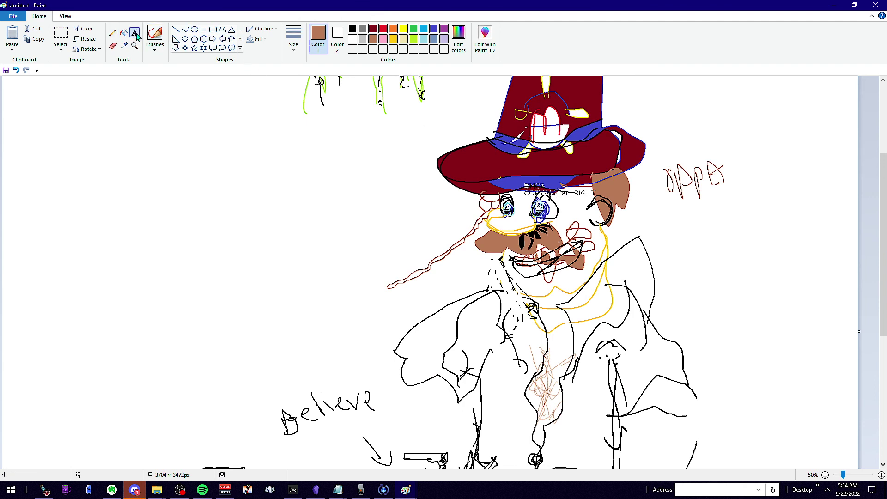
{"action": "left_click", "coordinate": [217, 218]}
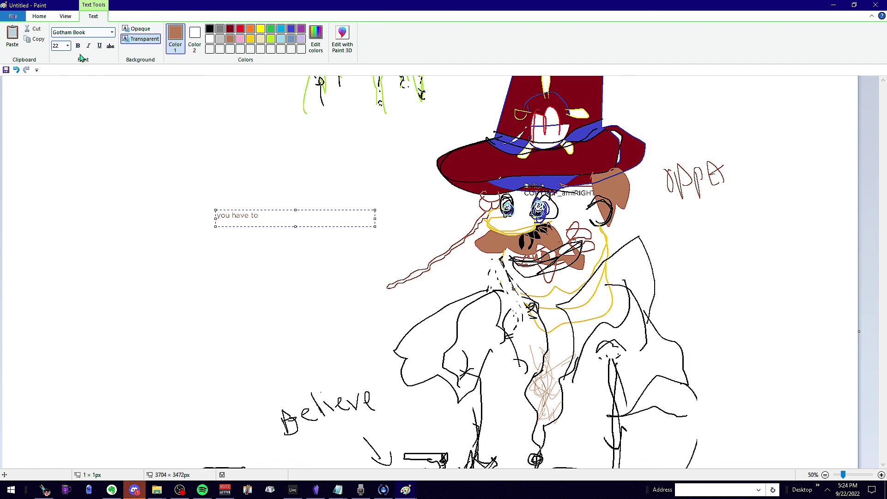
{"action": "mouse_move", "coordinate": [254, 210]}
{"action": "left_mouse_down"}
{"action": "mouse_move", "coordinate": [293, 354]}
{"action": "mouse_move", "coordinate": [316, 370]}
{"action": "mouse_move", "coordinate": [302, 390]}
{"action": "left_mouse_up"}
{"action": "left_click", "coordinate": [361, 277]}
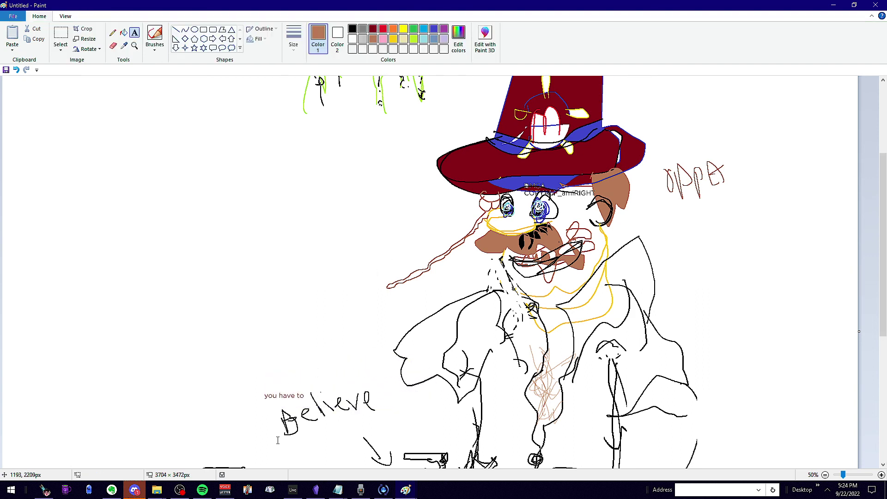
Step: Add the brown text "in my rights to remain silent" directly below the handwritten word "Believe"
{"action": "left_click", "coordinate": [303, 443]}
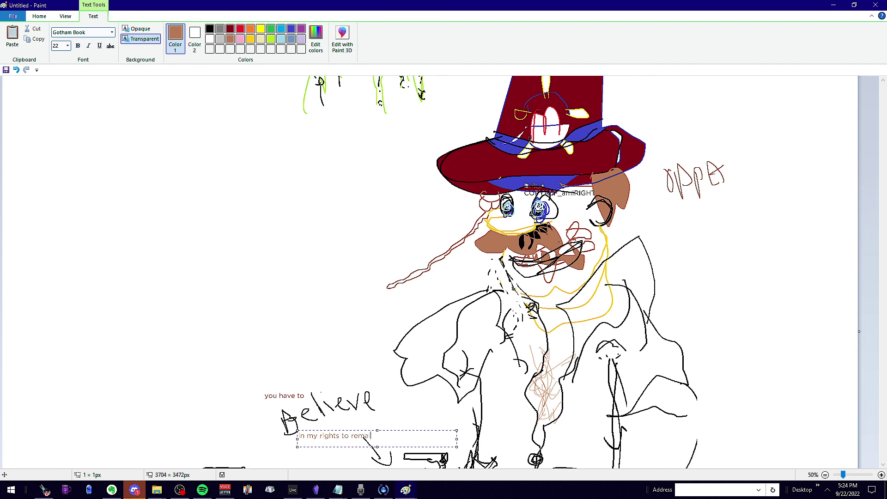
{"action": "key", "text": "Return"}
{"action": "left_click", "coordinate": [233, 262]}
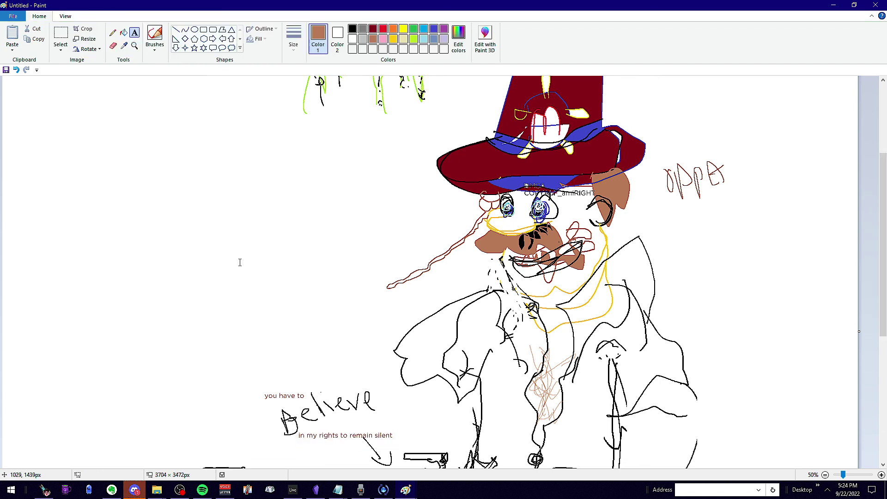
{"action": "scroll", "coordinate": [269, 253], "scroll_direction": "down", "scroll_amount": 5}
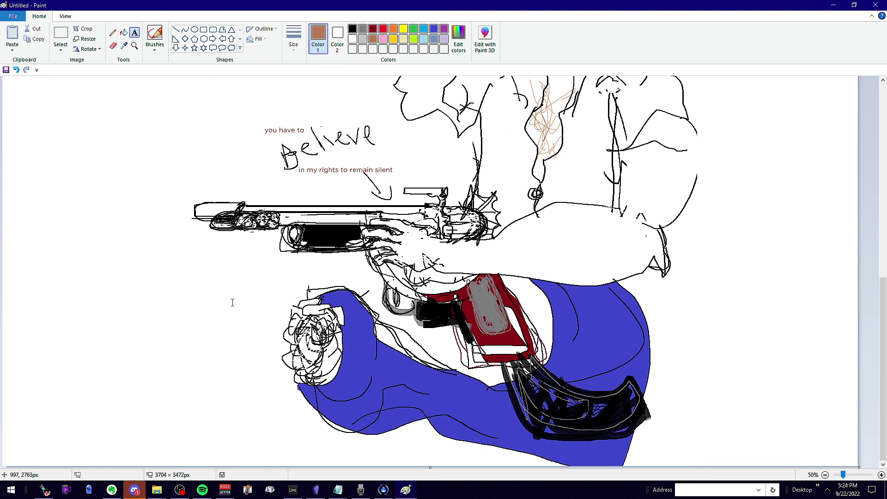
{"action": "scroll", "coordinate": [232, 303], "scroll_direction": "up", "scroll_amount": 4}
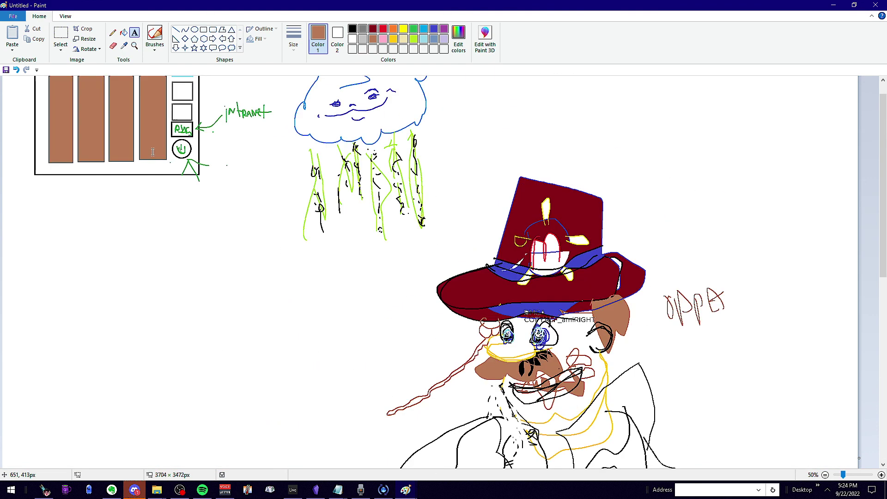
{"action": "scroll", "coordinate": [222, 282], "scroll_direction": "up", "scroll_amount": 1}
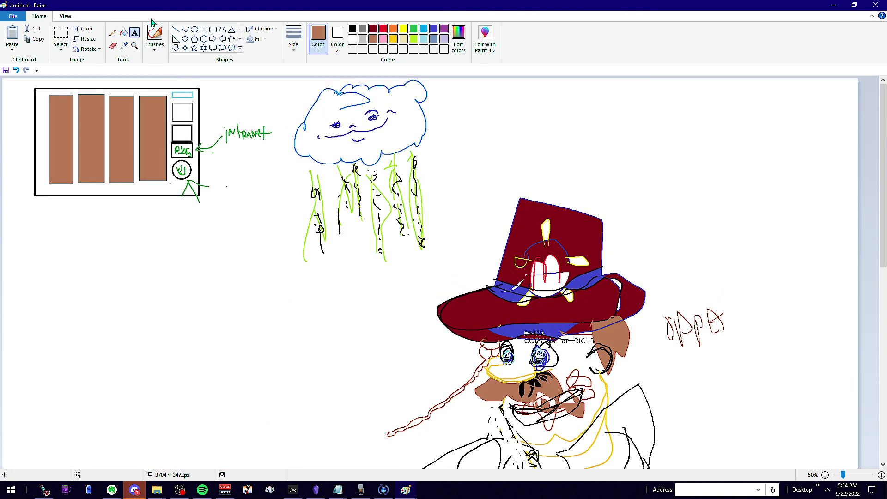
Step: Switch to the browser and play a few seconds of the YouTube video on building a DIY NAS from an old PC, pausing it again
{"action": "left_click", "coordinate": [44, 490]}
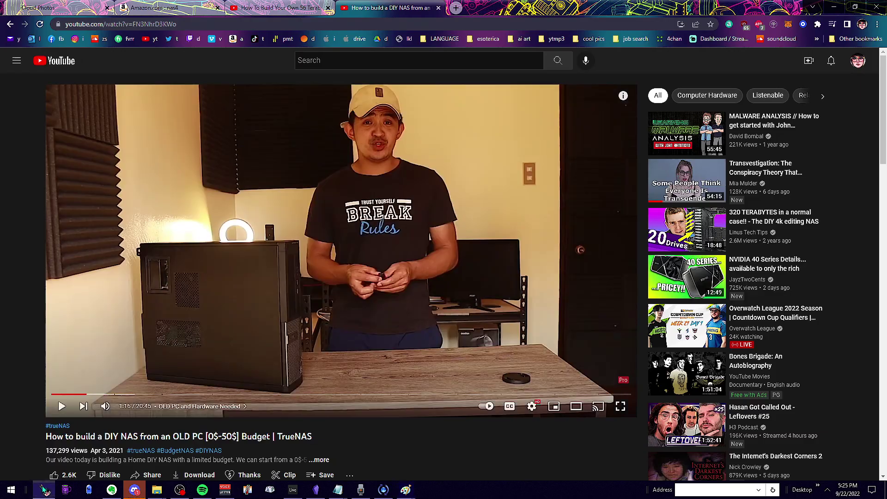
{"action": "left_click", "coordinate": [350, 198]}
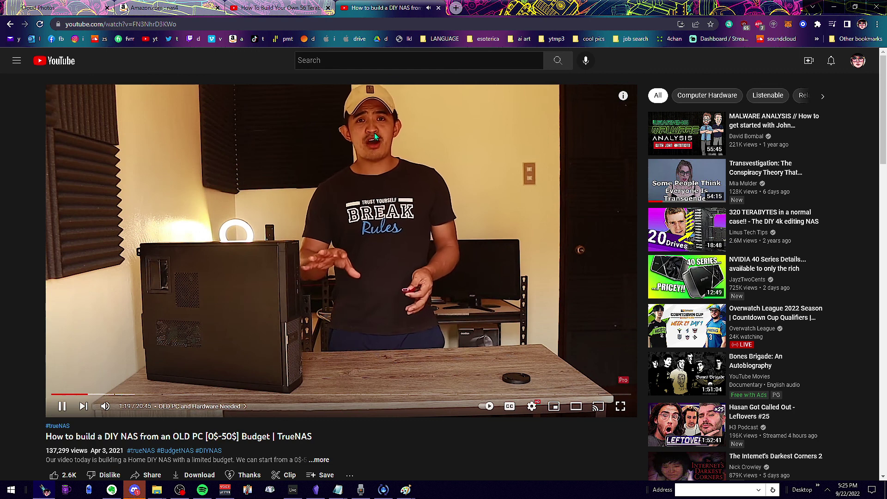
{"action": "left_click", "coordinate": [398, 203]}
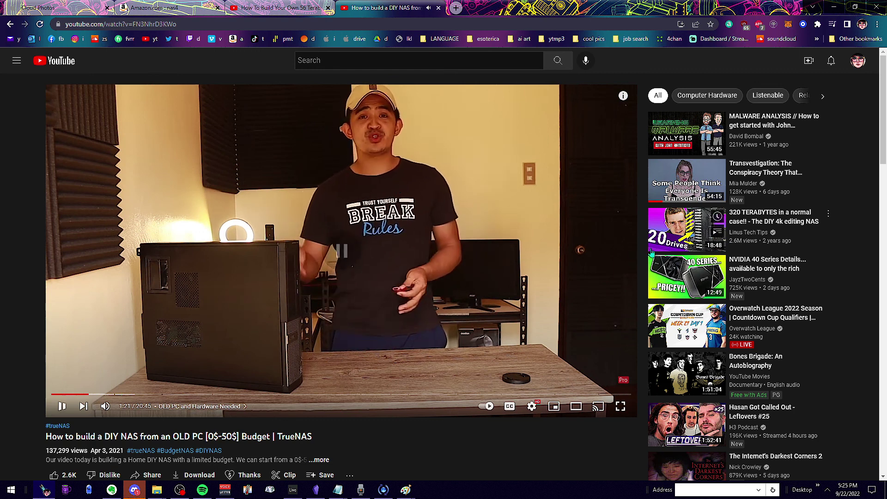